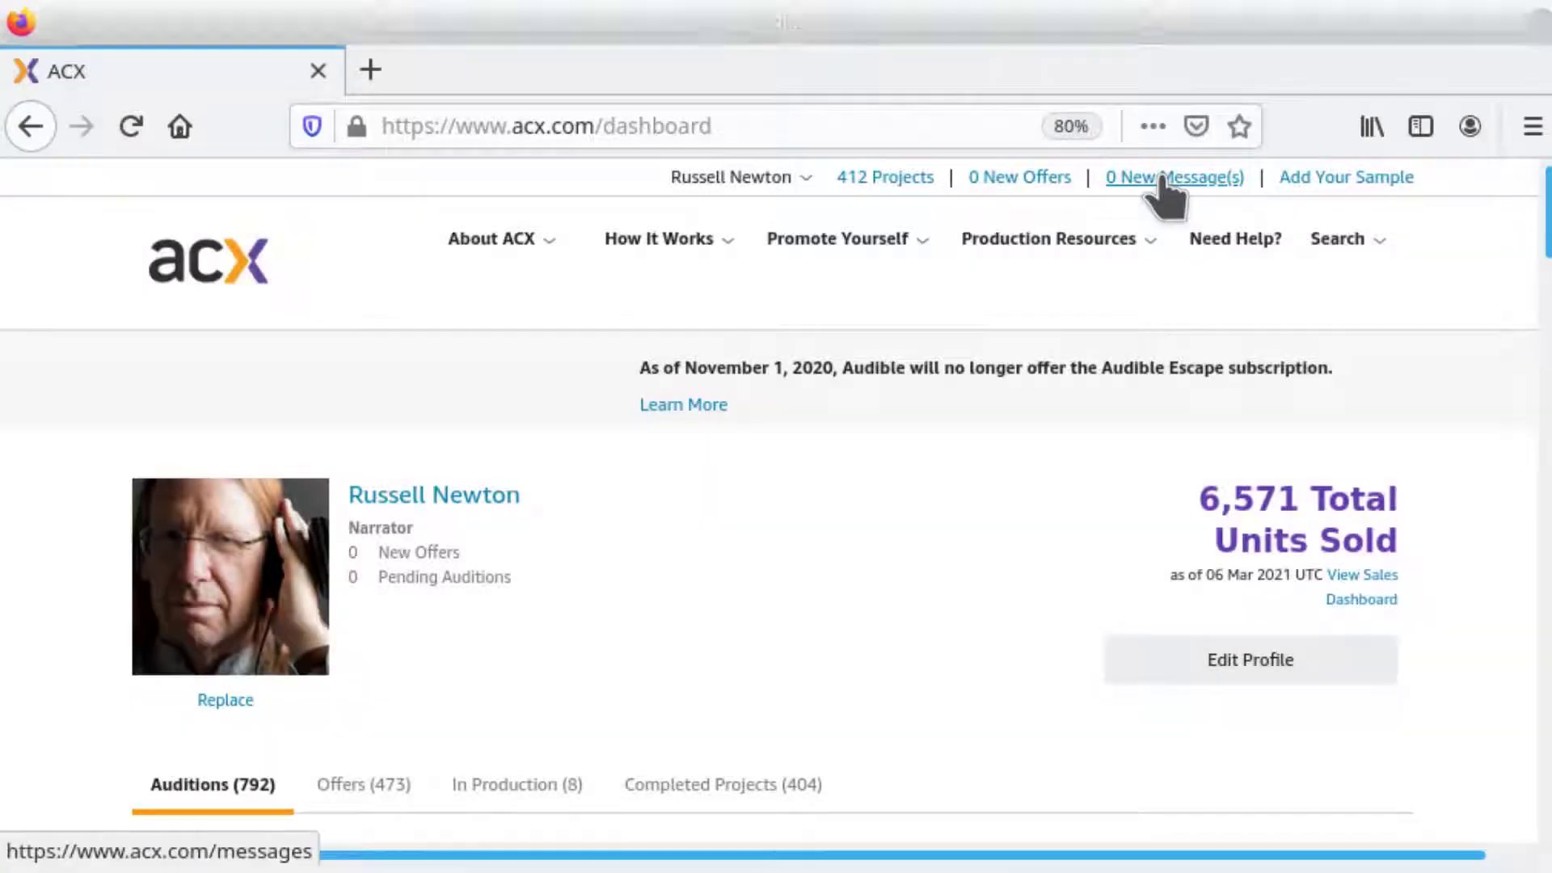
- Open the Self-Development Book message from the ACX new-messages inbox
left_click(1162, 177)
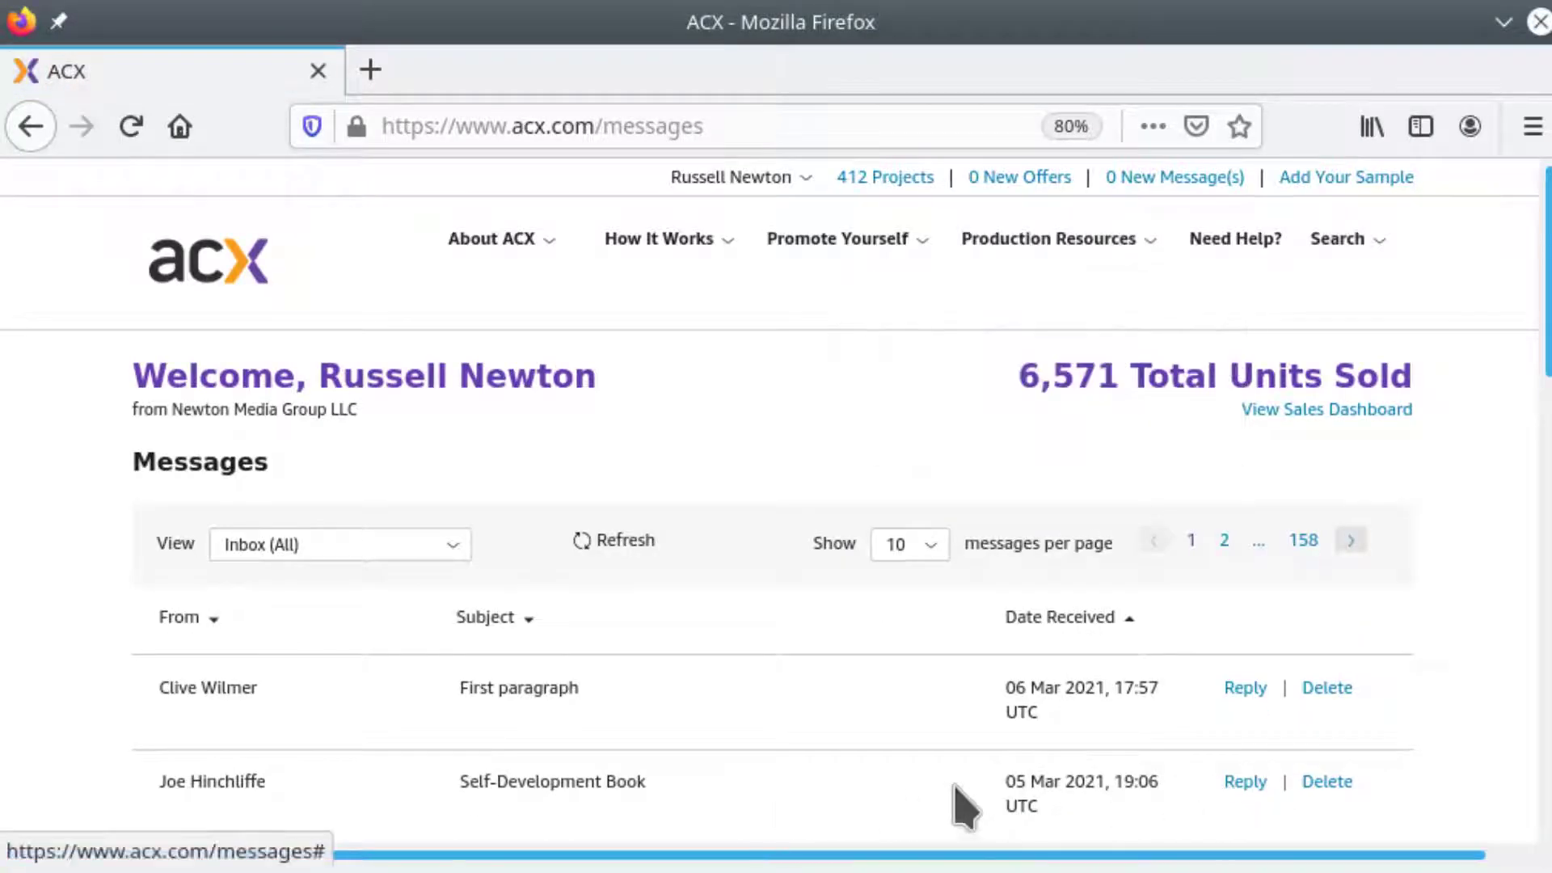
left_click(534, 788)
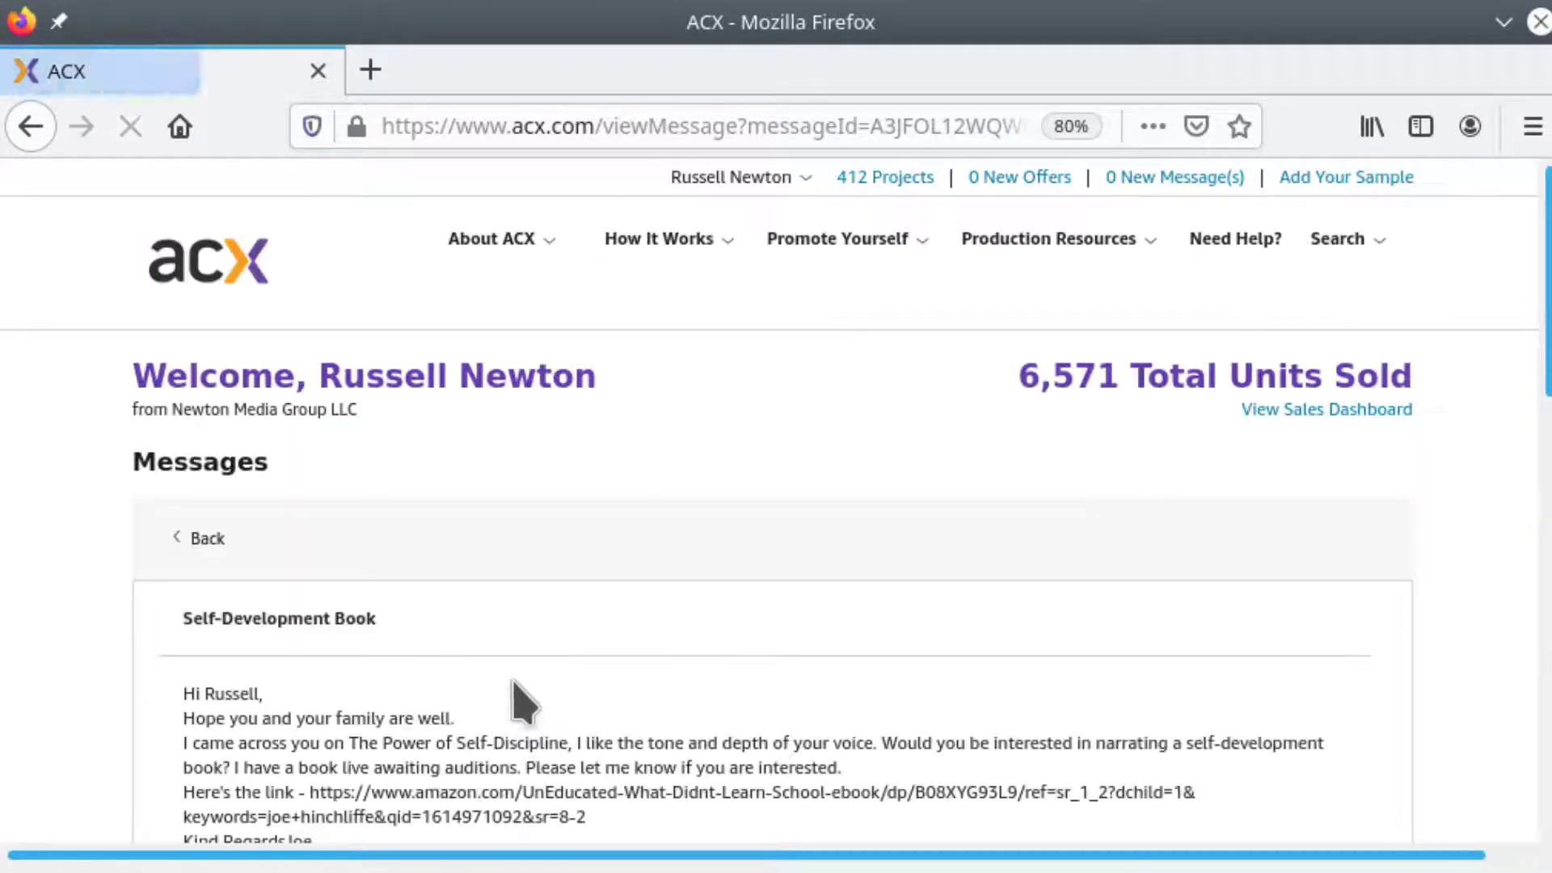
scroll(512, 606, "down", 2)
scroll(511, 591, "down", 1)
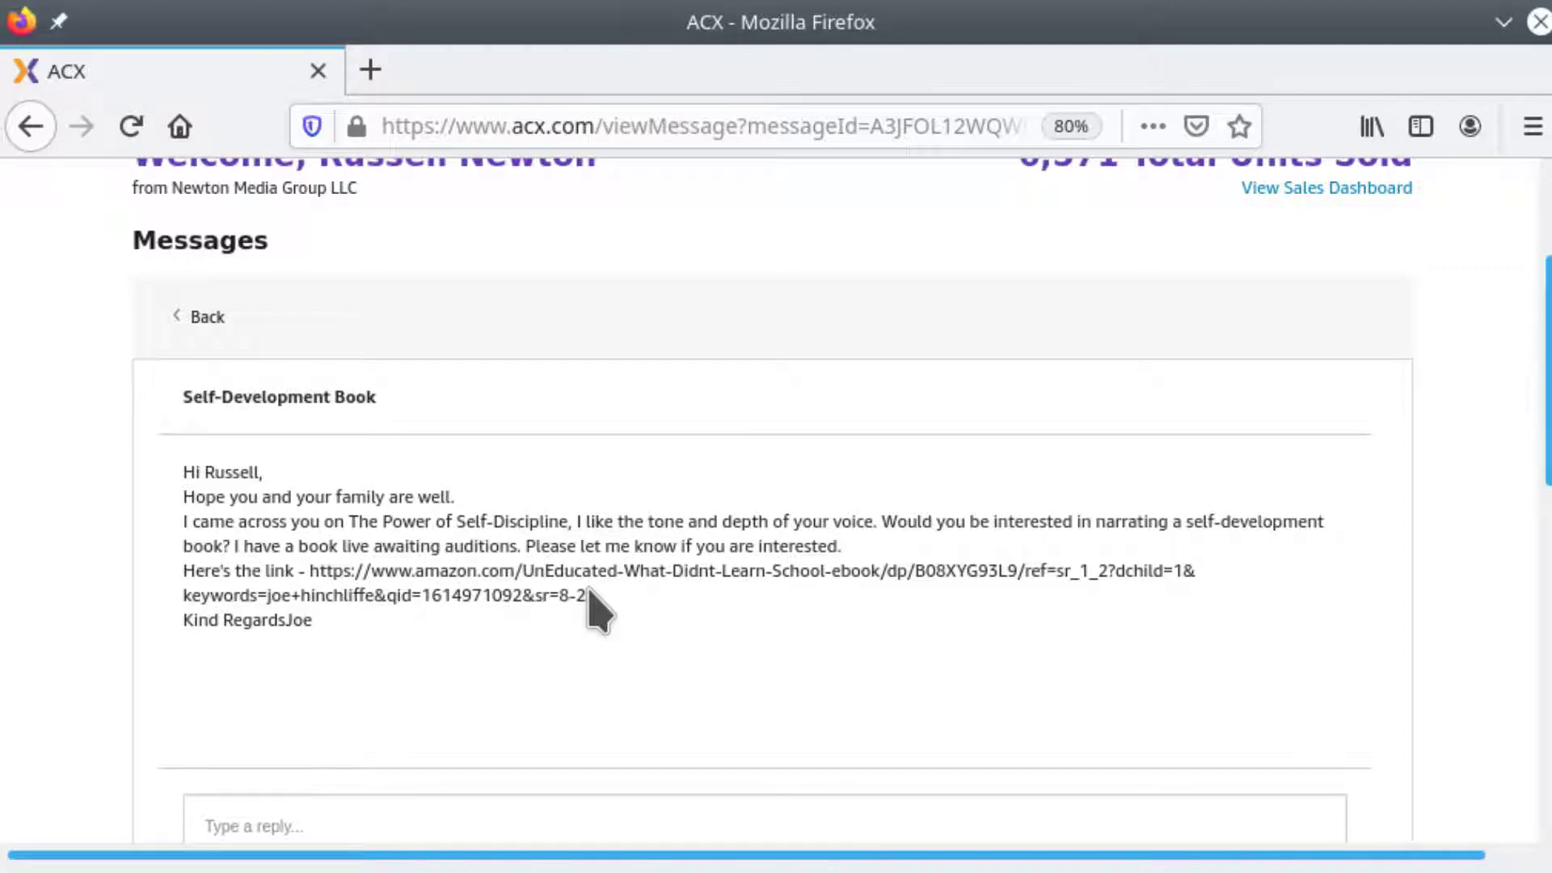
scroll(675, 510, "up", 3)
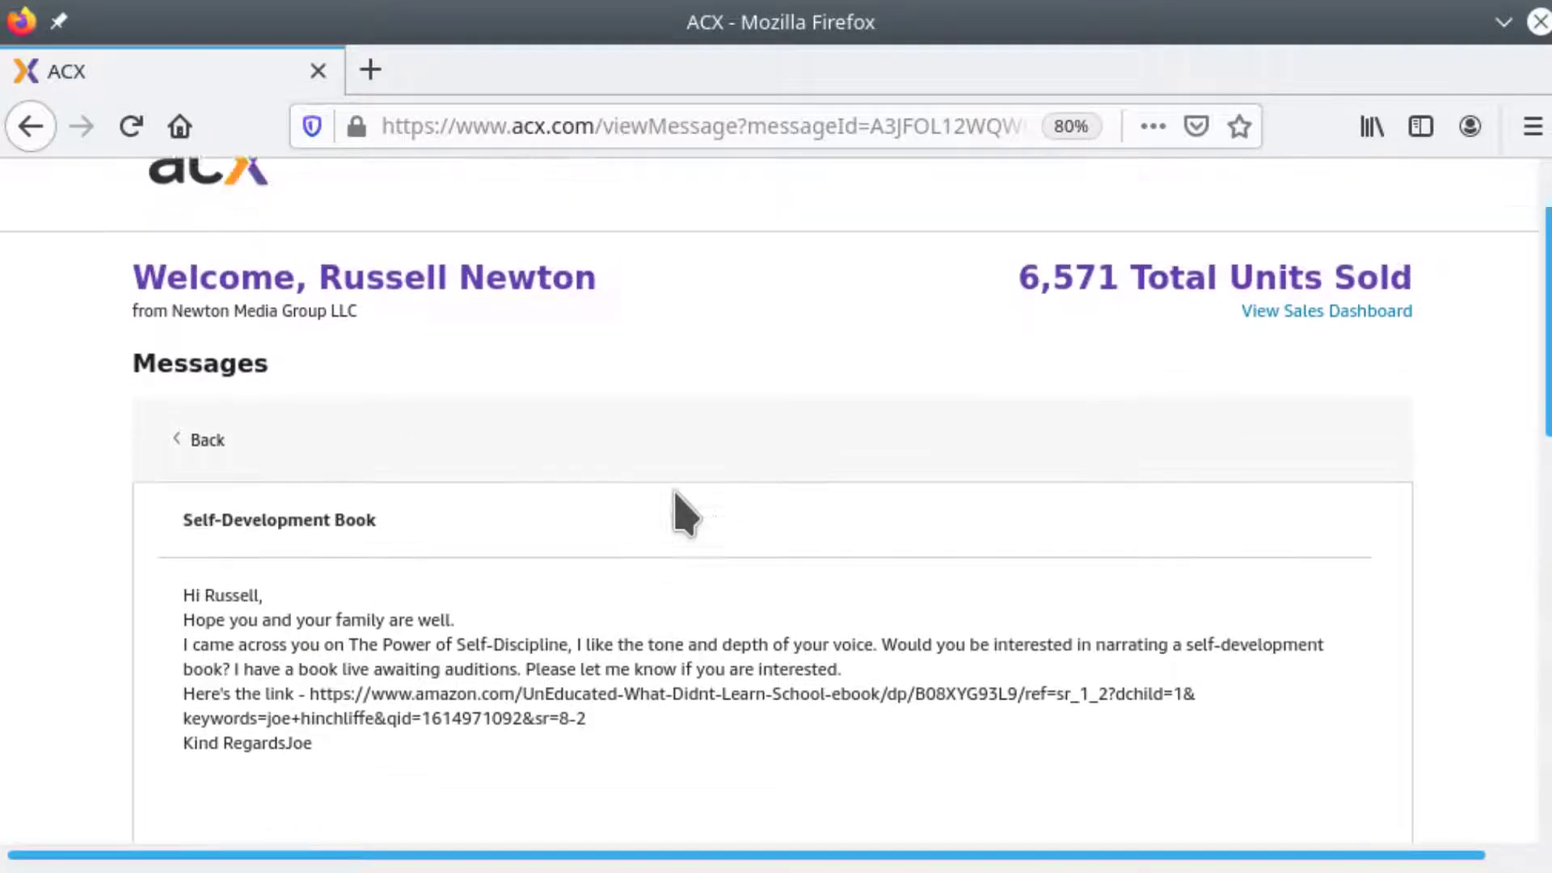
scroll(675, 509, "down", 1)
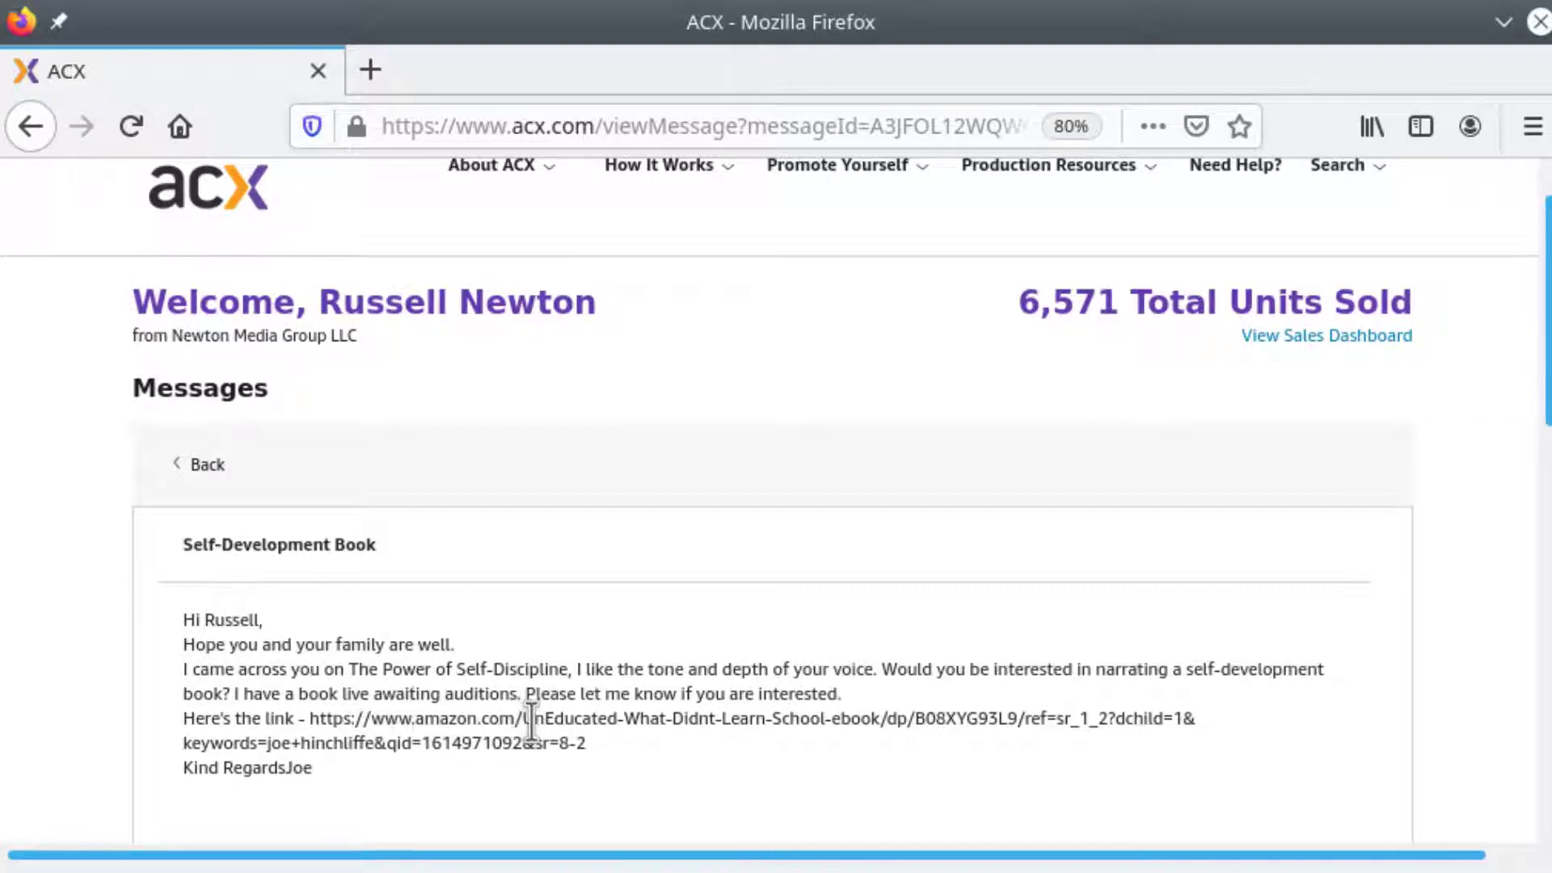
- Copy the word 'UnEducated' from the Amazon link in the message
left_click_drag(524, 719, 616, 720)
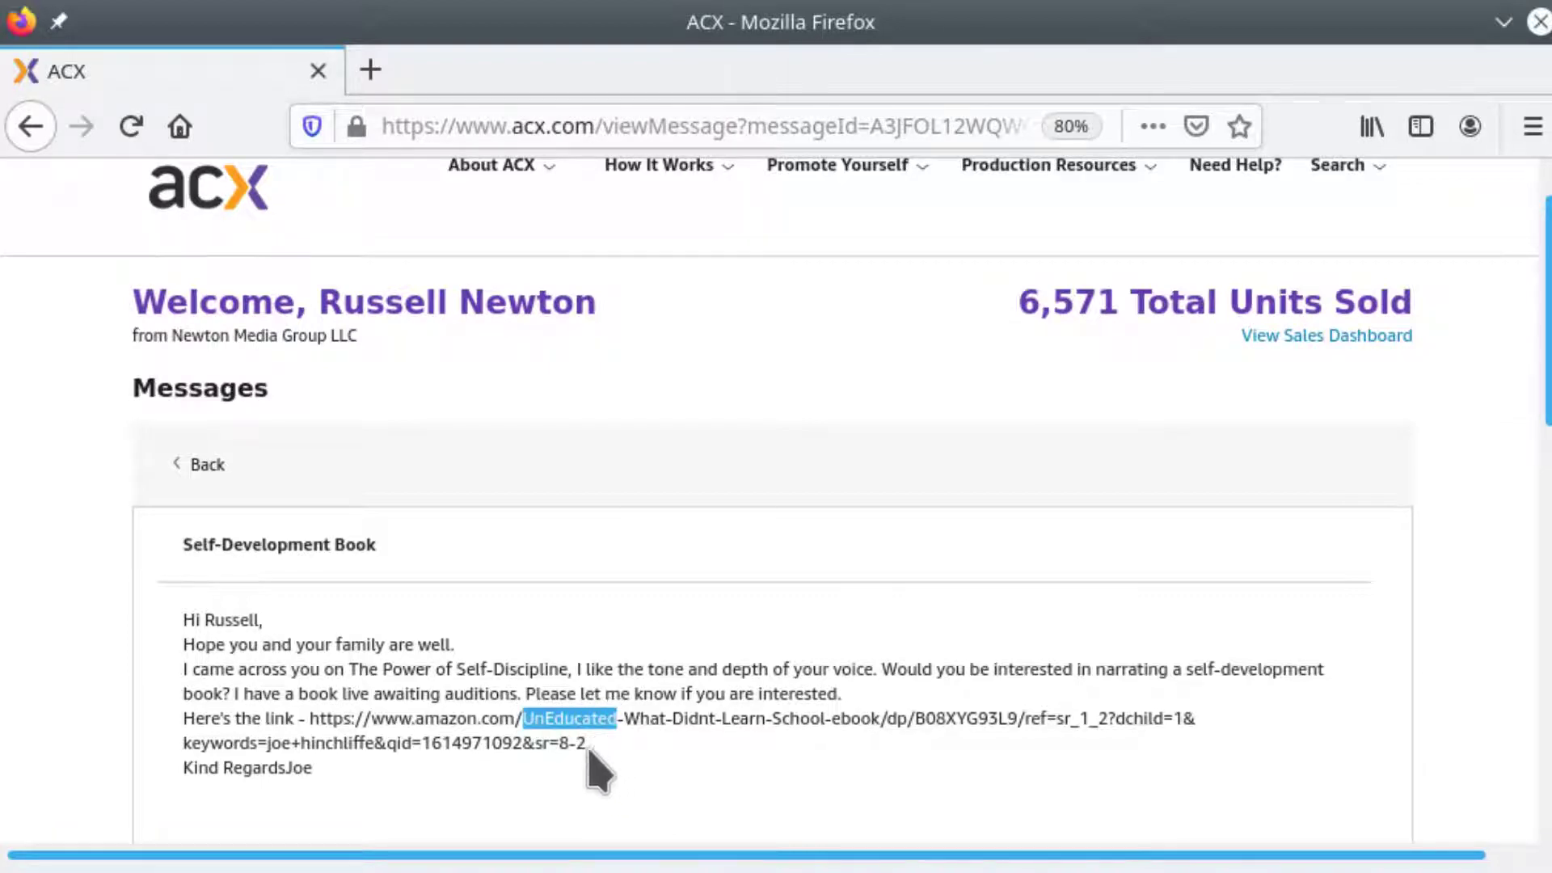
right_click(600, 726)
left_click(645, 750)
scroll(1005, 444, "up", 2)
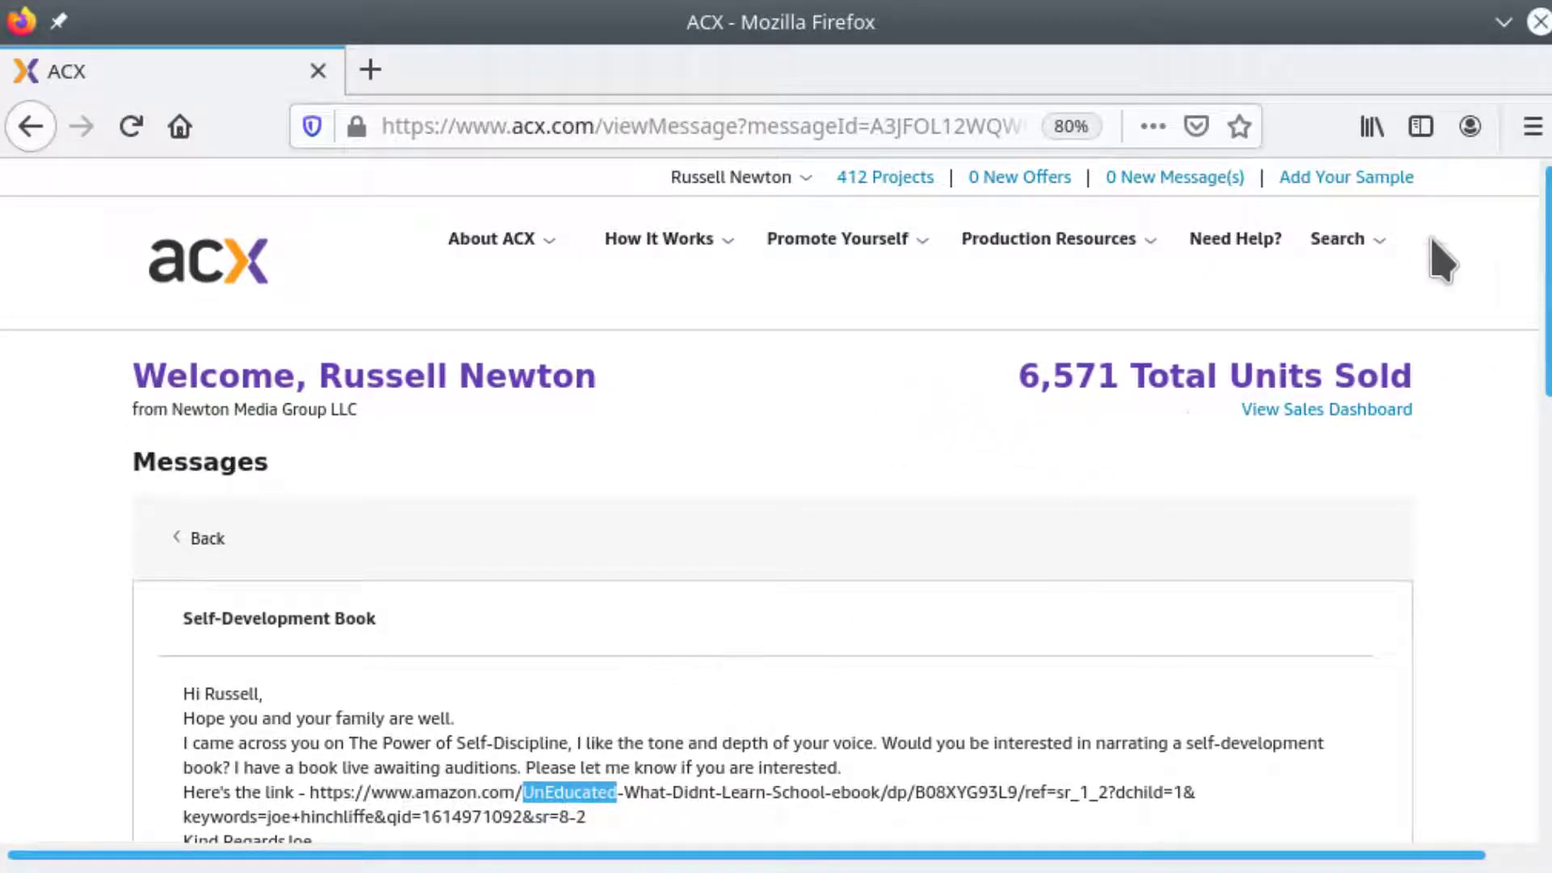
- Go to the ACX list of Titles Accepting Auditions
left_click(1339, 230)
left_click(1336, 233)
mouse_move(1381, 255)
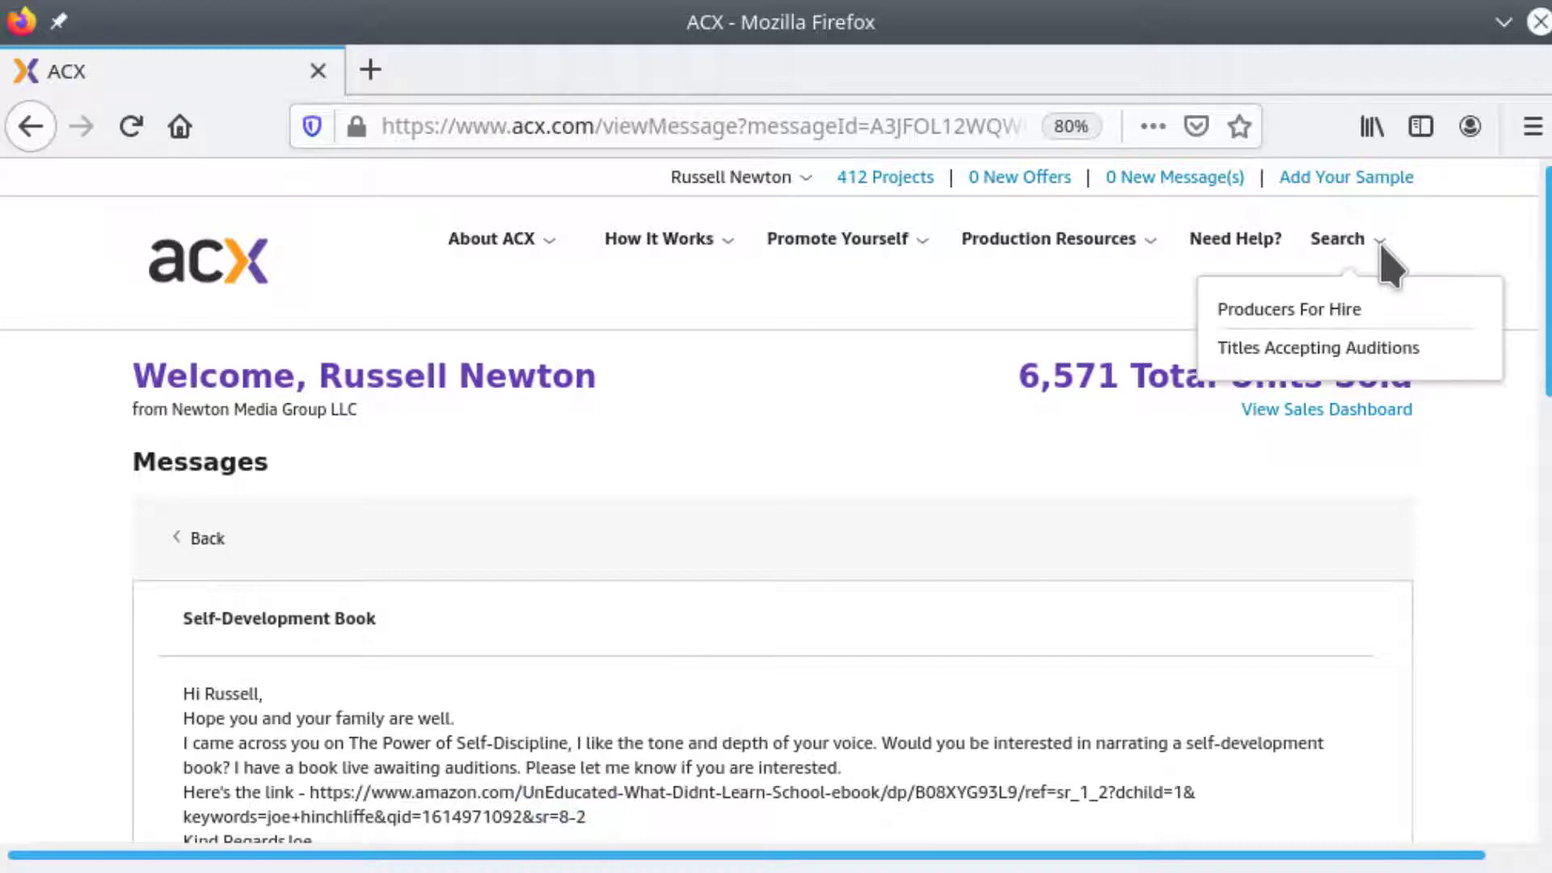
left_click(1388, 349)
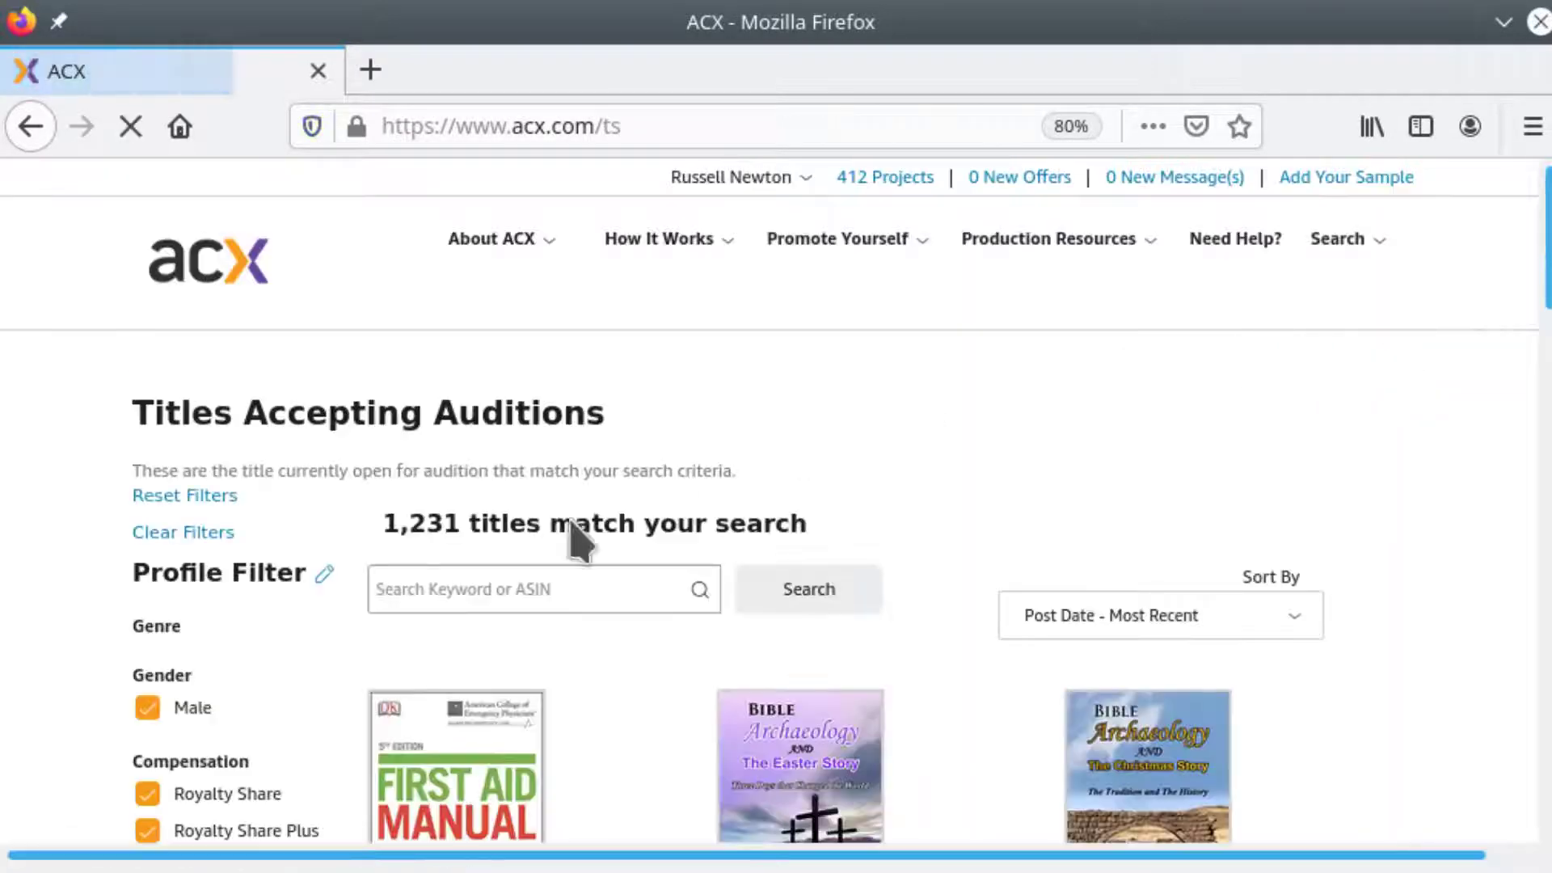
- Search those titles for the pasted 'UnEducated' and open its title page
right_click(433, 591)
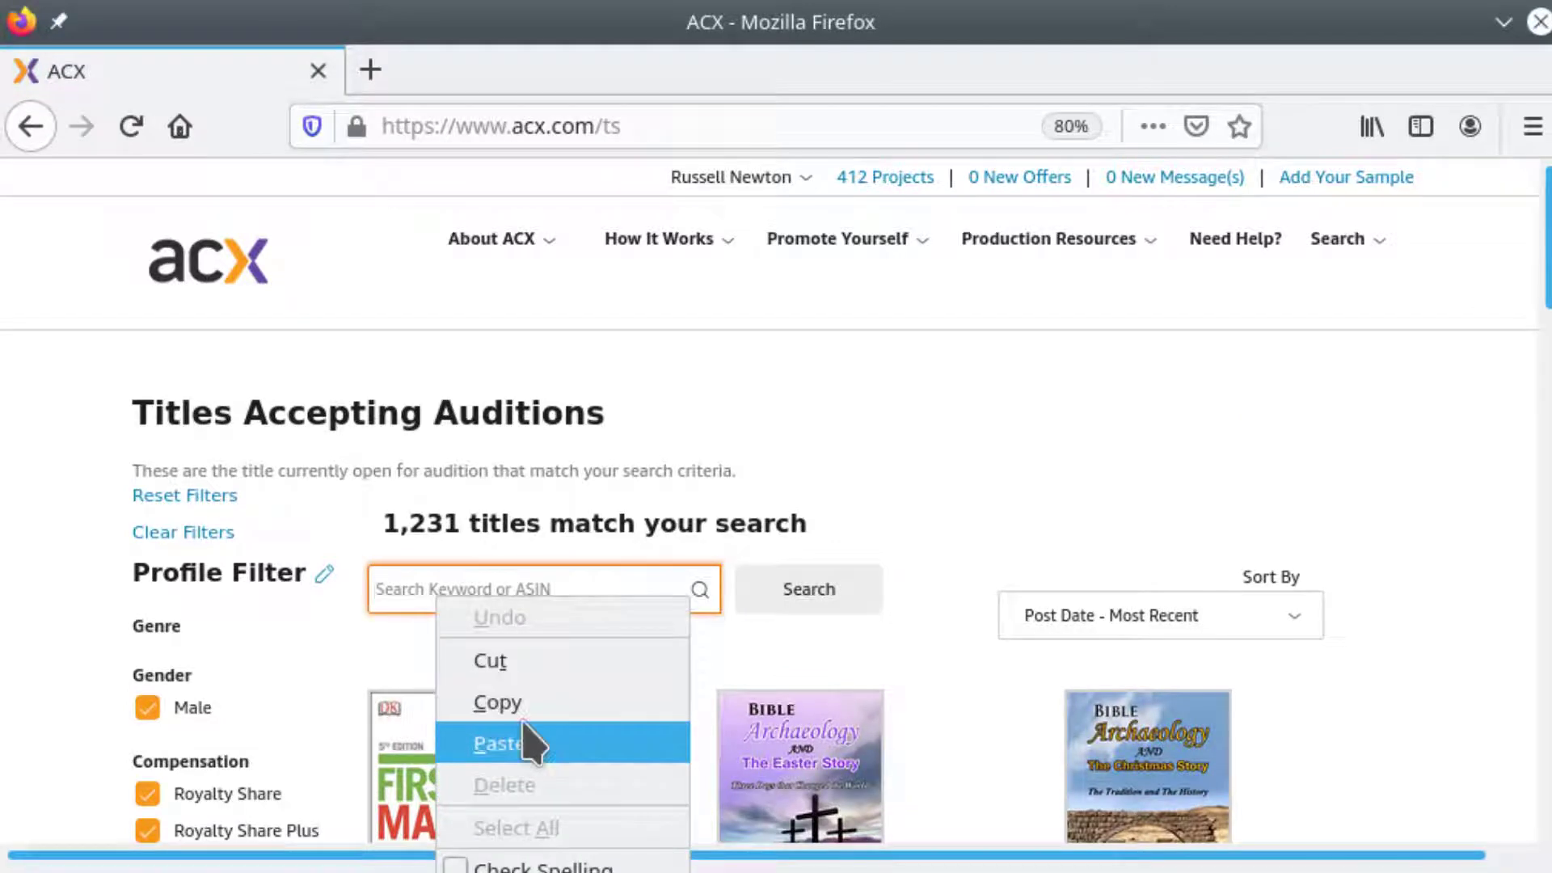
left_click(524, 731)
left_click(788, 598)
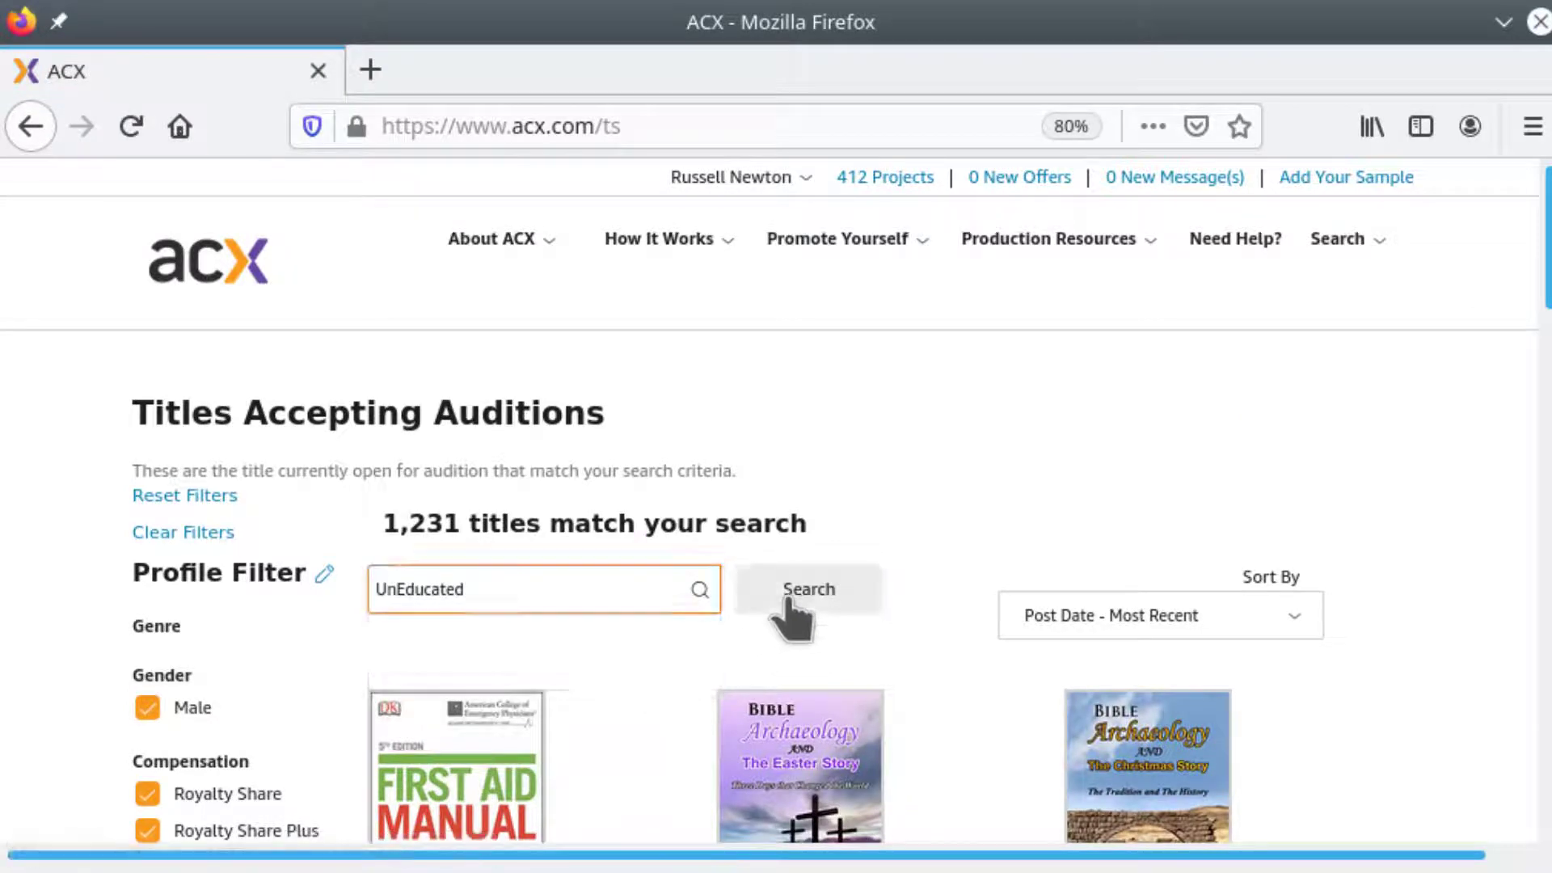
scroll(776, 610, "down", 3)
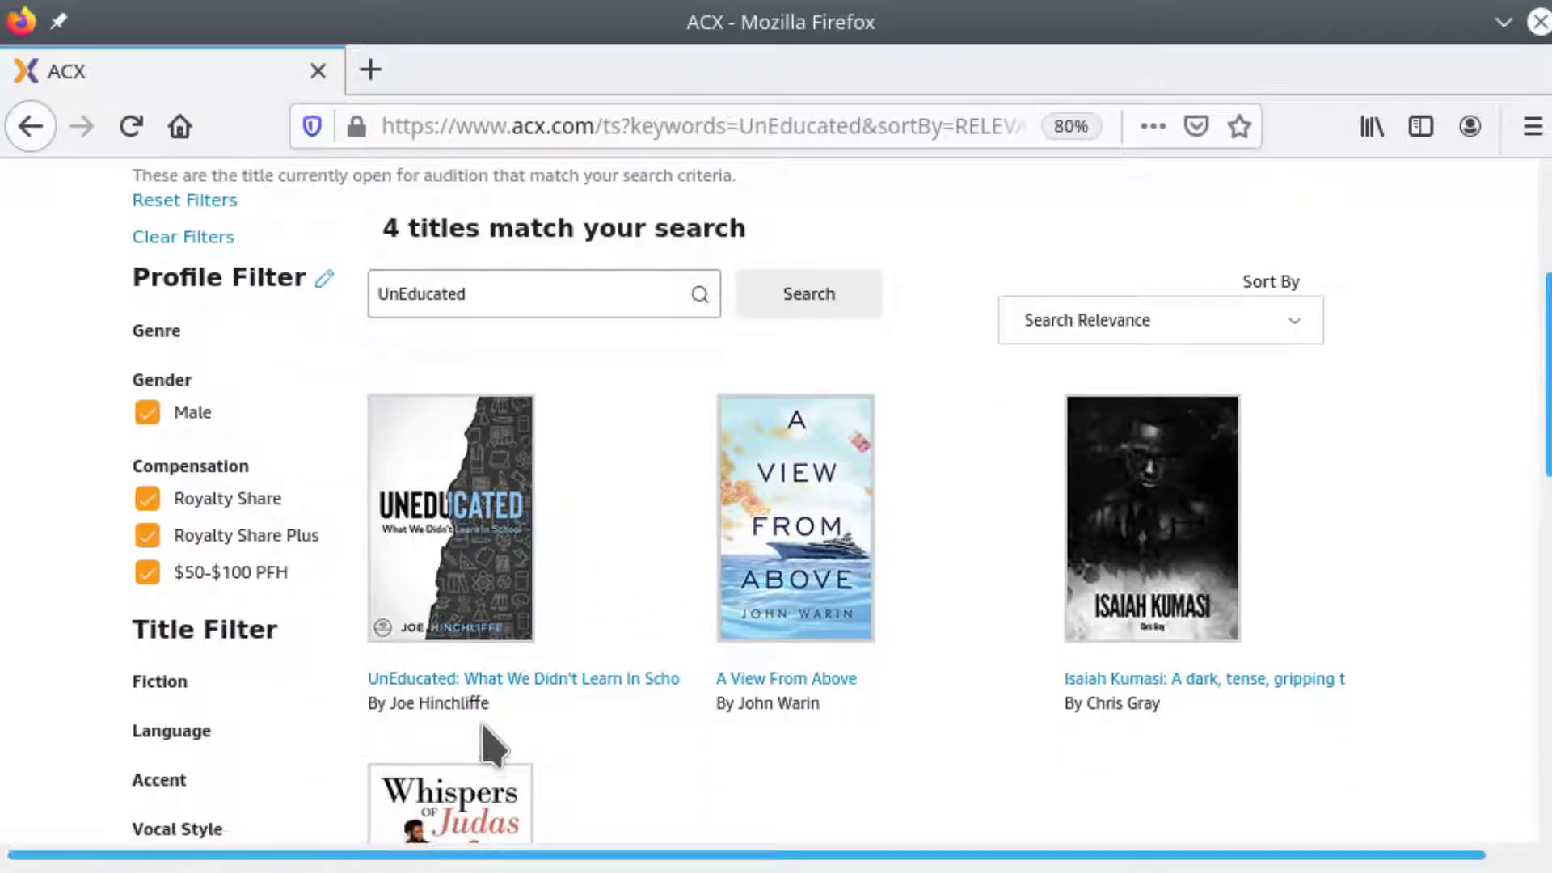
left_click(467, 552)
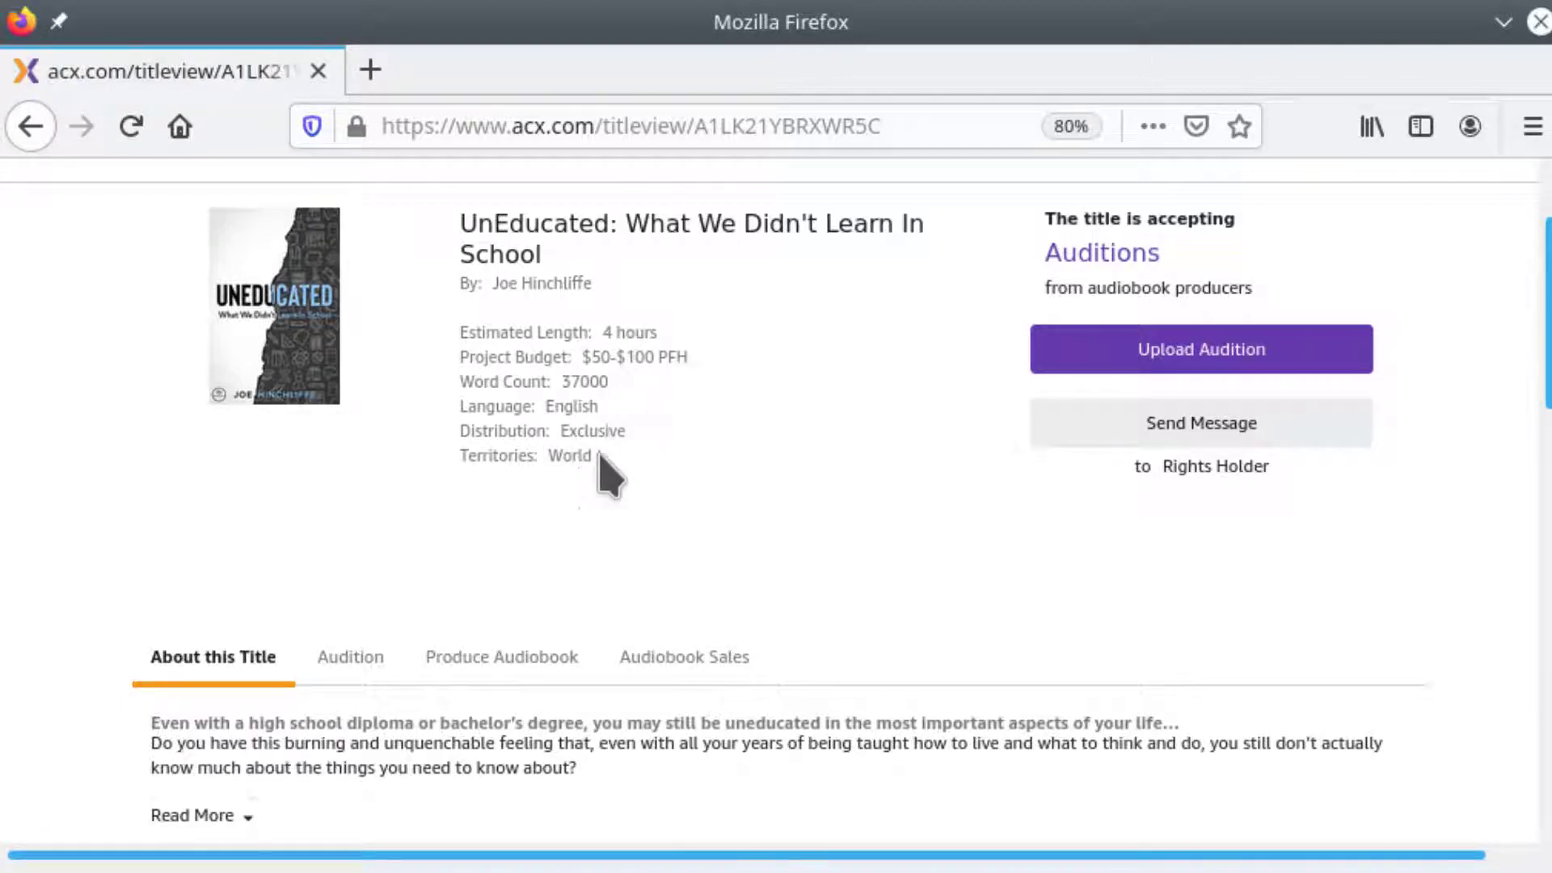
- Review the title's requirements: male adult, British-Yorkshire accent, English nonfiction Self Development
scroll(578, 459, "down", 4)
scroll(578, 459, "down", 3)
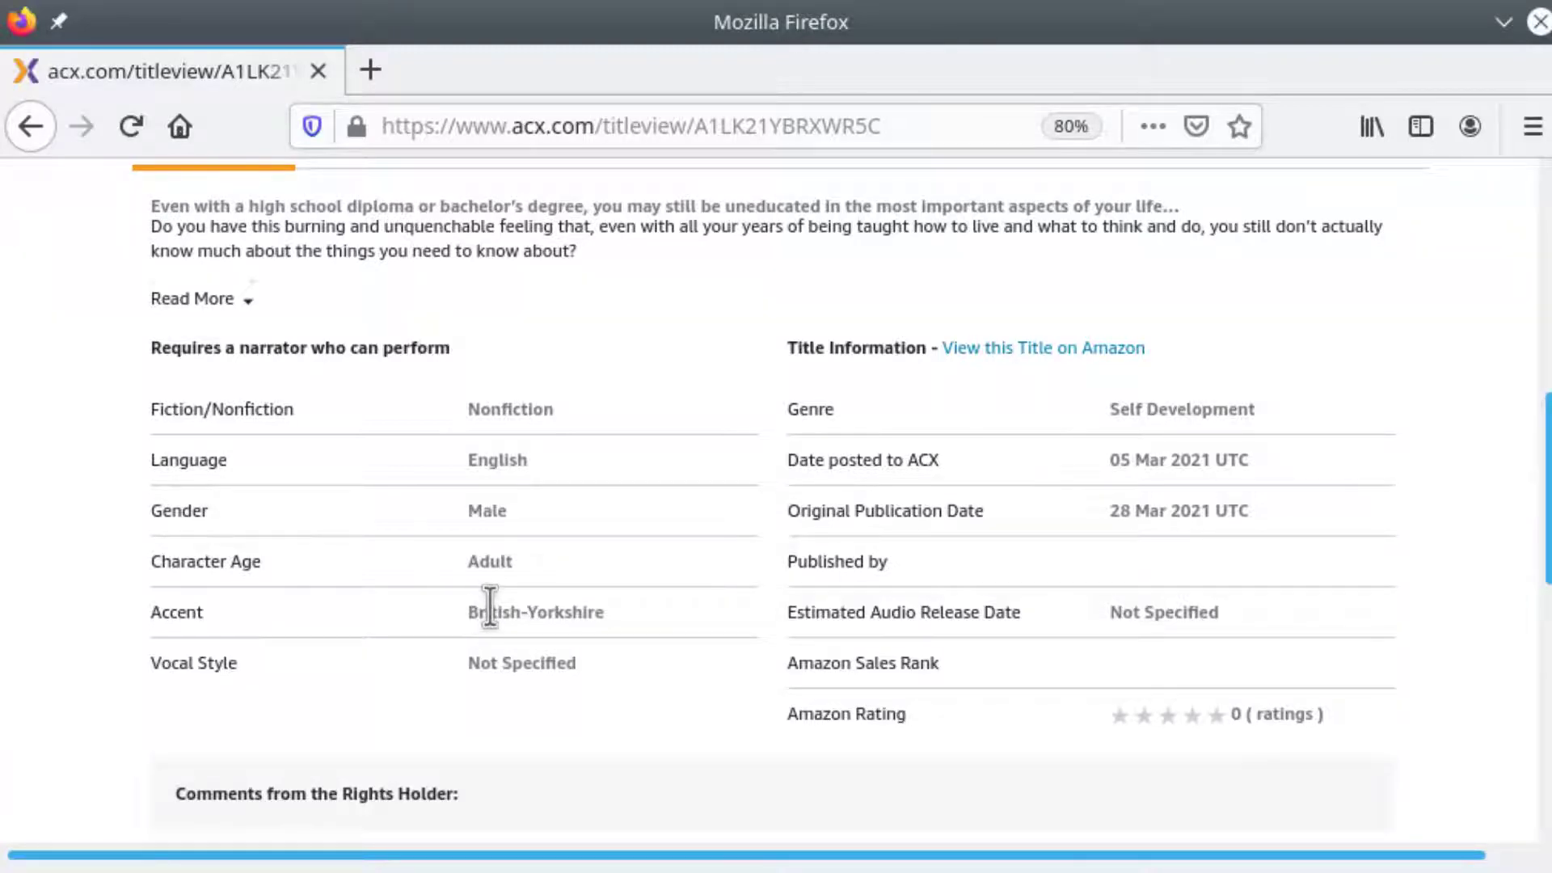
scroll(485, 614, "up", 2)
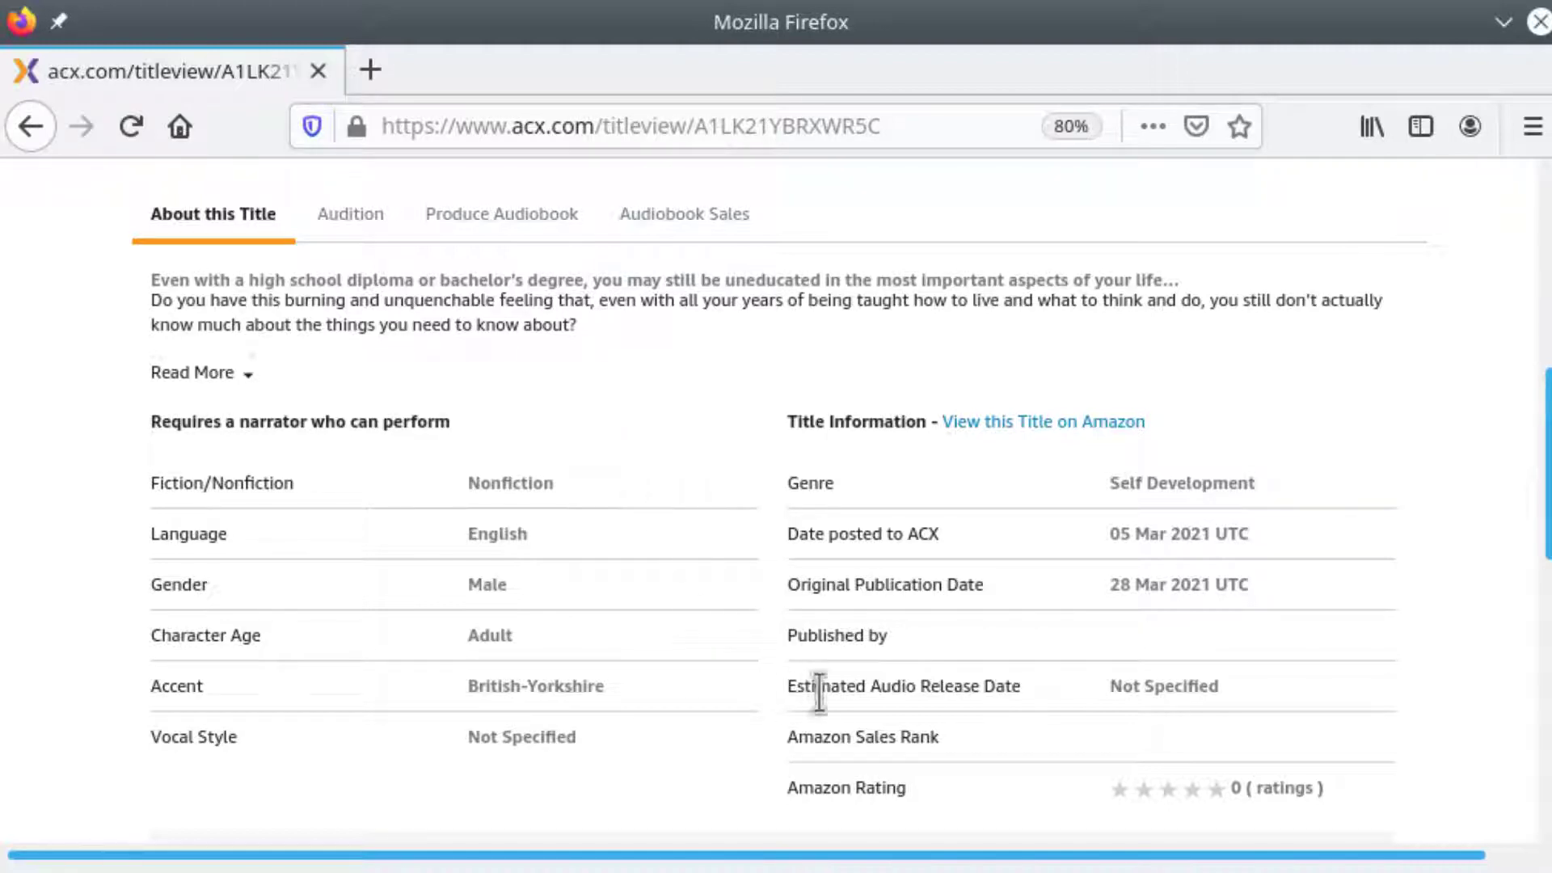
triple_click(793, 732)
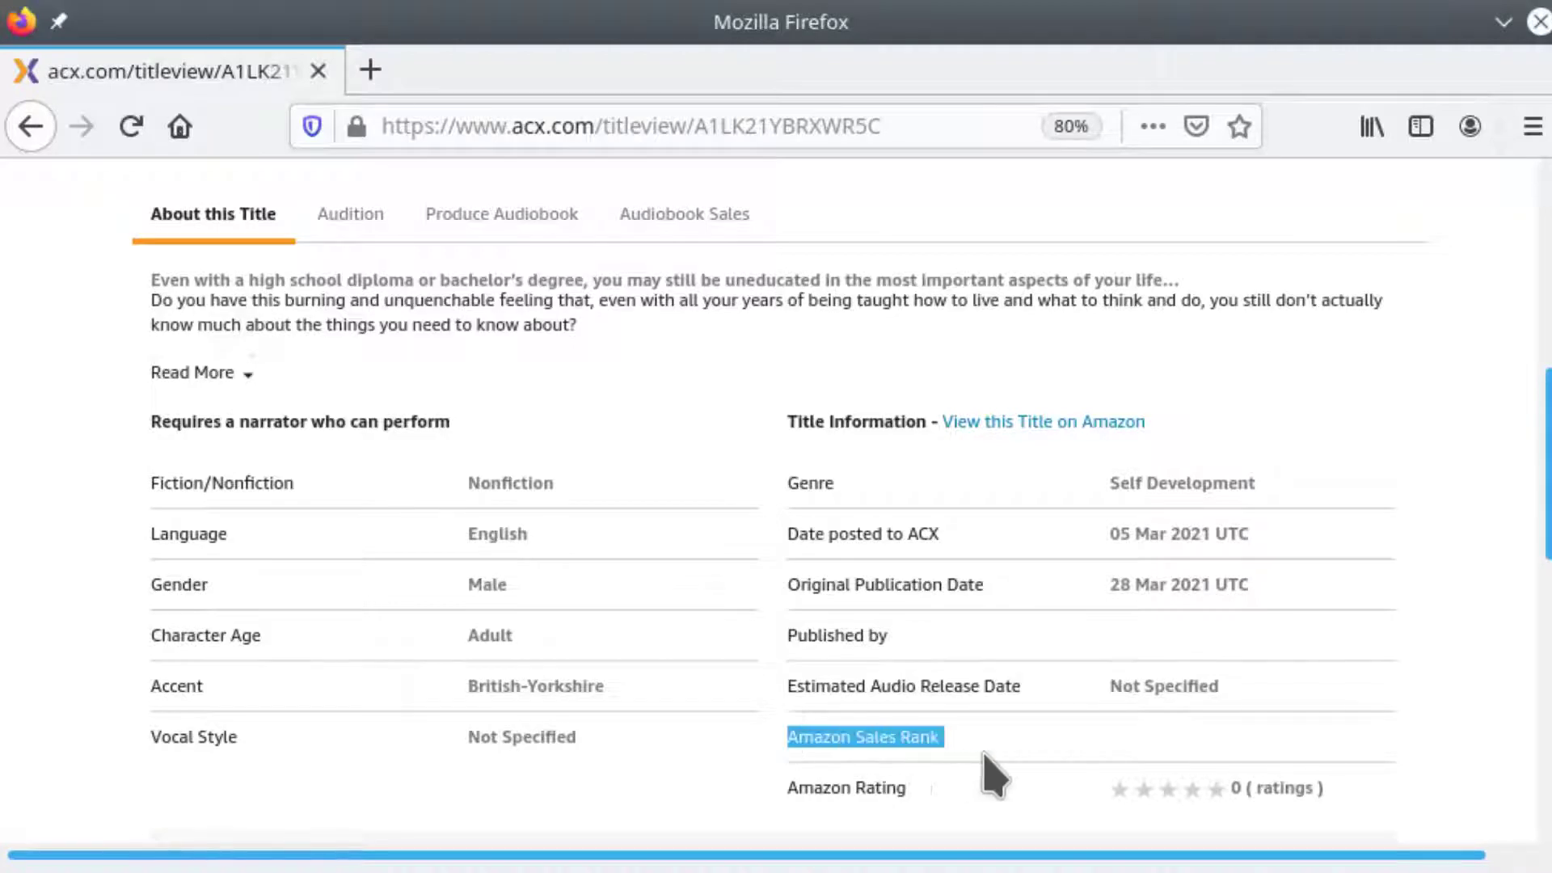
left_click_drag(1382, 784, 1370, 804)
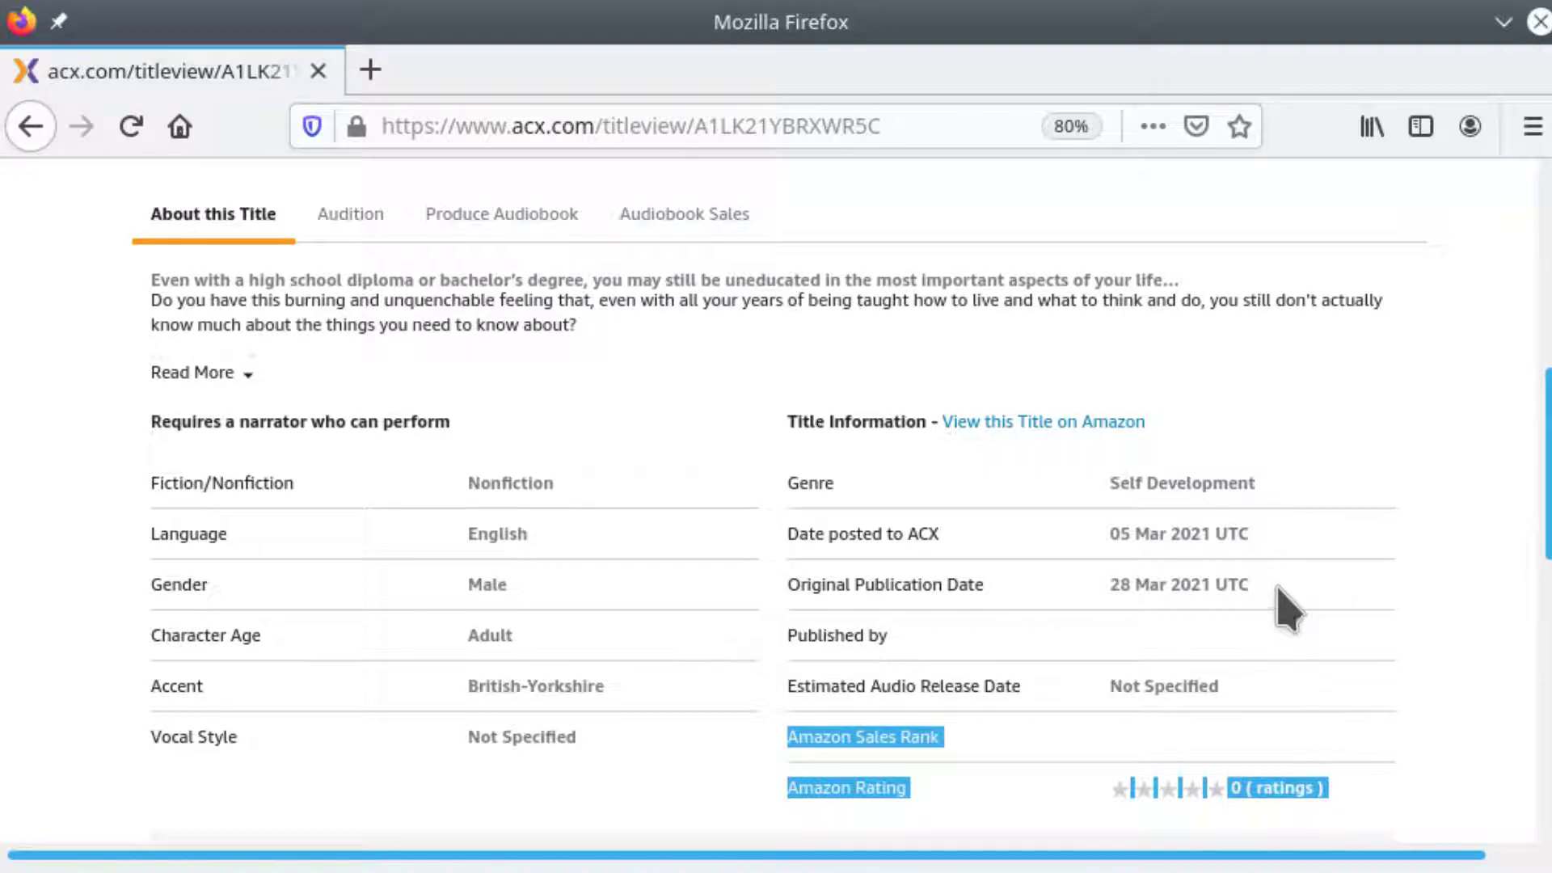
left_click(977, 728)
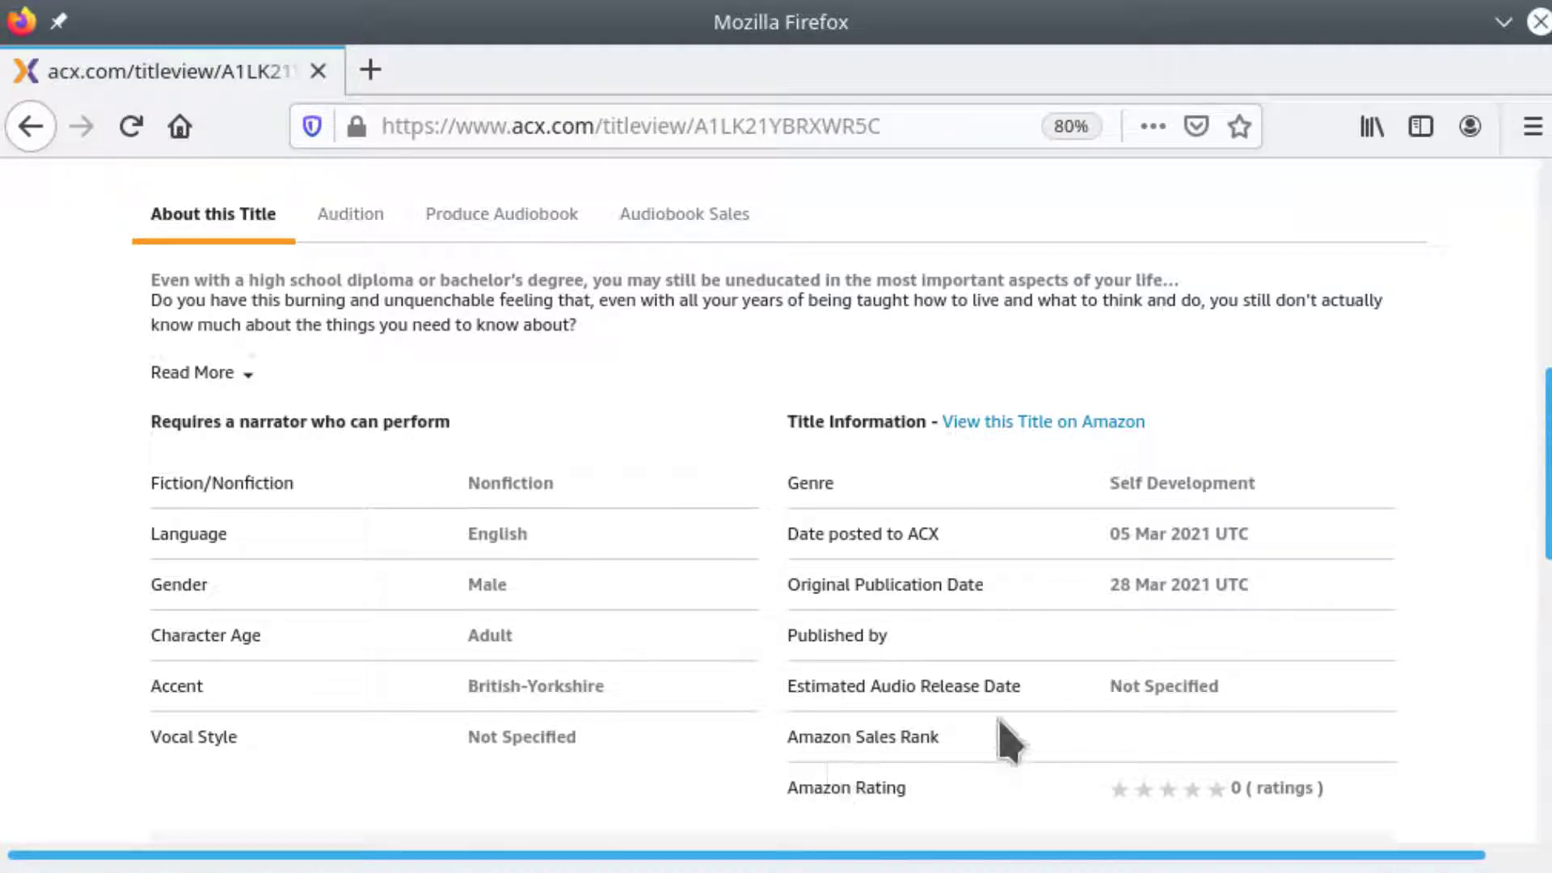
- Open UnEducated's Amazon listing and scroll through the product page
left_click(1005, 423)
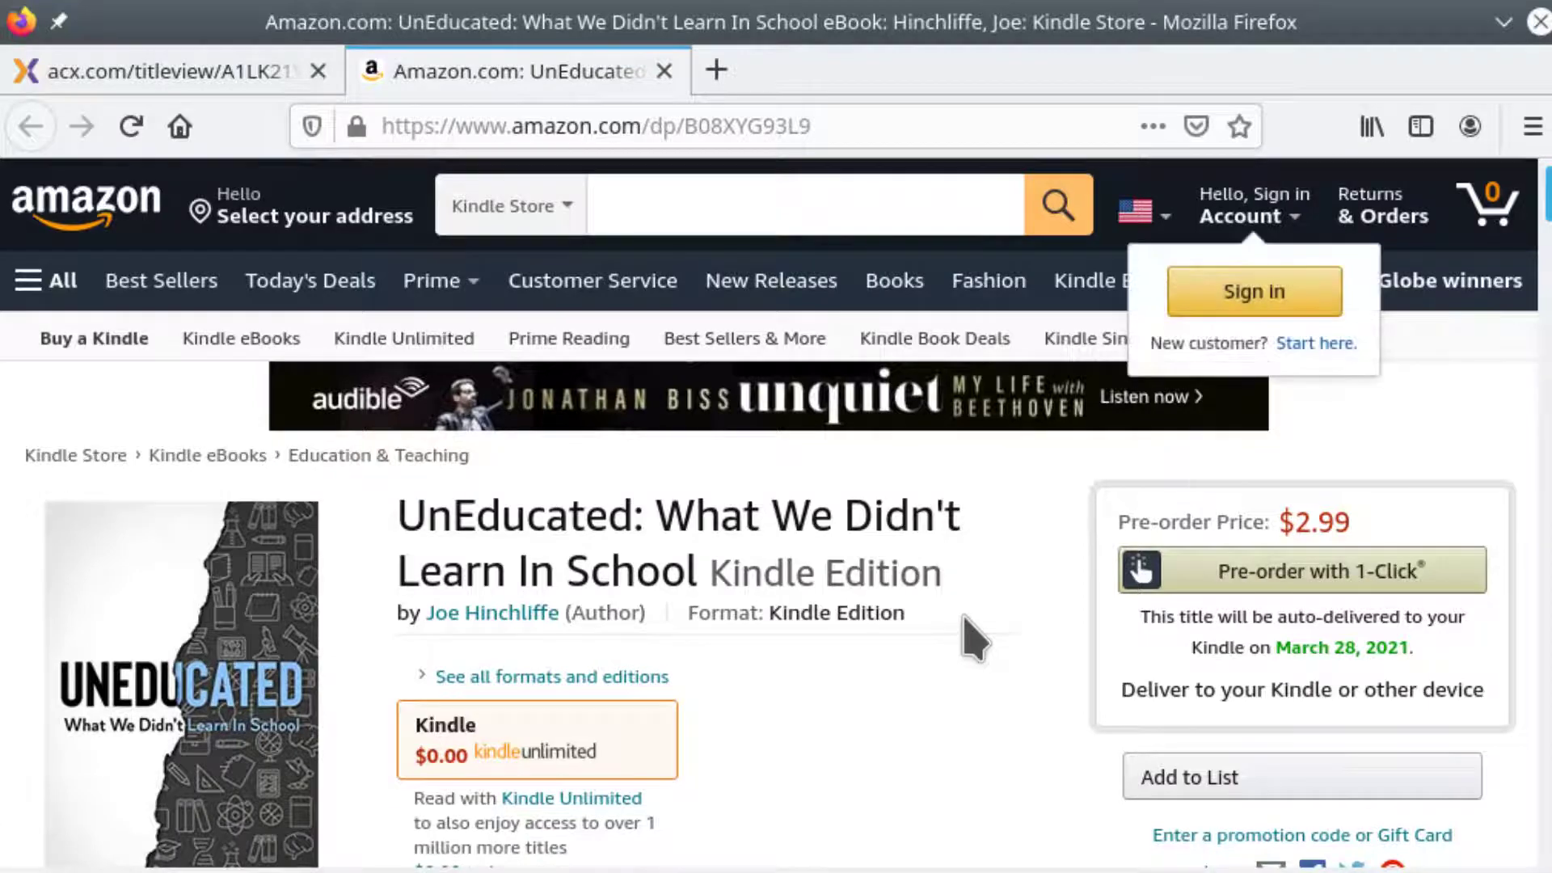
scroll(974, 638, "down", 2)
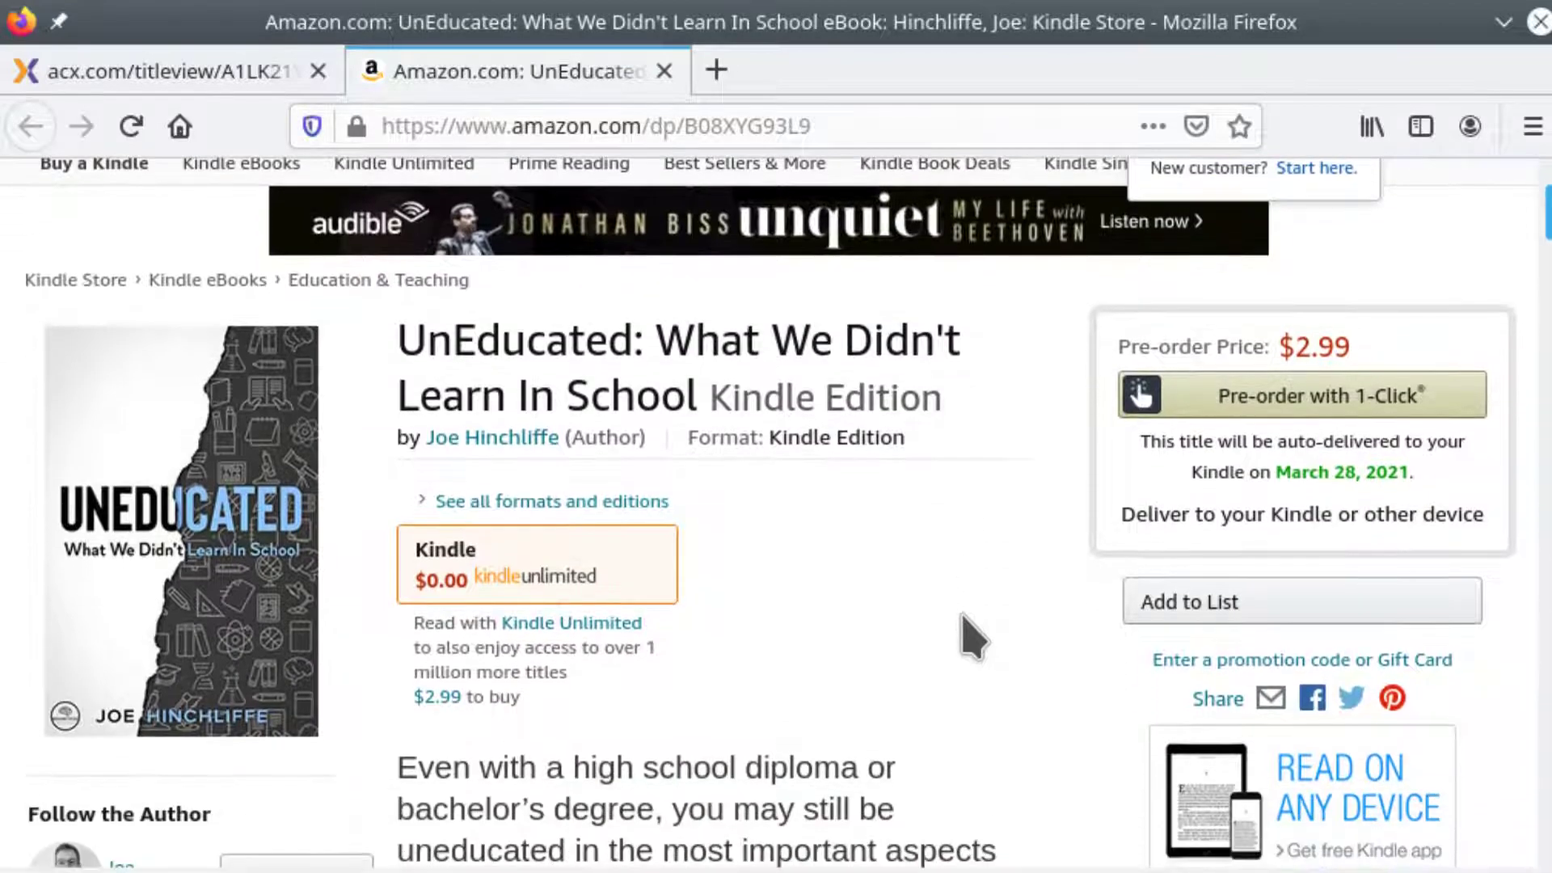
scroll(964, 616, "down", 5)
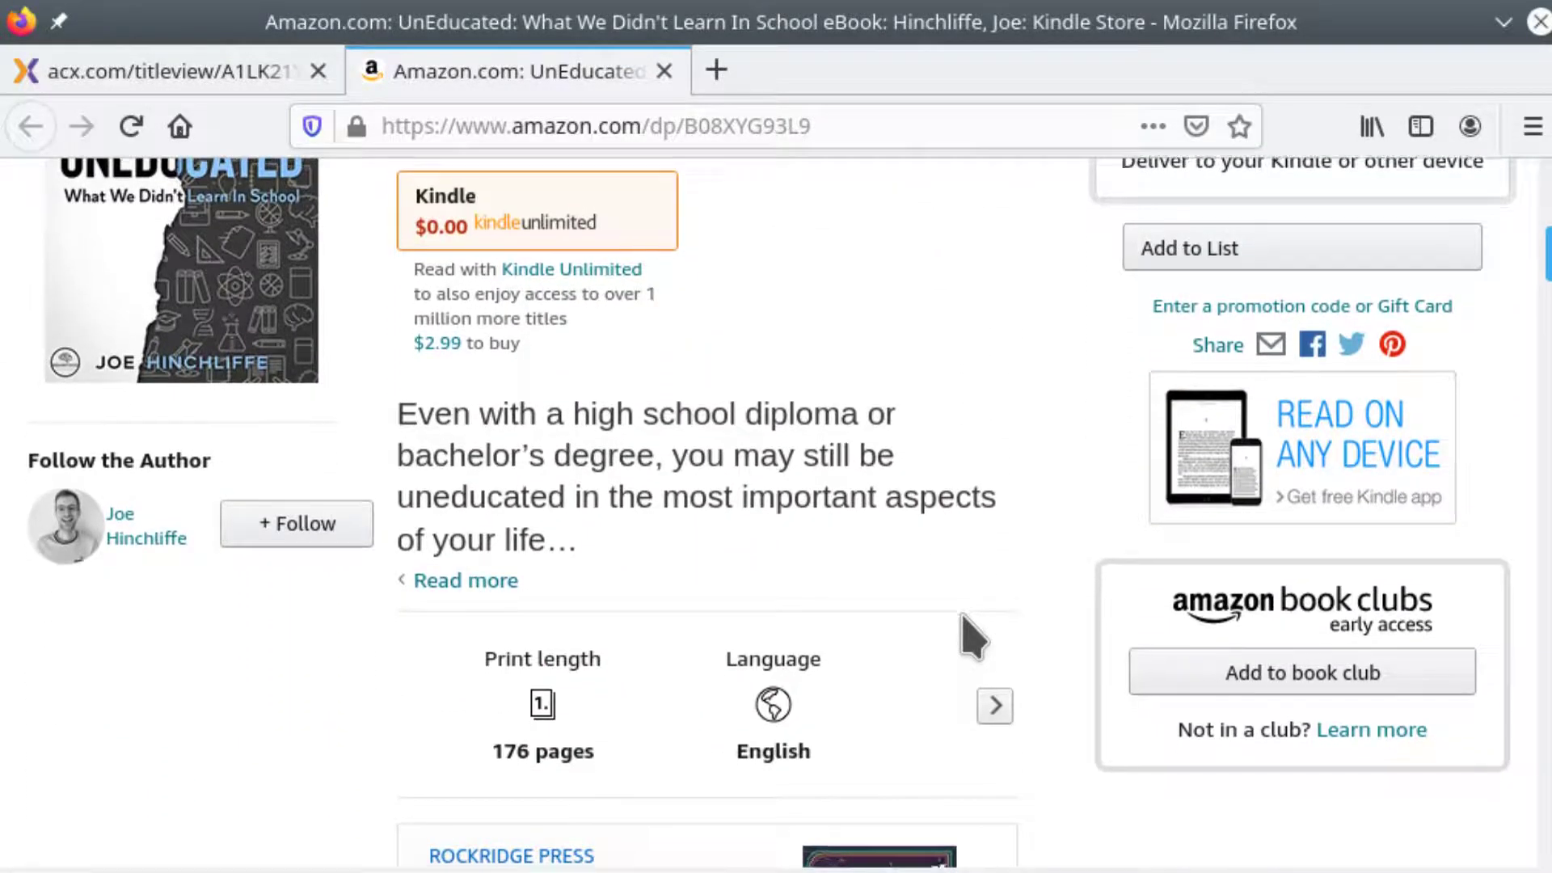
scroll(964, 616, "down", 15)
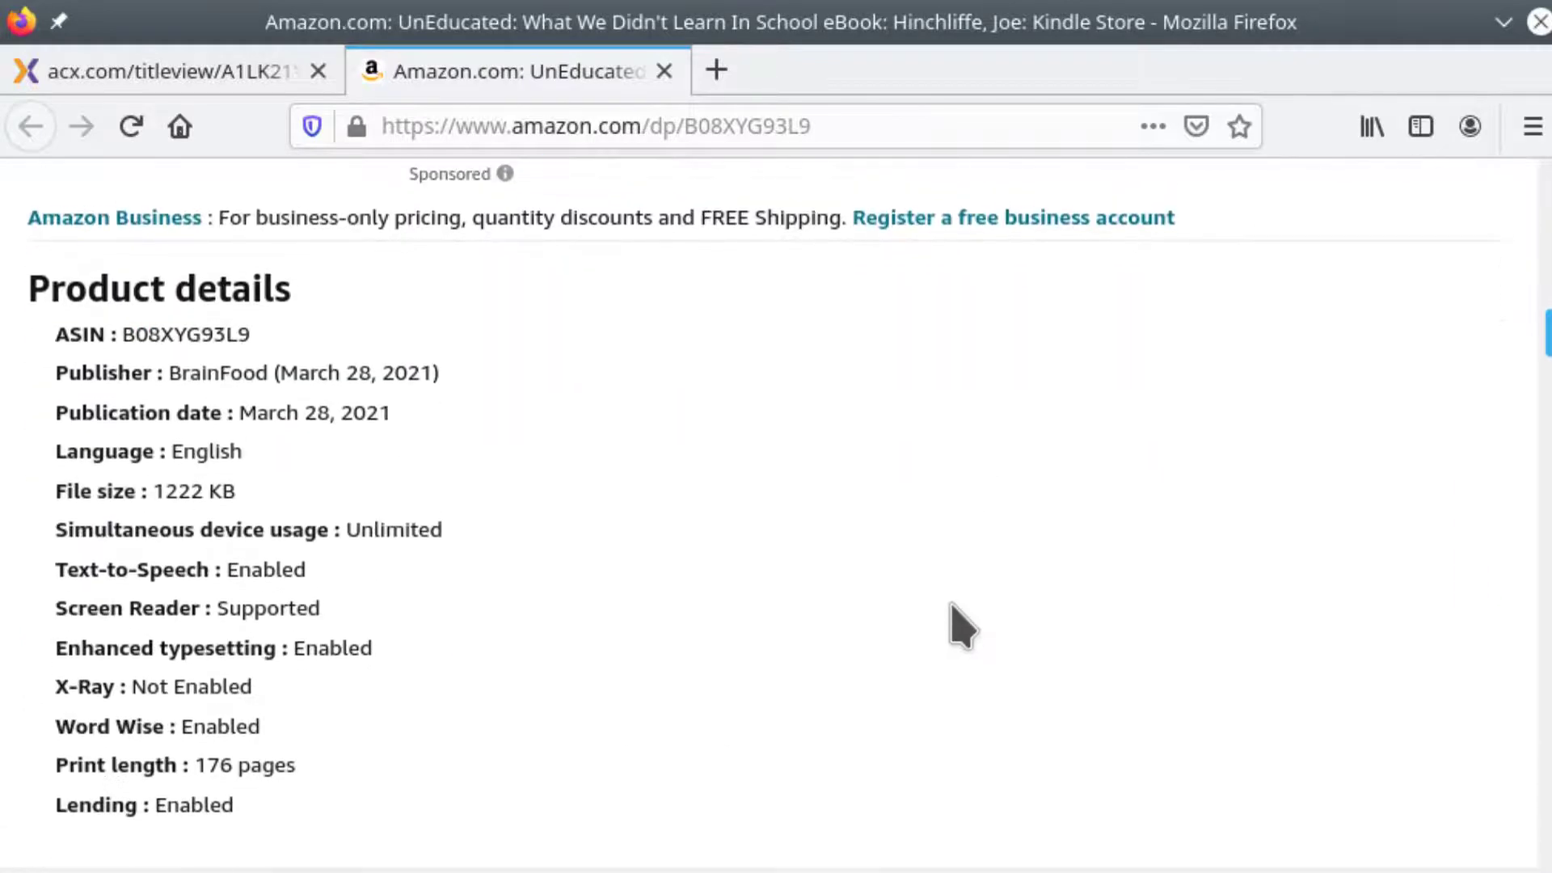
scroll(952, 606, "down", 1)
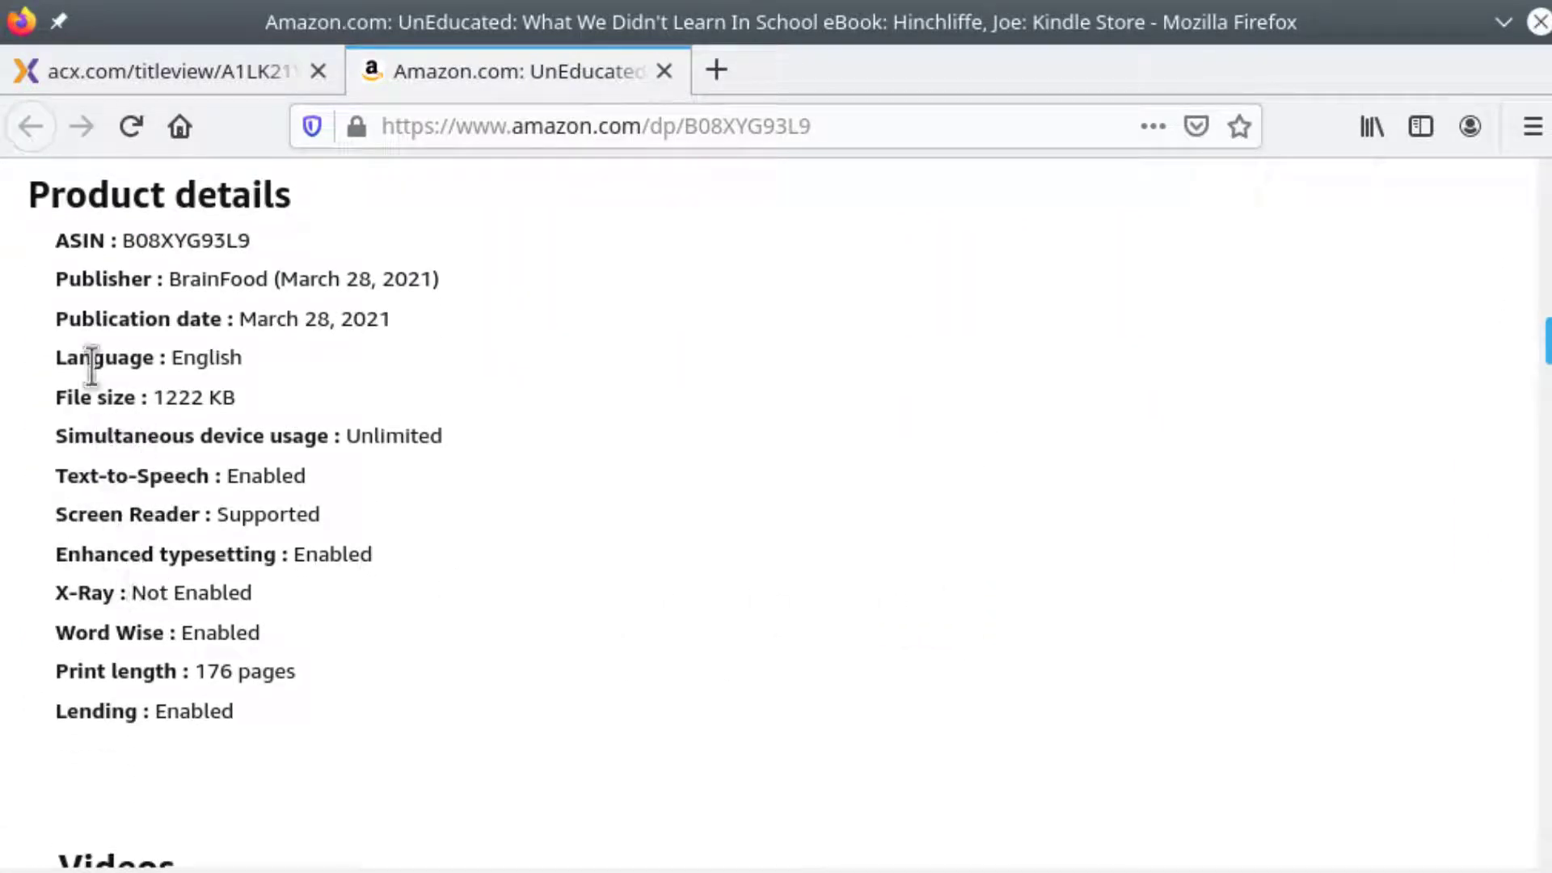
scroll(126, 631, "down", 10)
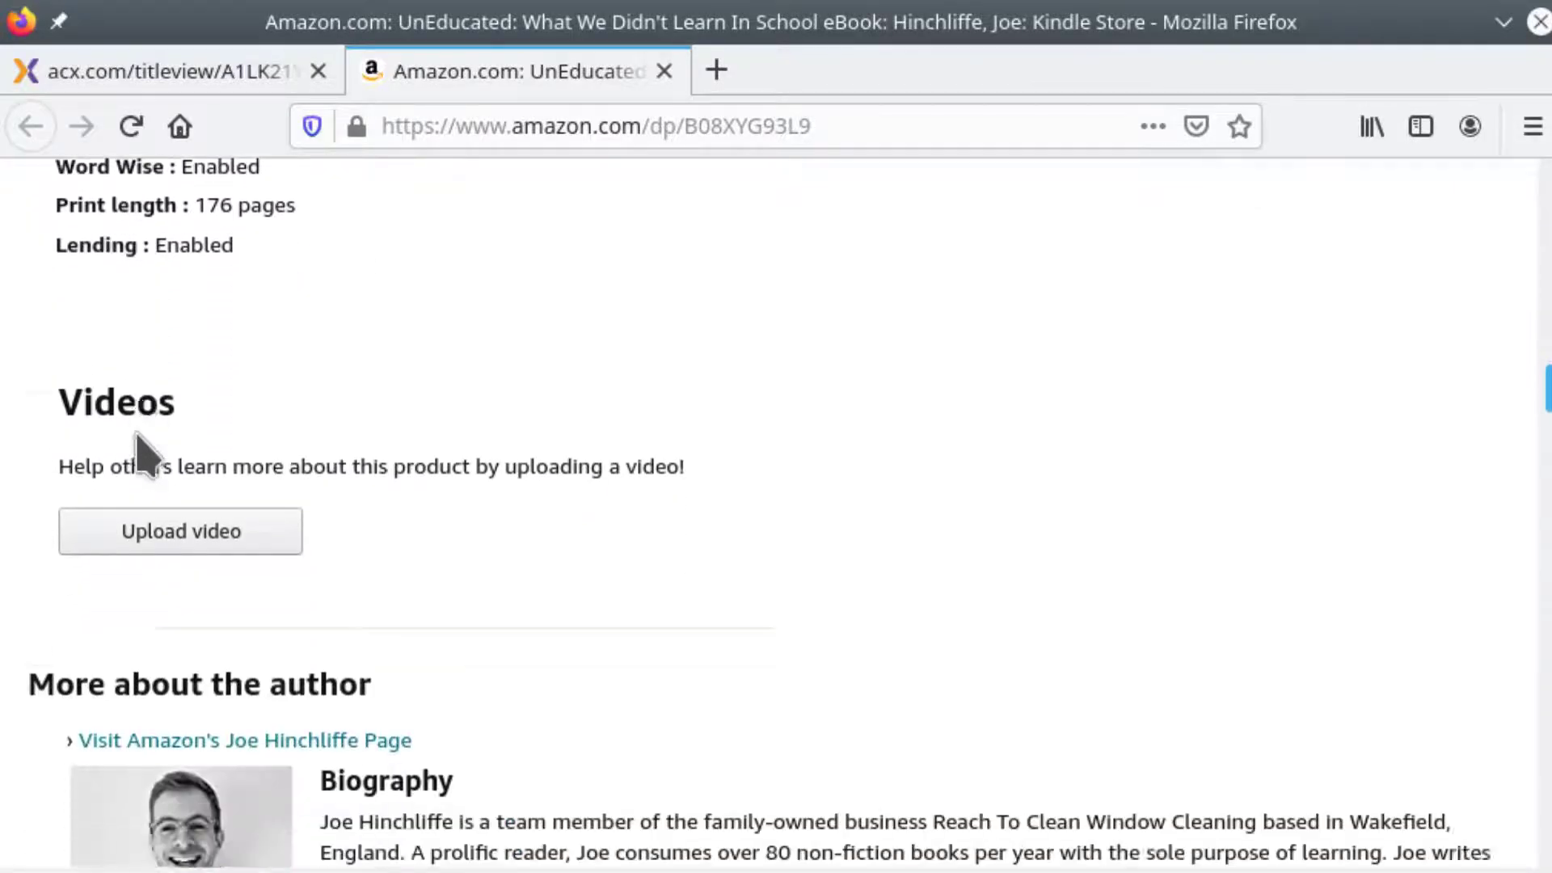
scroll(139, 433, "down", 15)
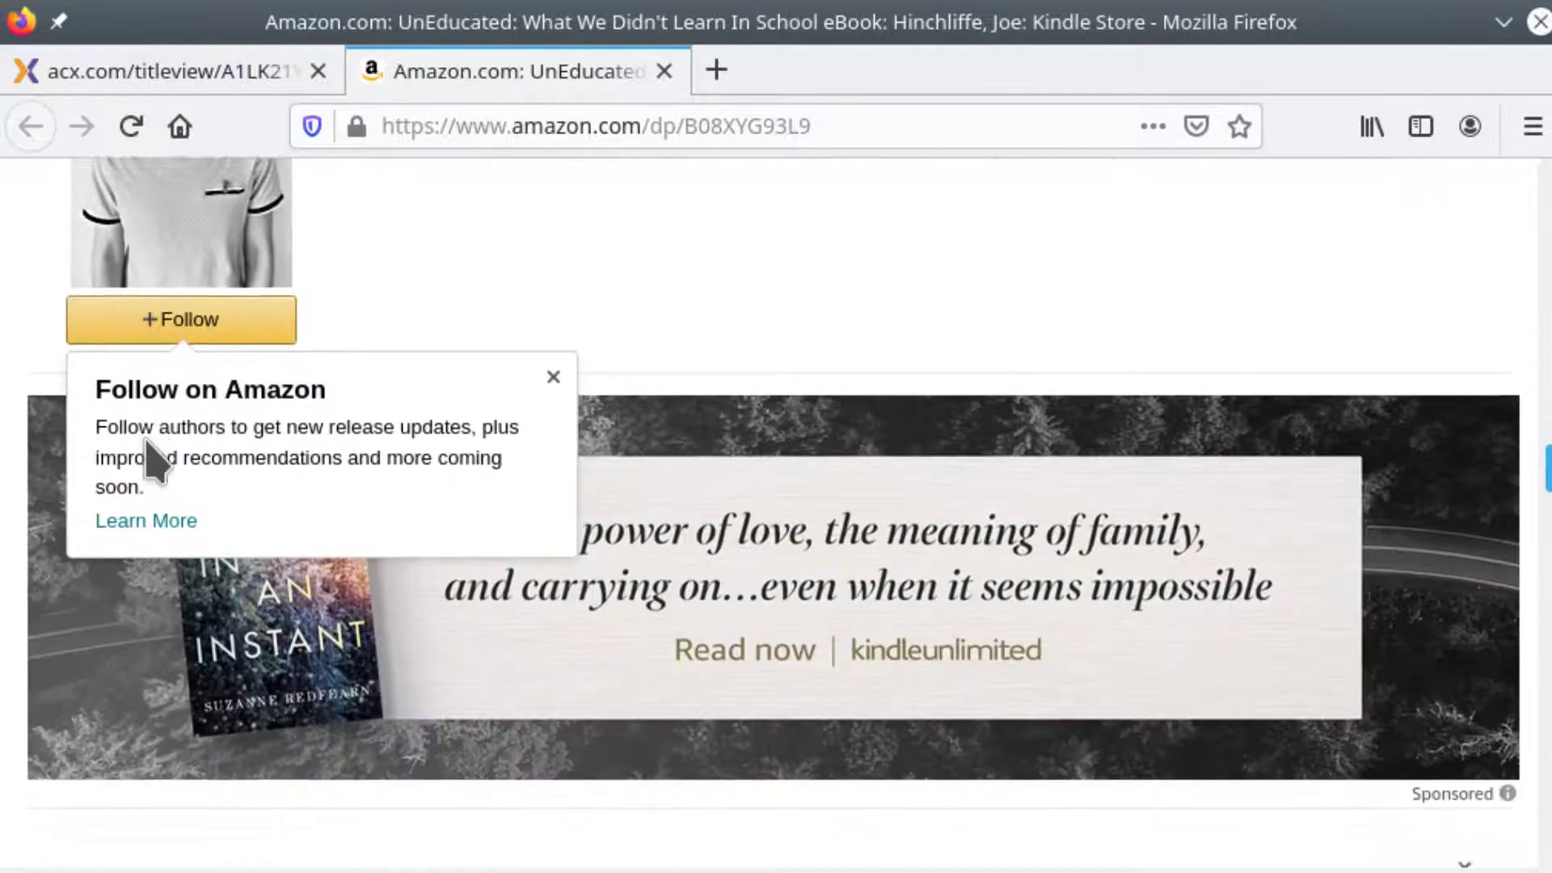
scroll(1095, 475, "up", 20)
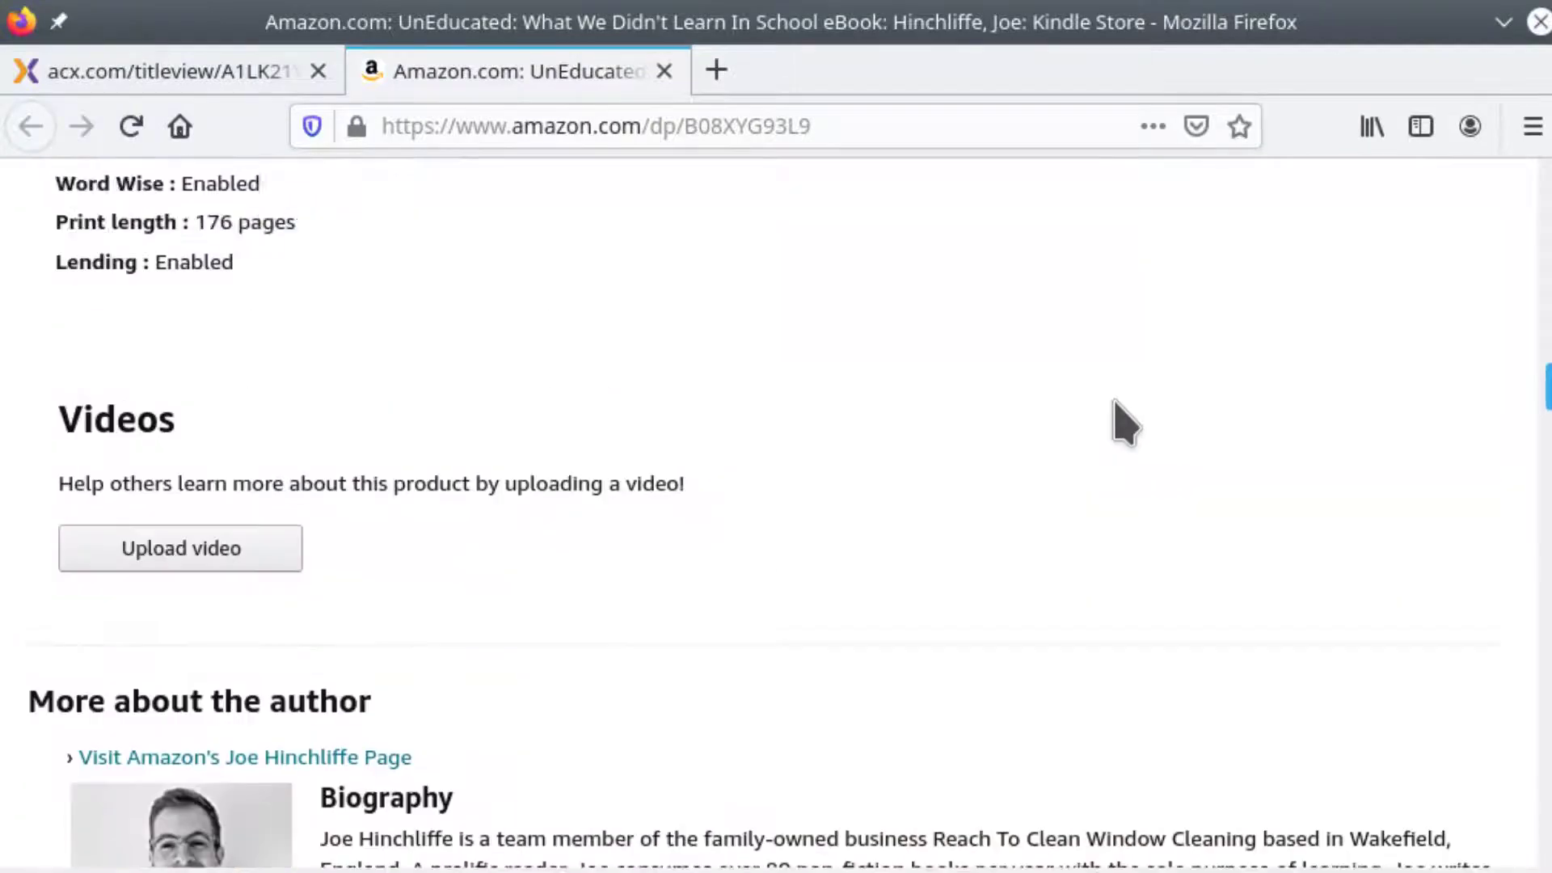
scroll(922, 485, "up", 15)
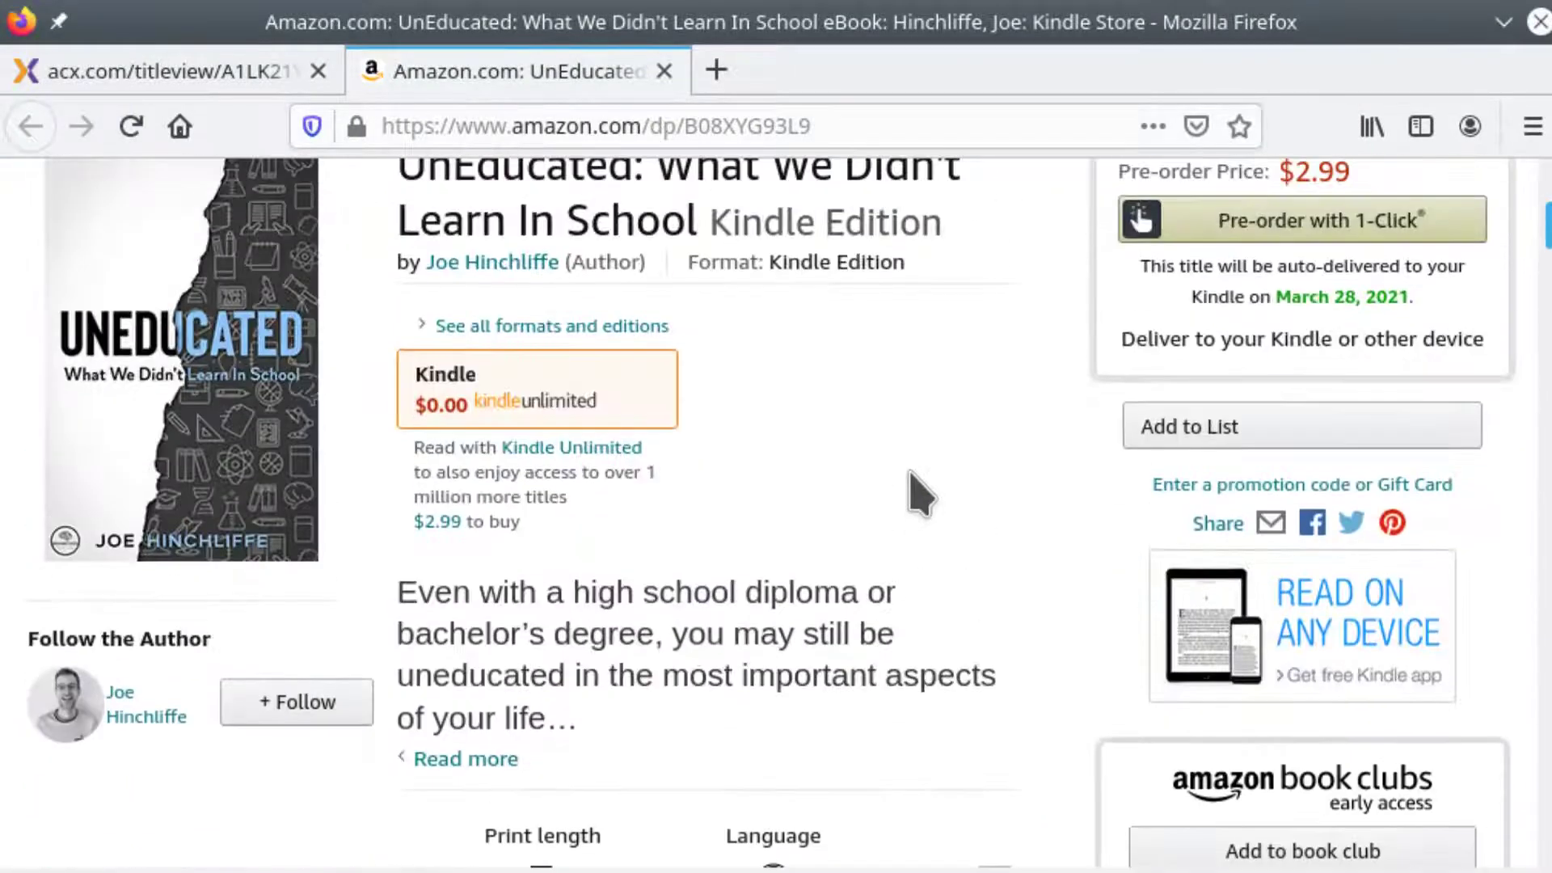
scroll(913, 485, "up", 1)
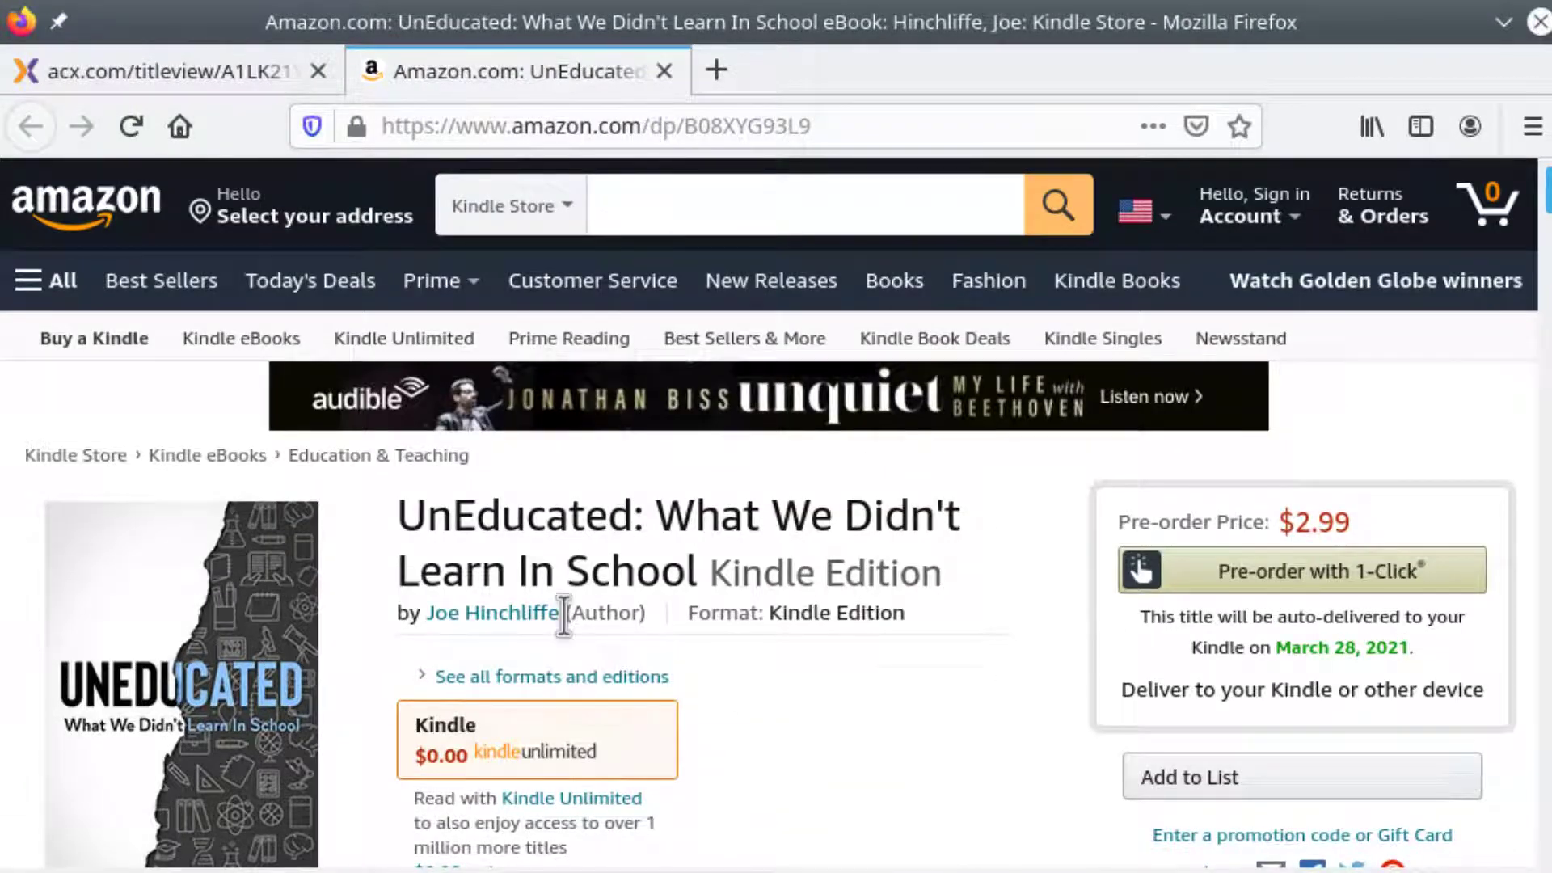
- Browse the author's other Kindle books, then return to the ACX title page
left_click(509, 610)
scroll(533, 594, "down", 5)
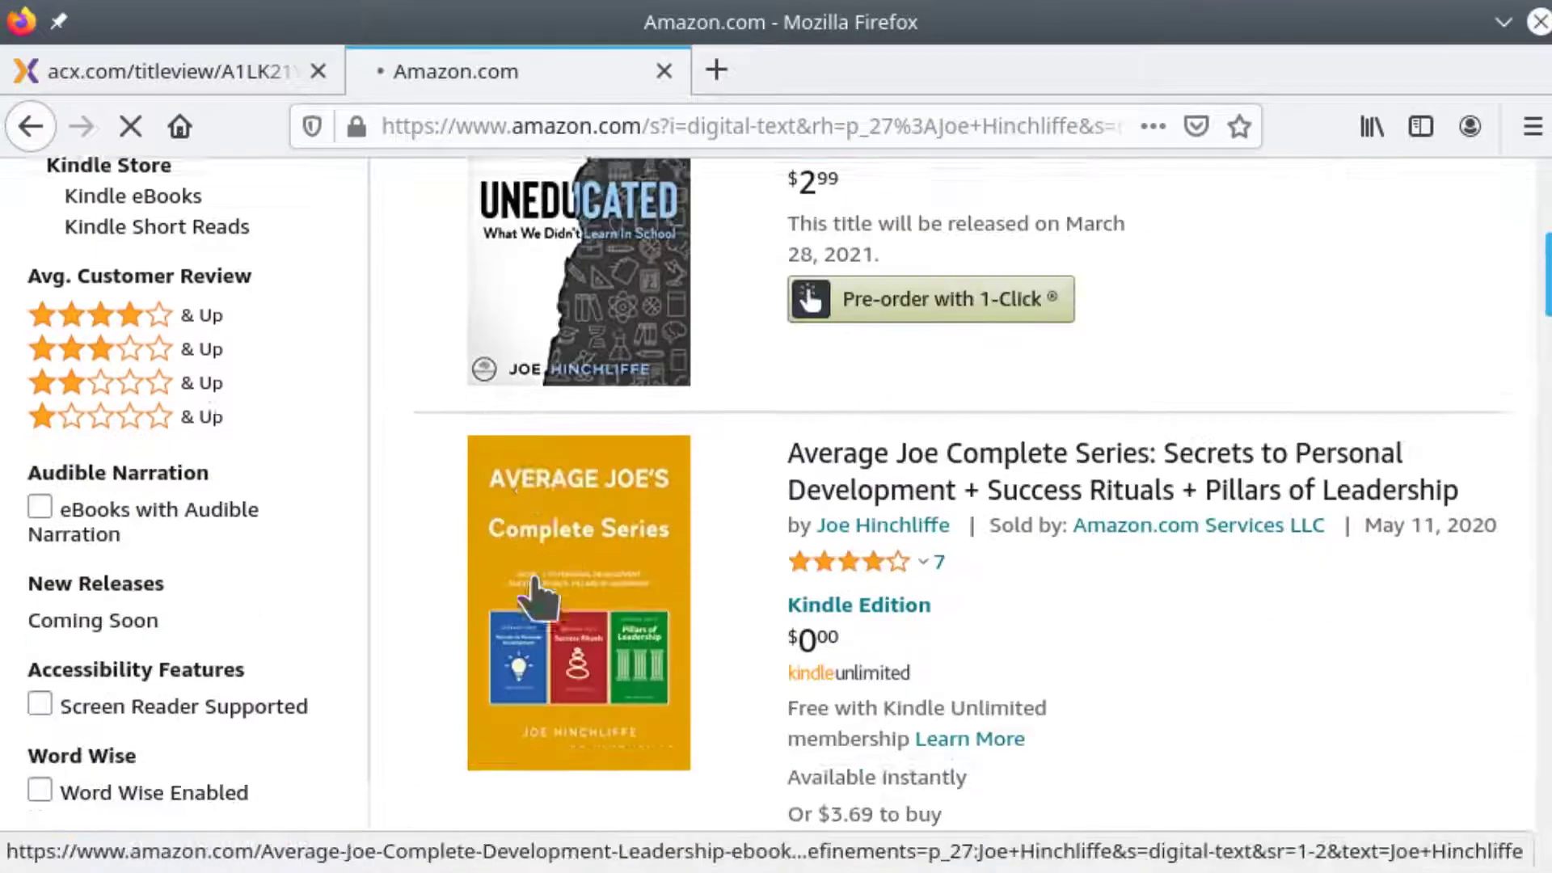
scroll(533, 594, "down", 10)
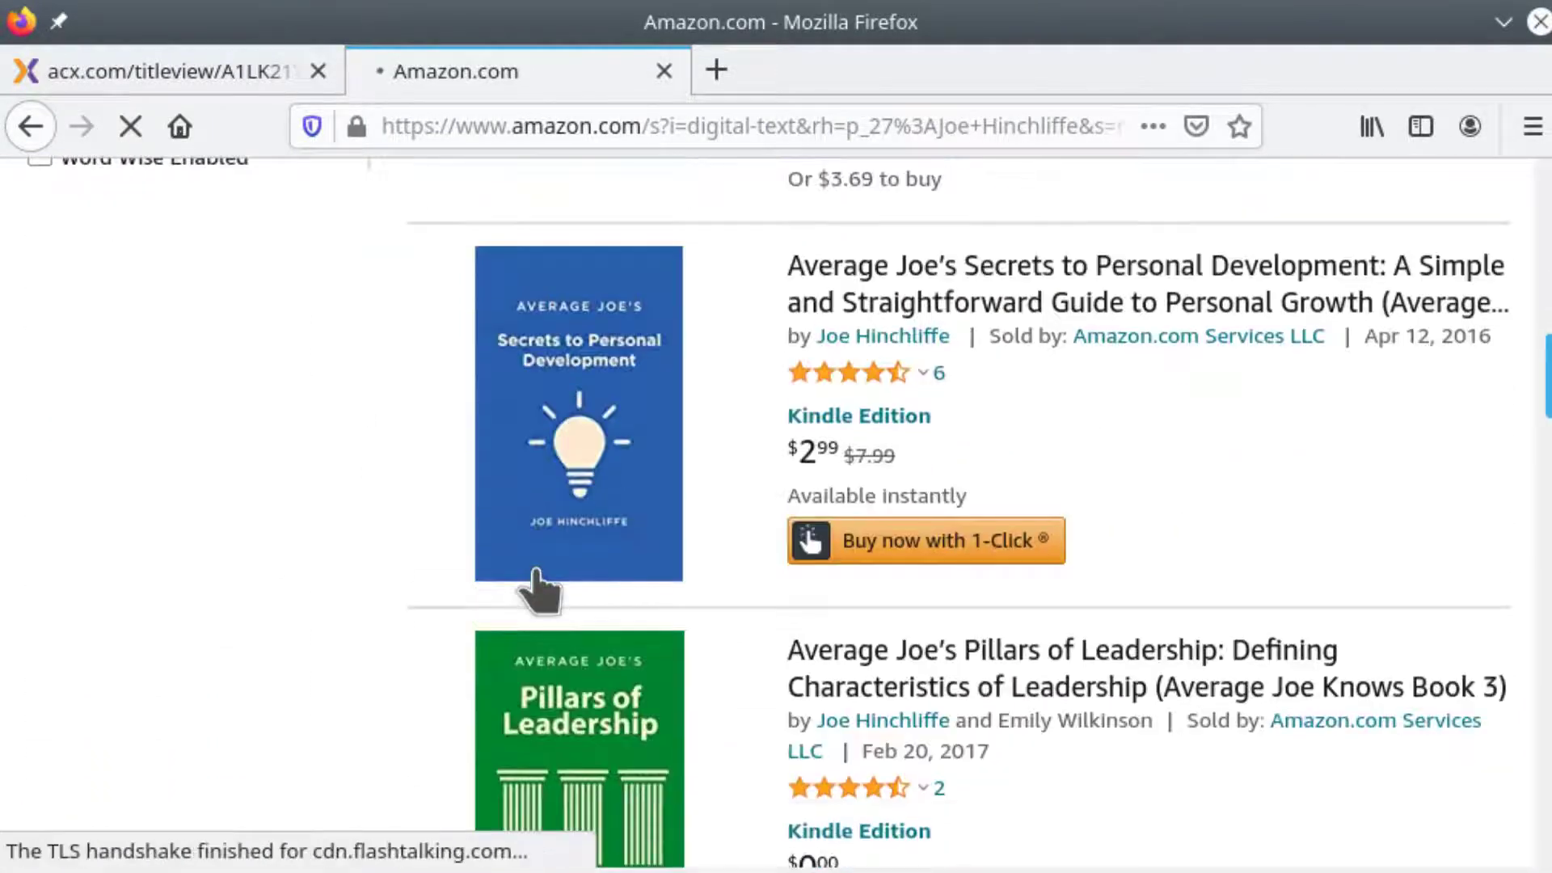
scroll(537, 590, "up", 15)
left_click(190, 74)
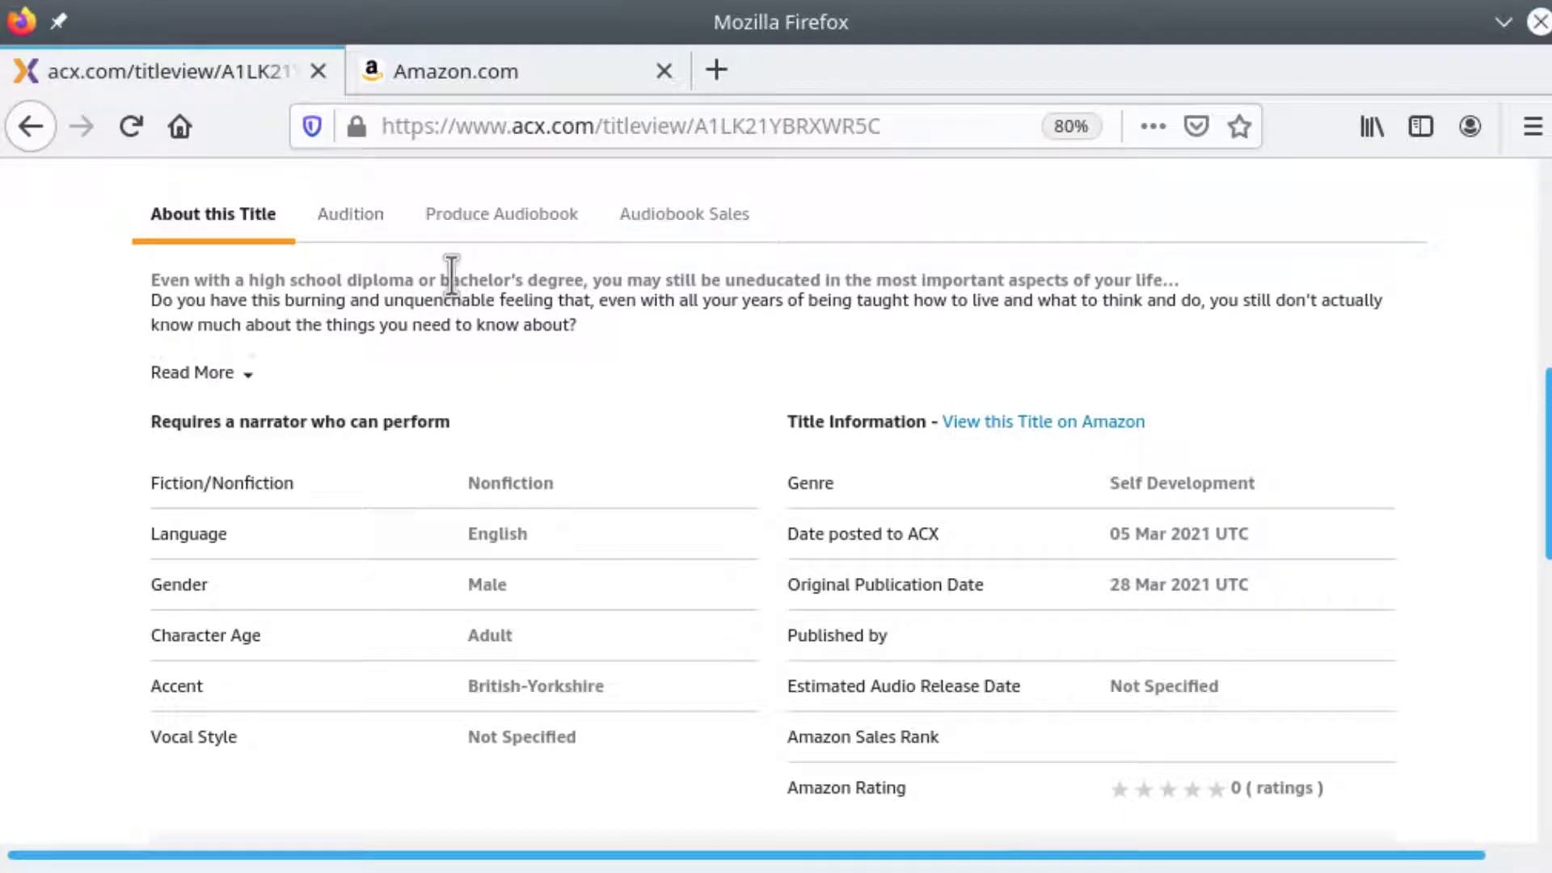
- Read the Audition tab instructions and download the audition script to open in LibreOffice Writer
left_click(353, 220)
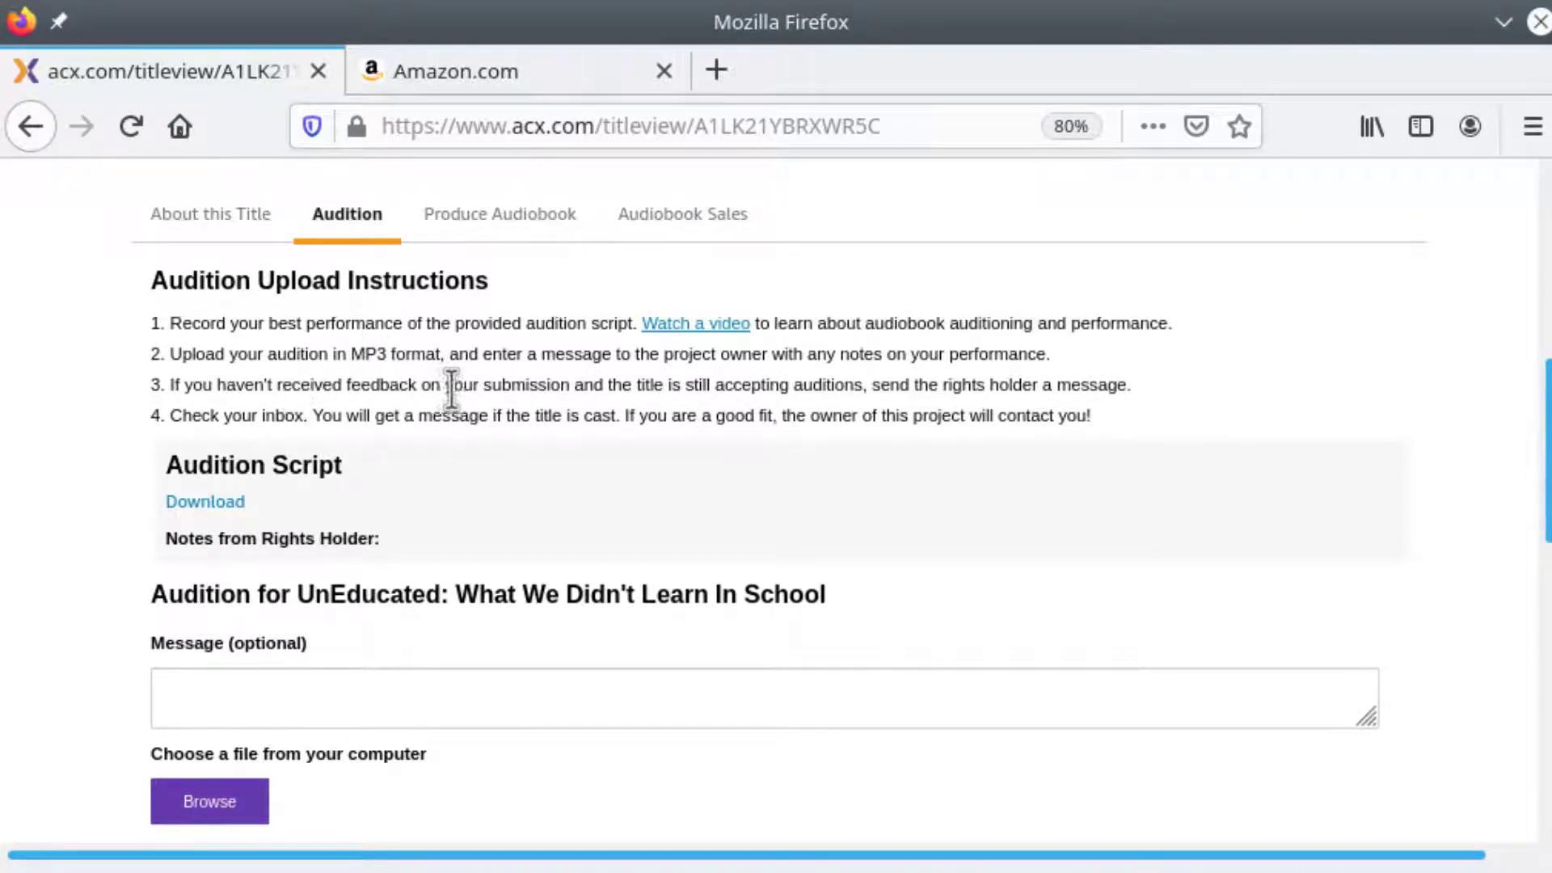
left_click_drag(453, 385, 1061, 377)
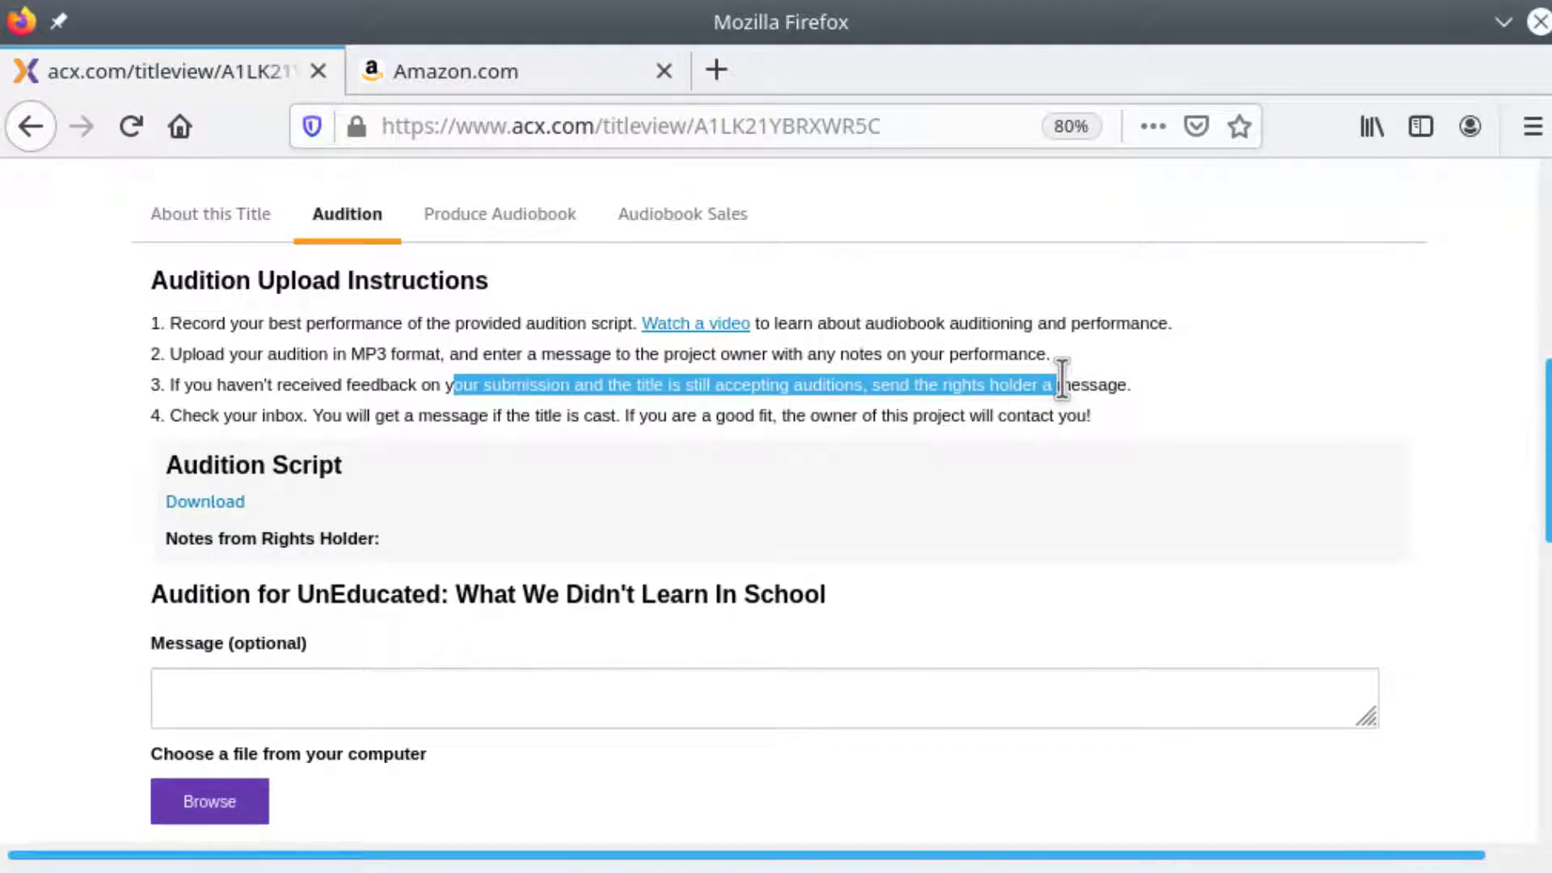
left_click(1099, 381)
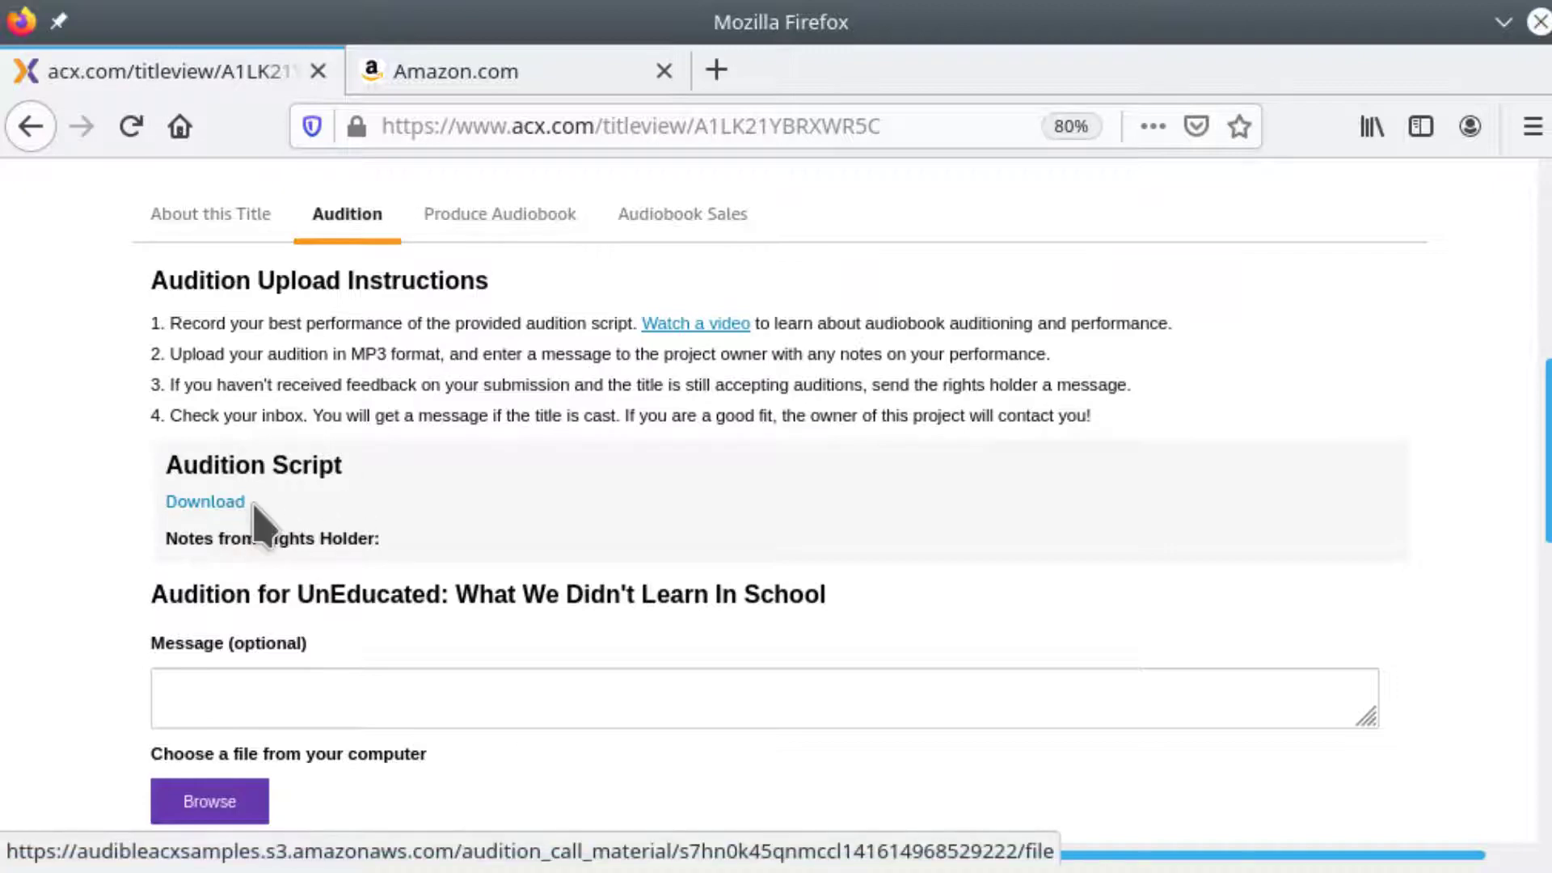
left_click(206, 501)
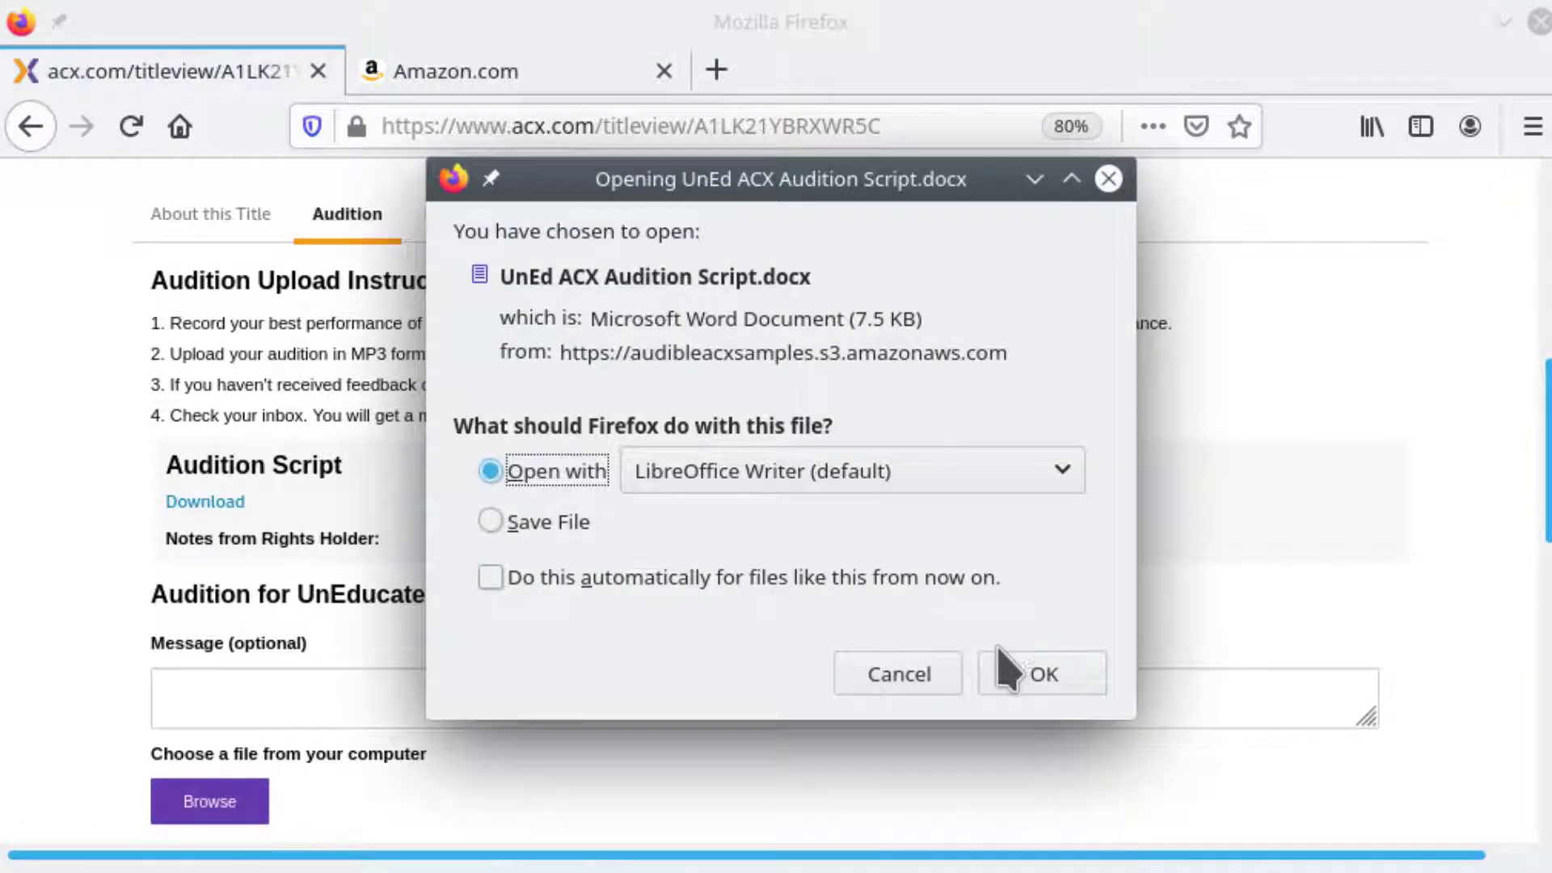
left_click(1023, 676)
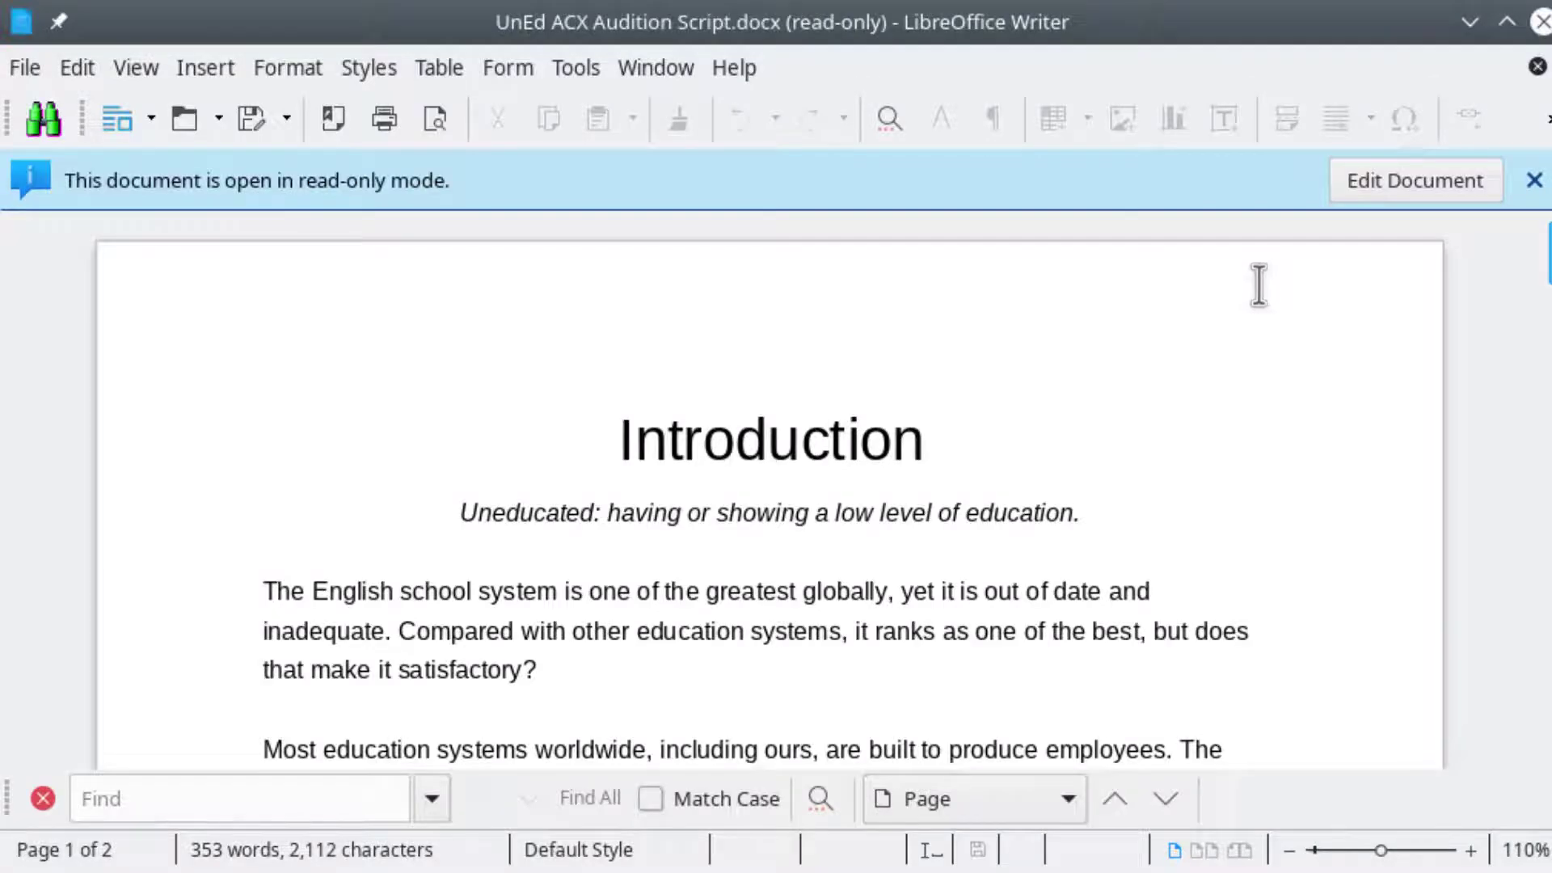
- Read both pages of the UnEd ACX Audition Script, then move the Writer window aside to reveal Ardour
scroll(1262, 299, "down", 5)
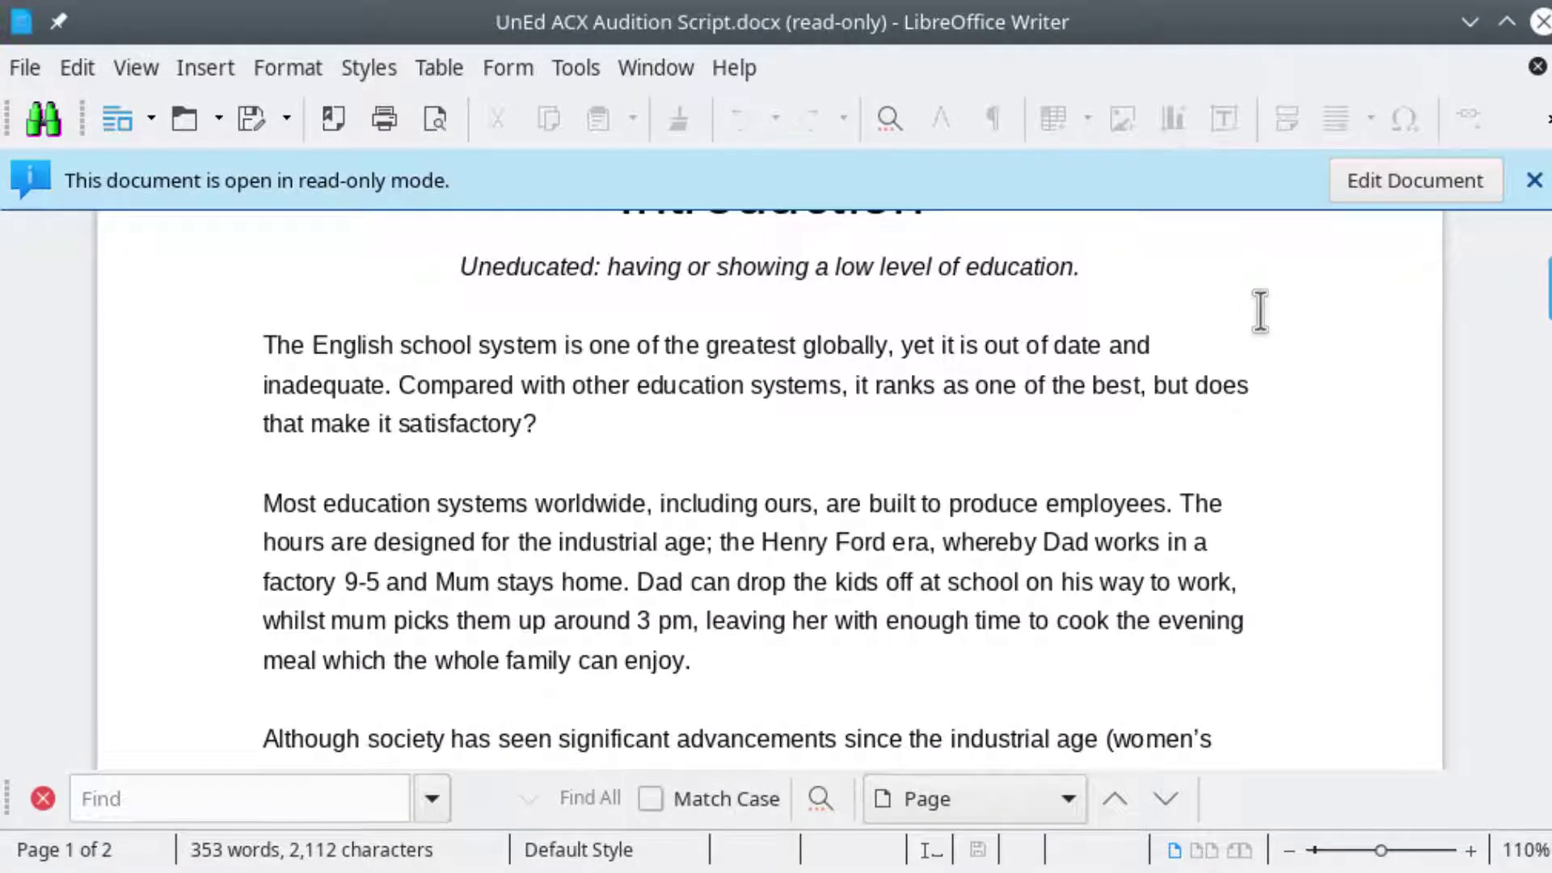
scroll(1257, 309, "down", 2)
scroll(1237, 315, "down", 2)
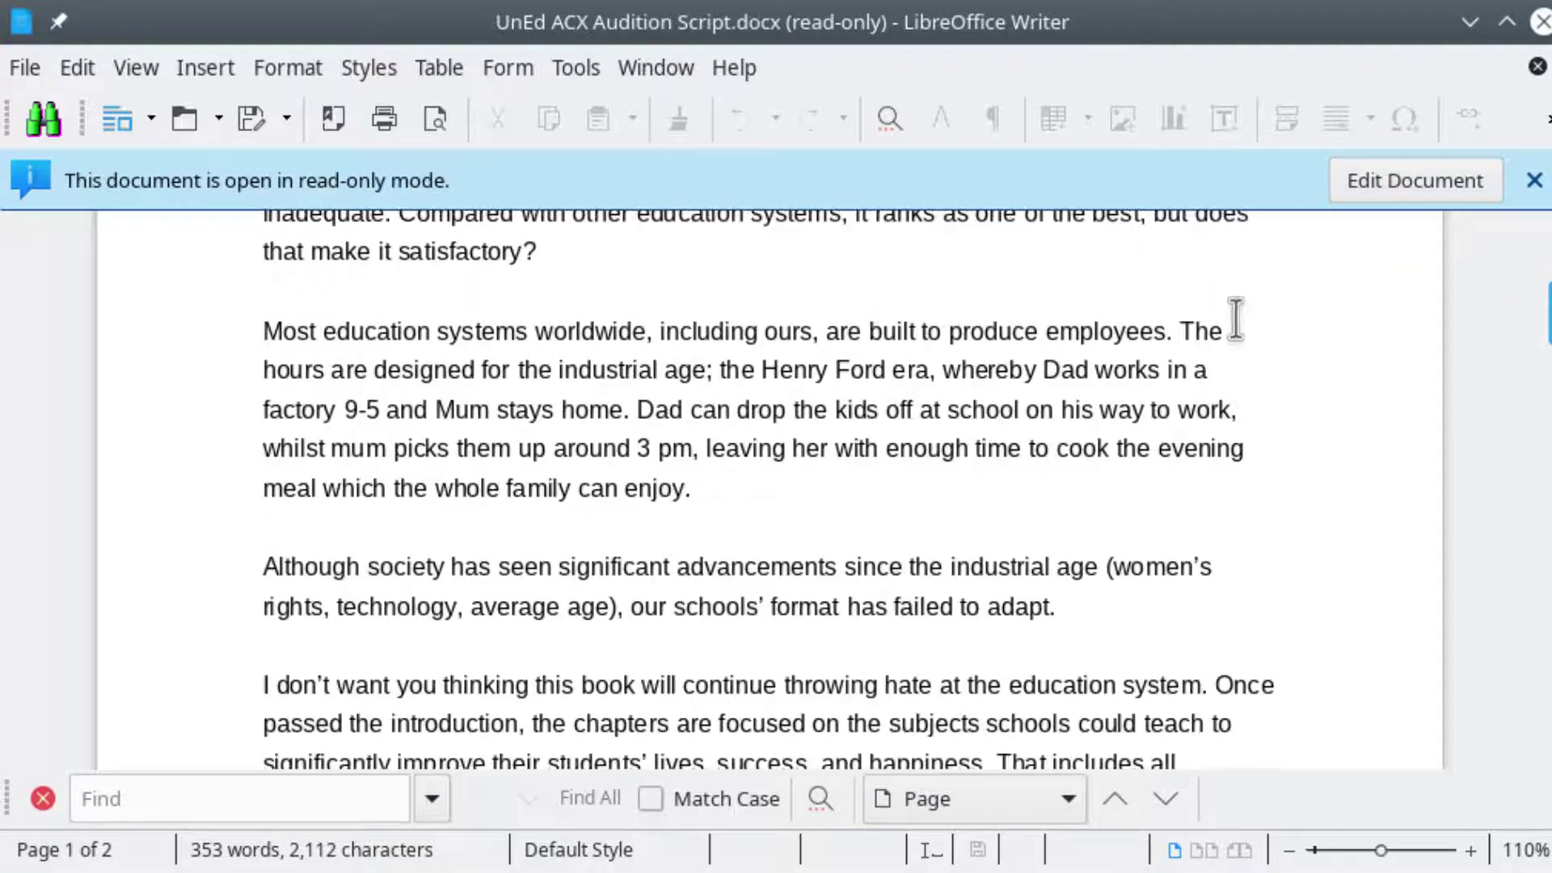
scroll(1223, 319, "down", 2)
scroll(1221, 331, "down", 9)
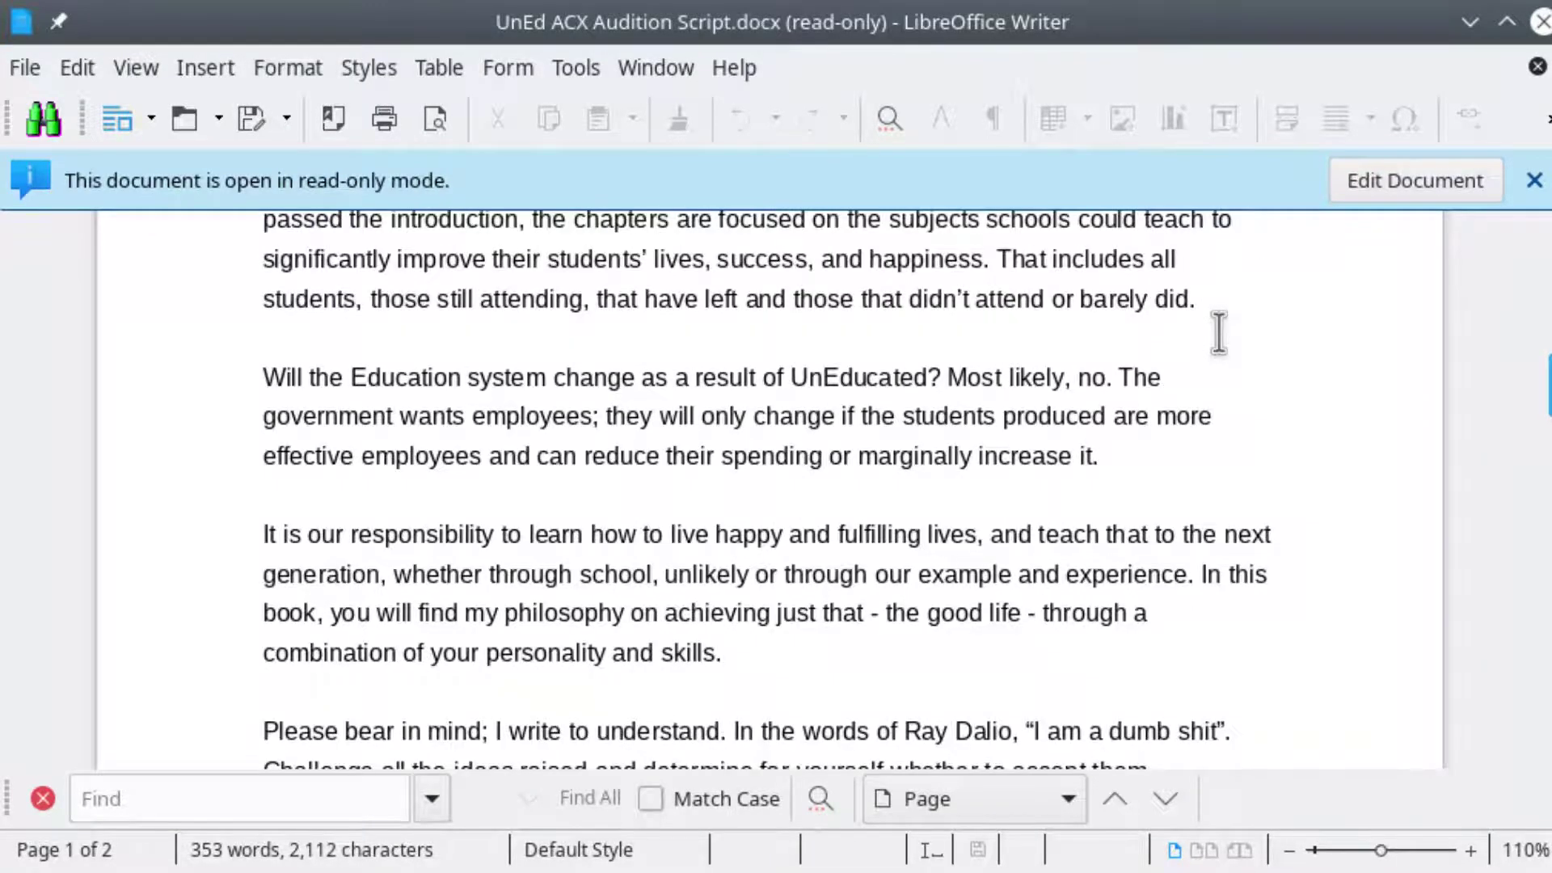
scroll(1219, 331, "down", 2)
scroll(1219, 331, "down", 2)
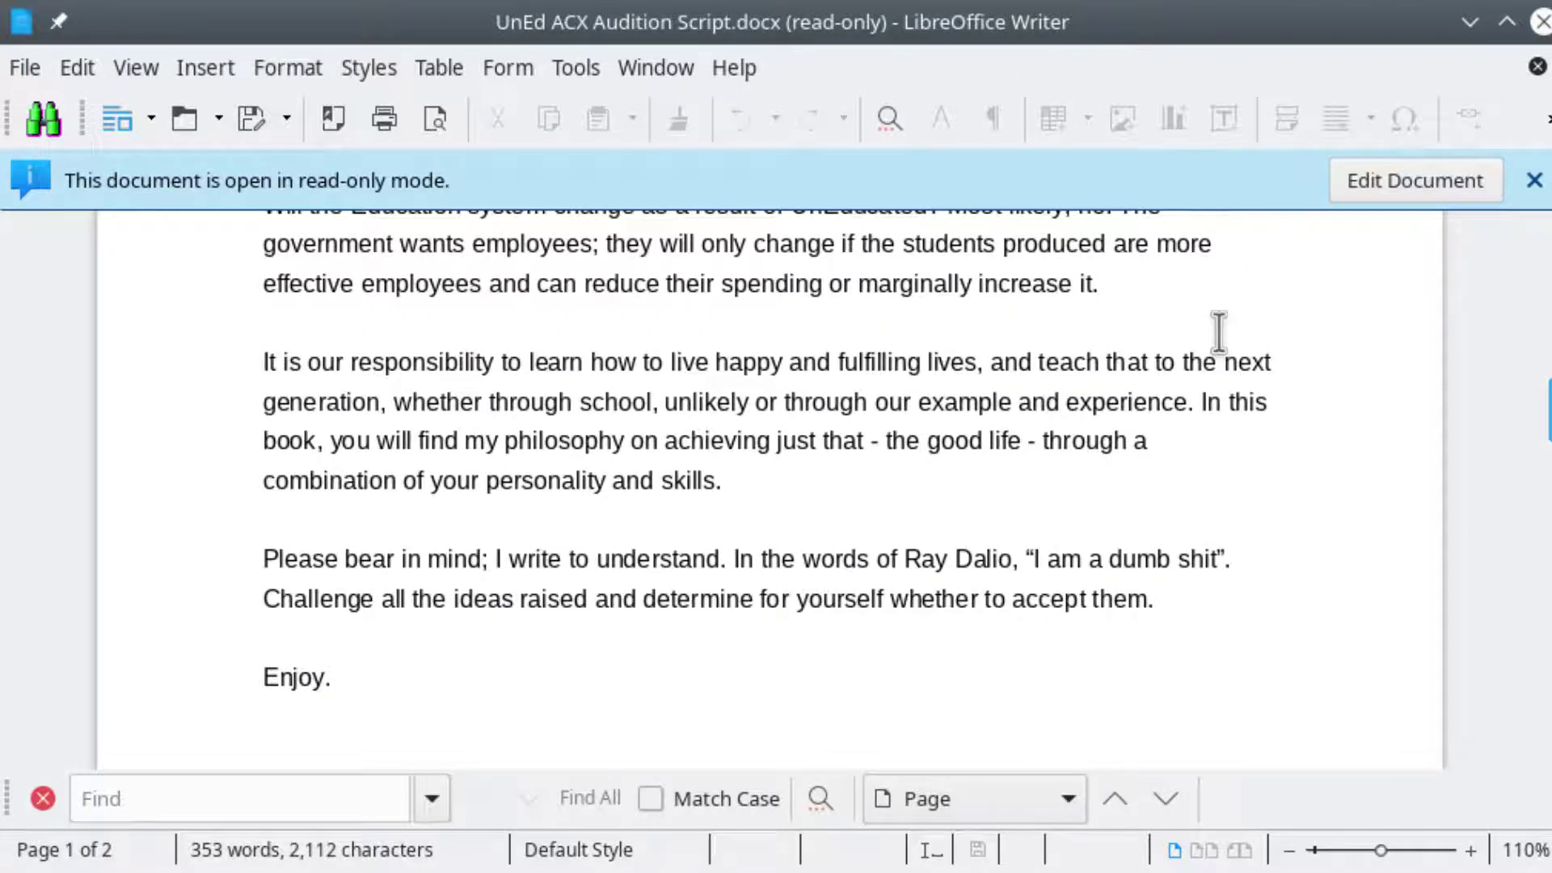
scroll(1219, 330, "down", 2)
scroll(1214, 331, "down", 14)
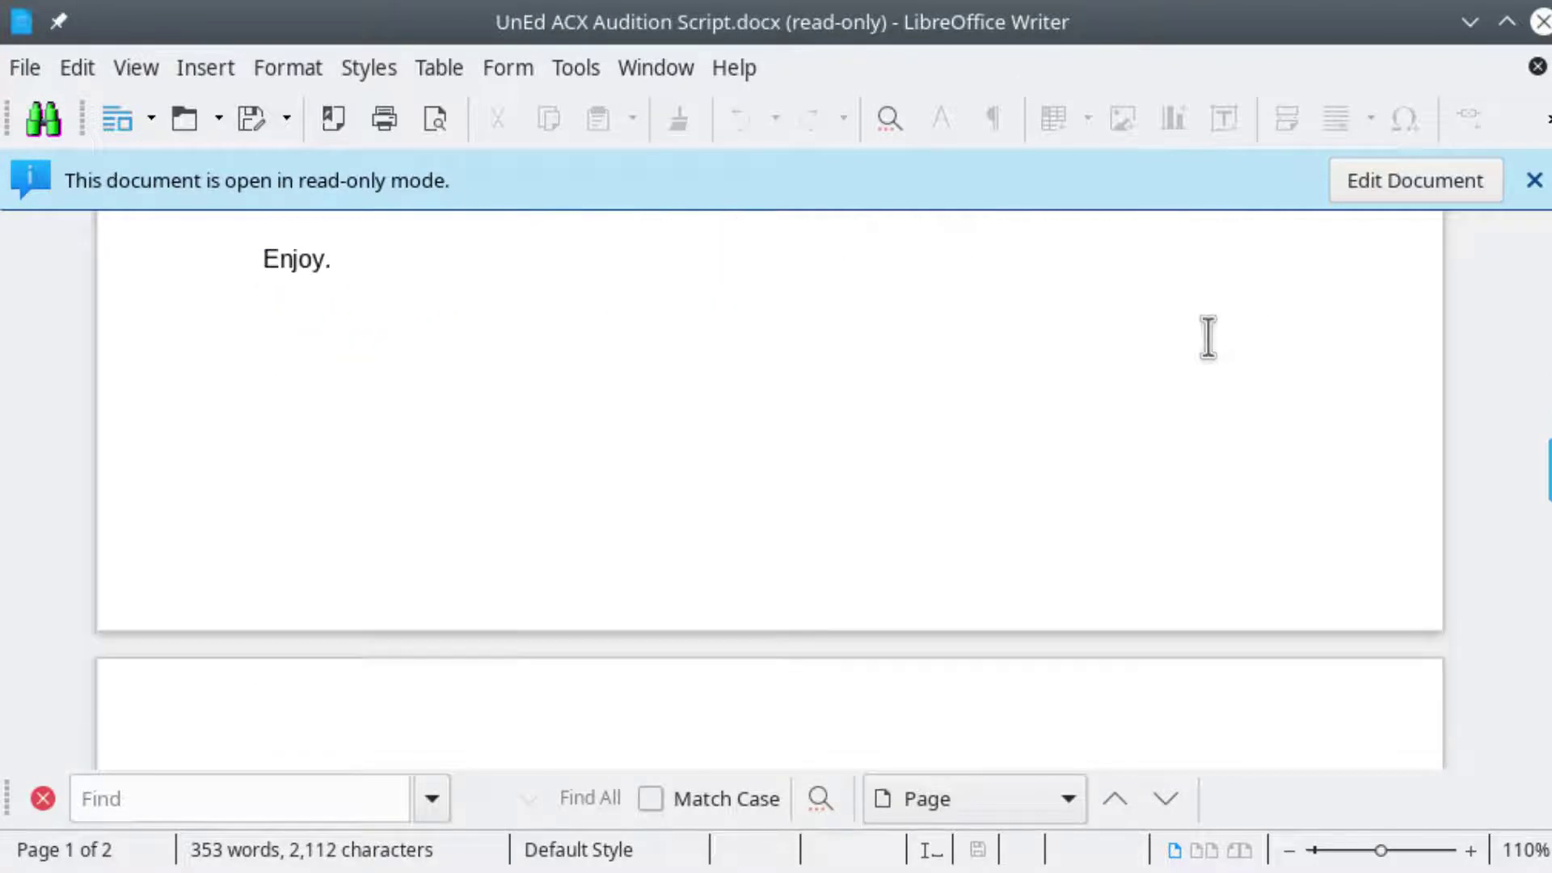
scroll(1208, 336, "down", 6)
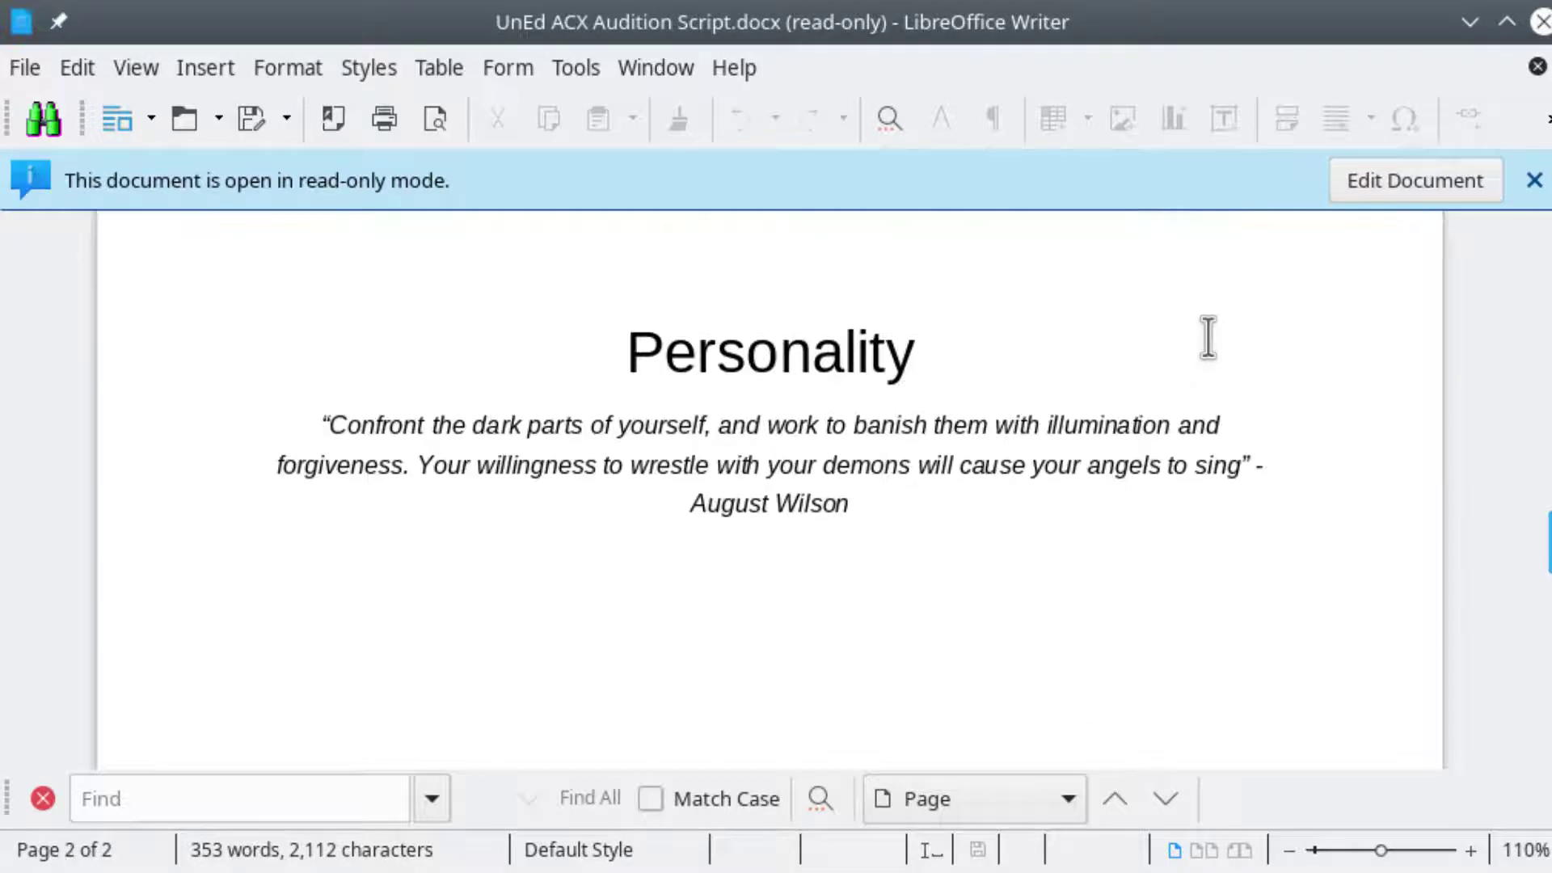
scroll(1207, 338, "down", 8)
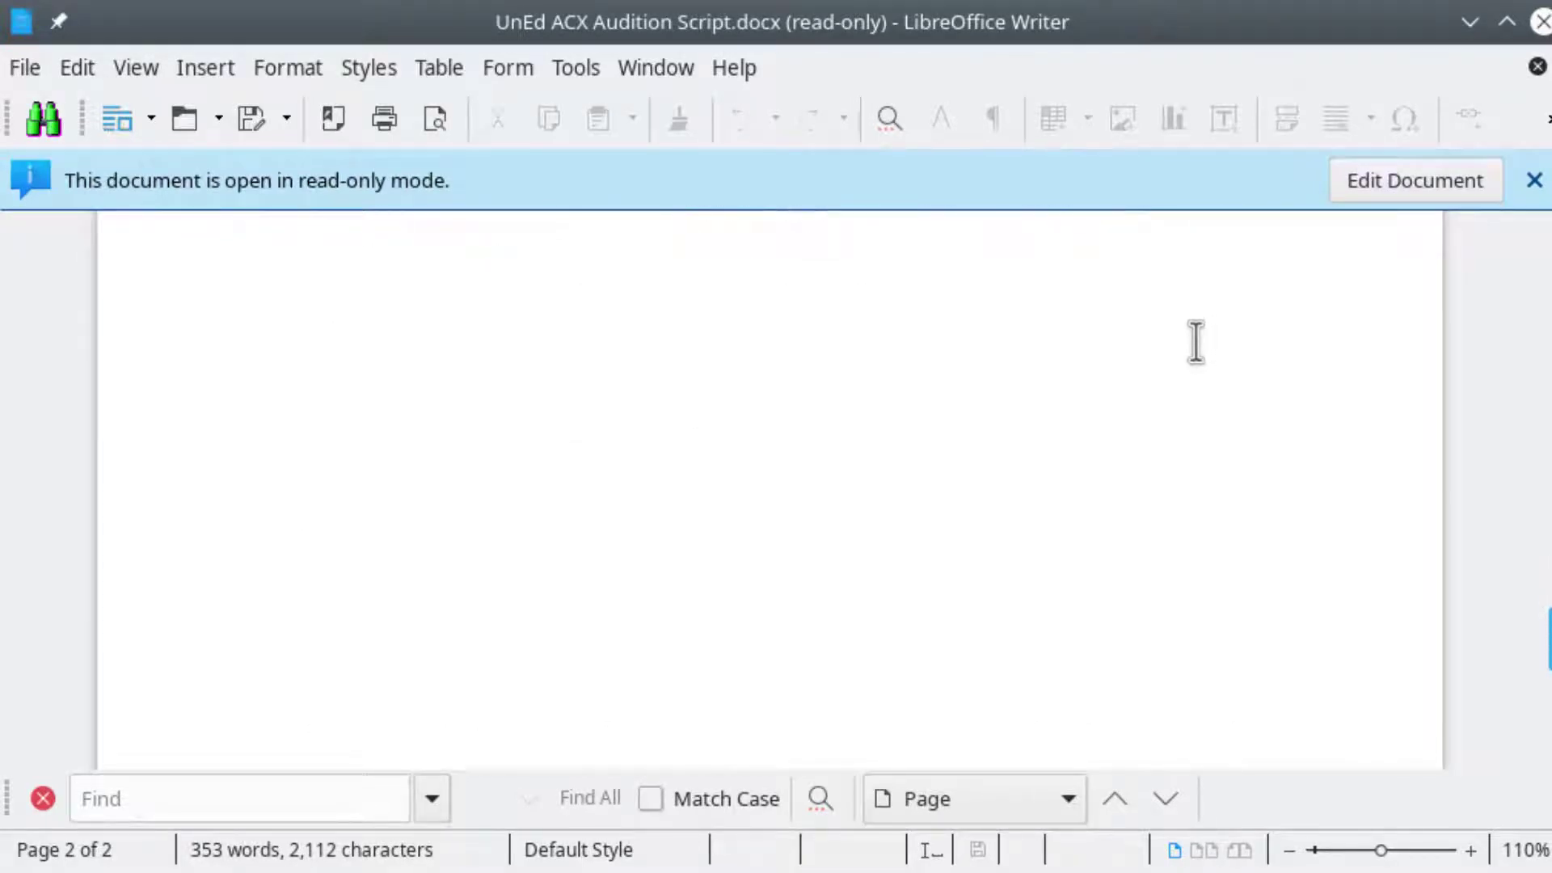
scroll(1192, 342, "down", 1)
scroll(1182, 343, "up", 4)
scroll(1180, 343, "up", 3)
scroll(1180, 343, "up", 10)
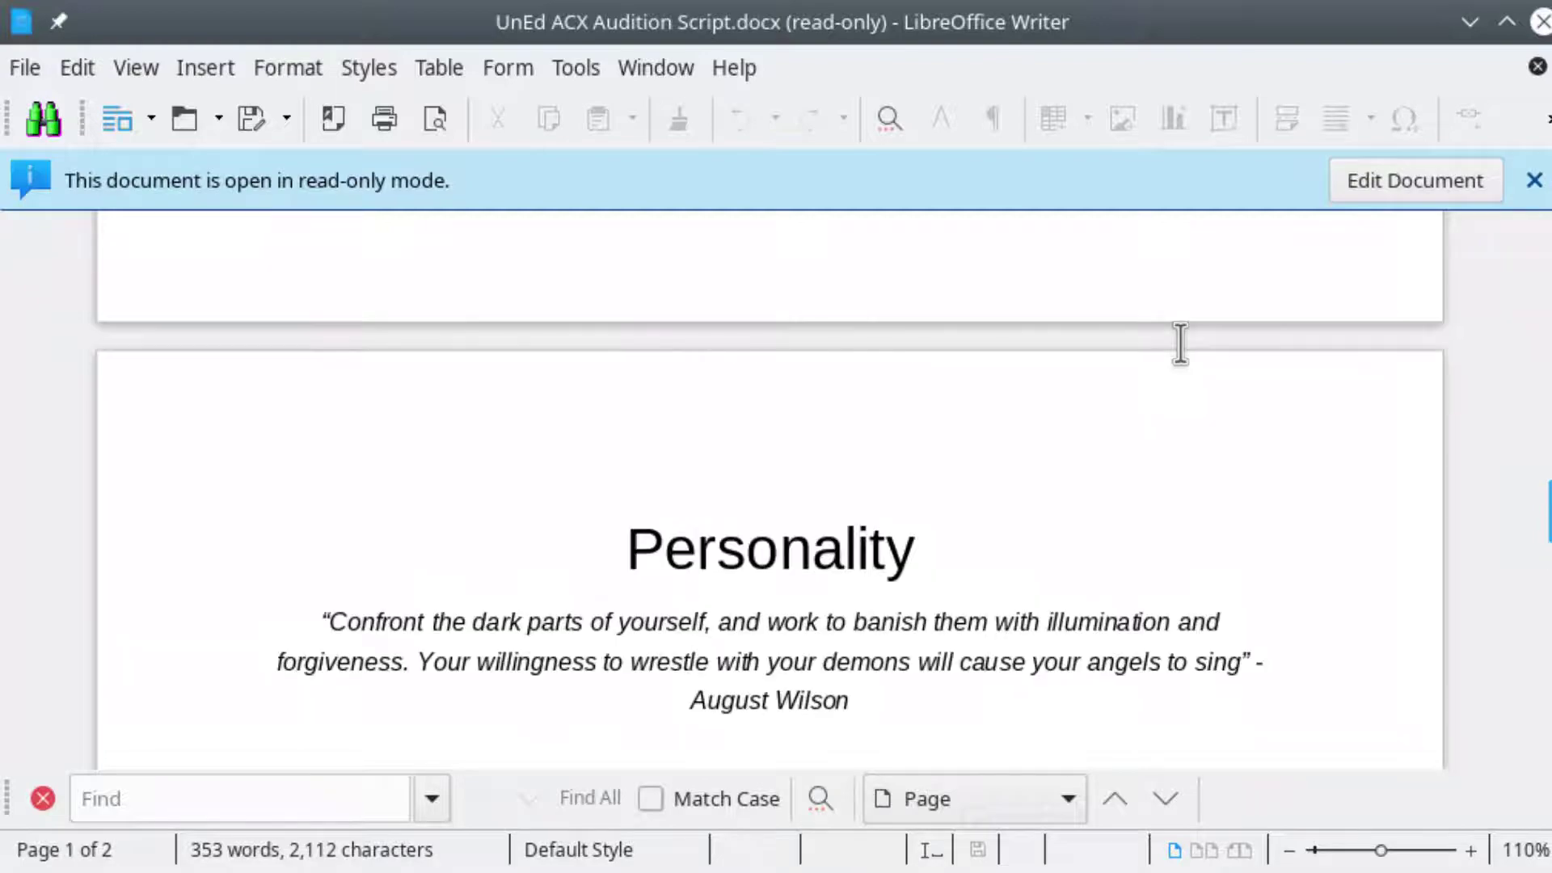
scroll(1180, 343, "up", 11)
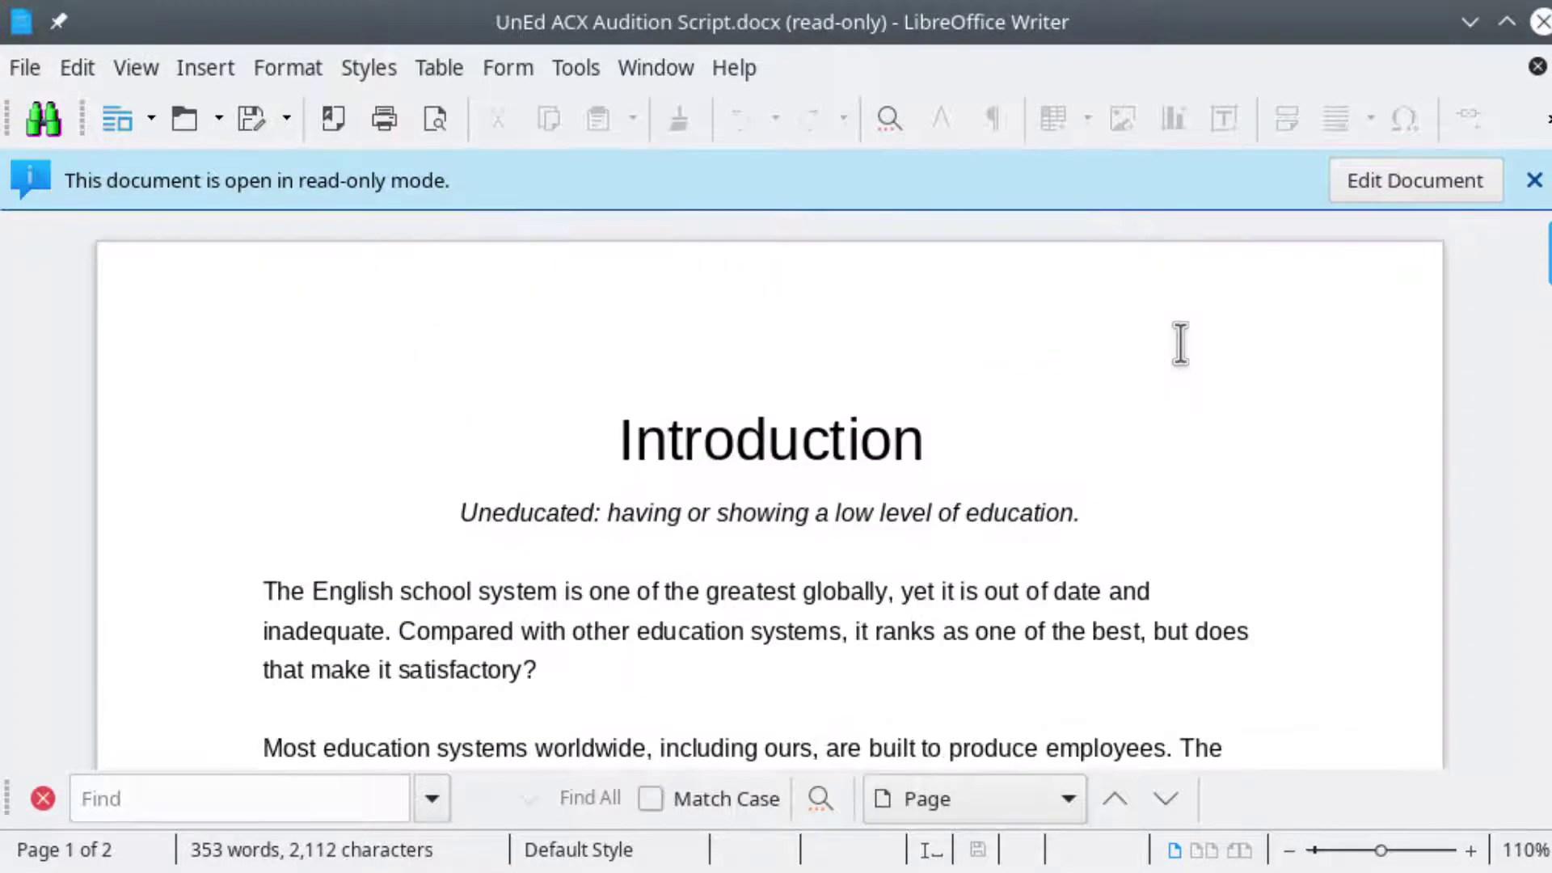
scroll(1144, 360, "down", 1)
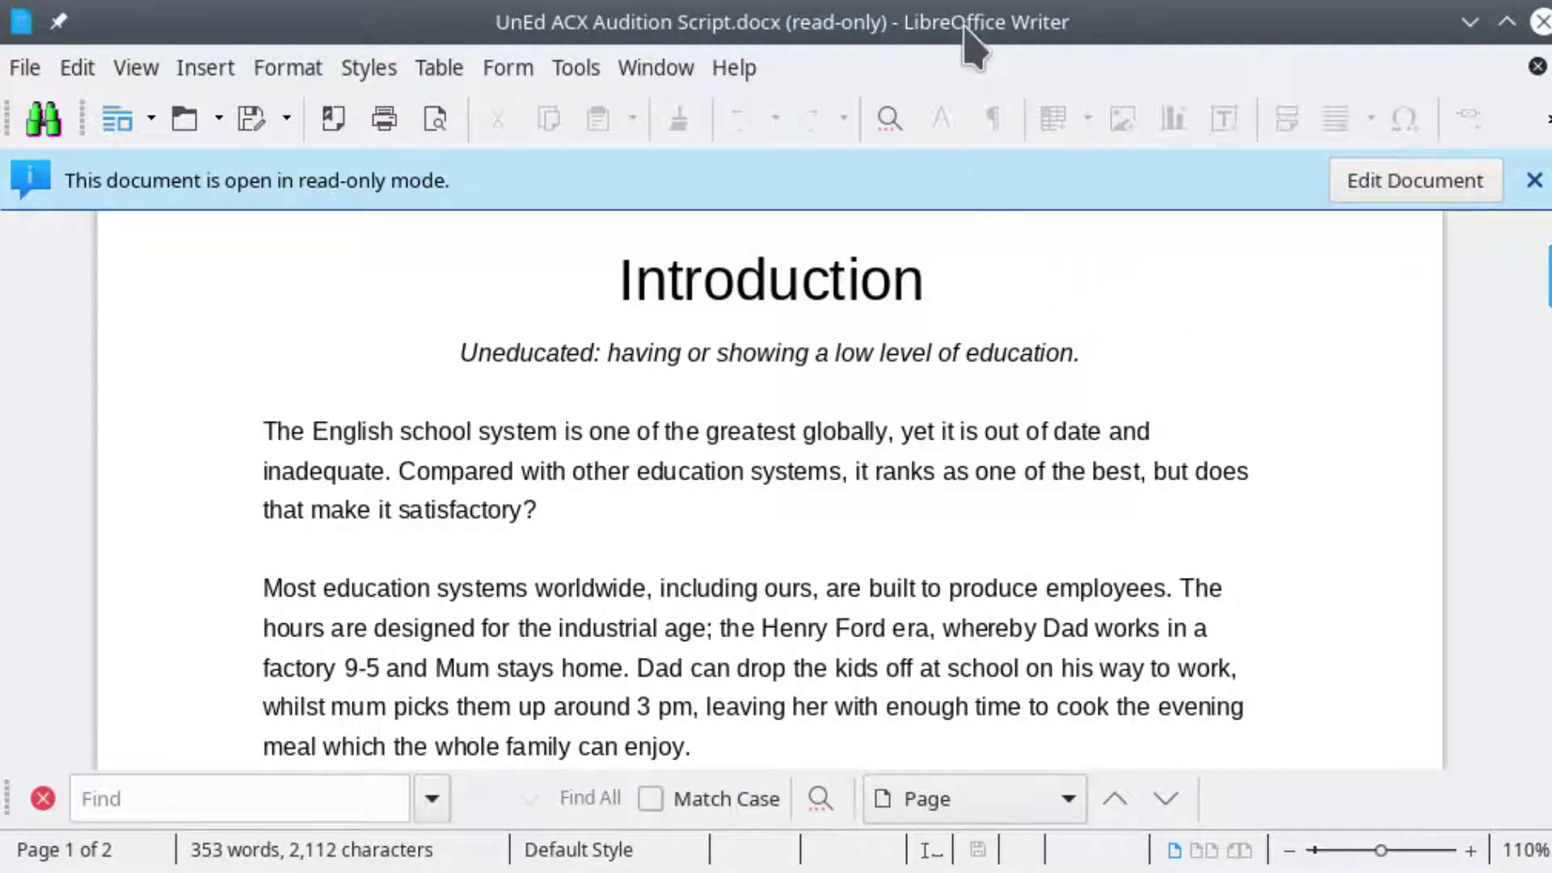
left_click_drag(962, 24, 1010, 726)
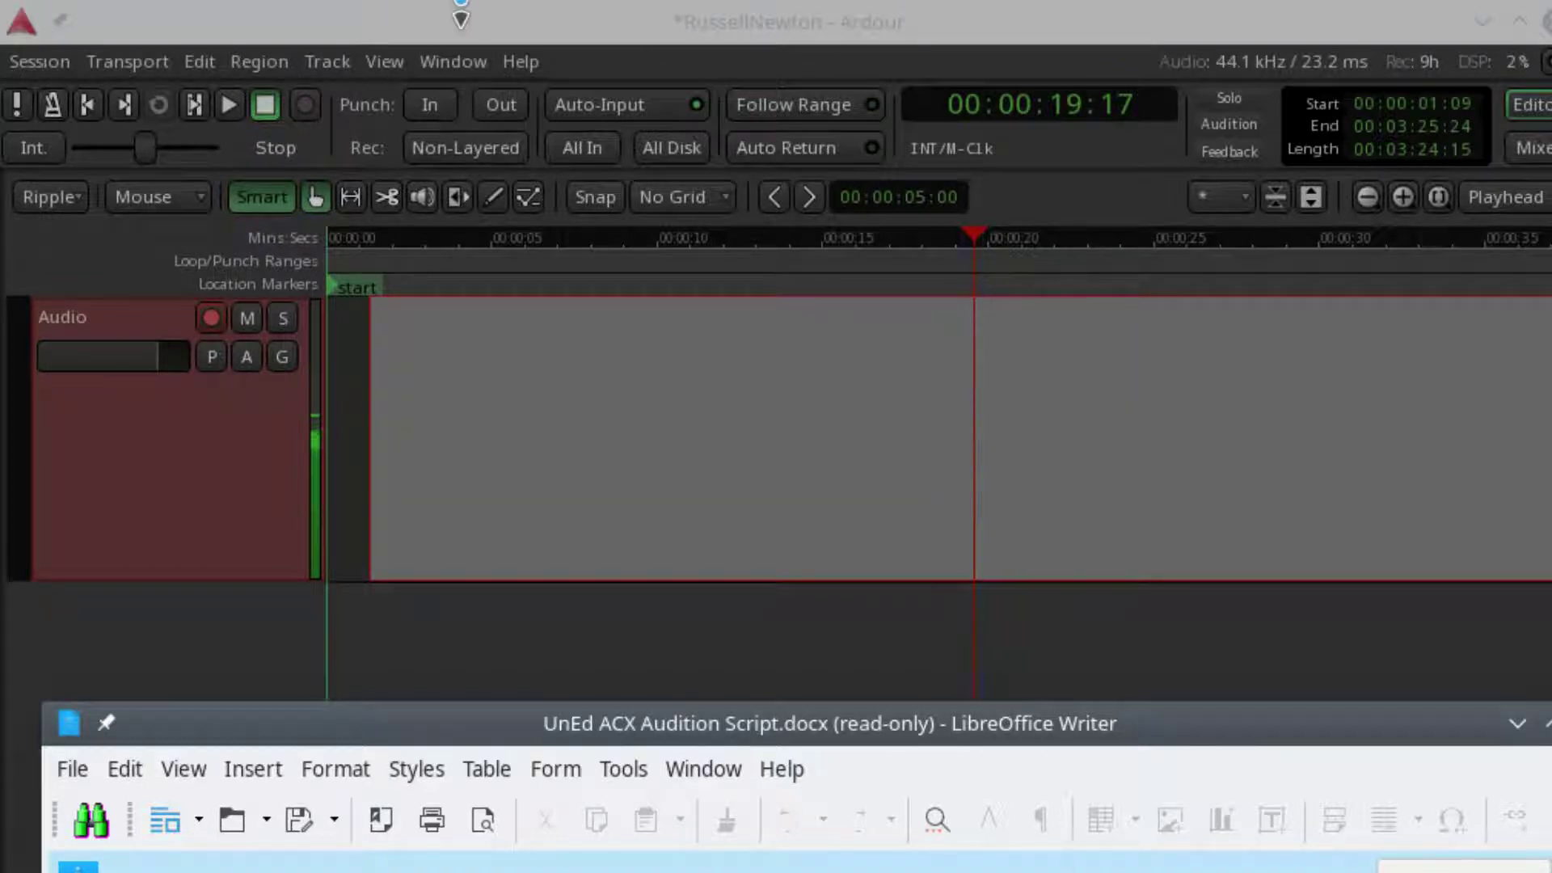
- Bring Ardour to the front and clear the Audio track's selected range
left_click(587, 33)
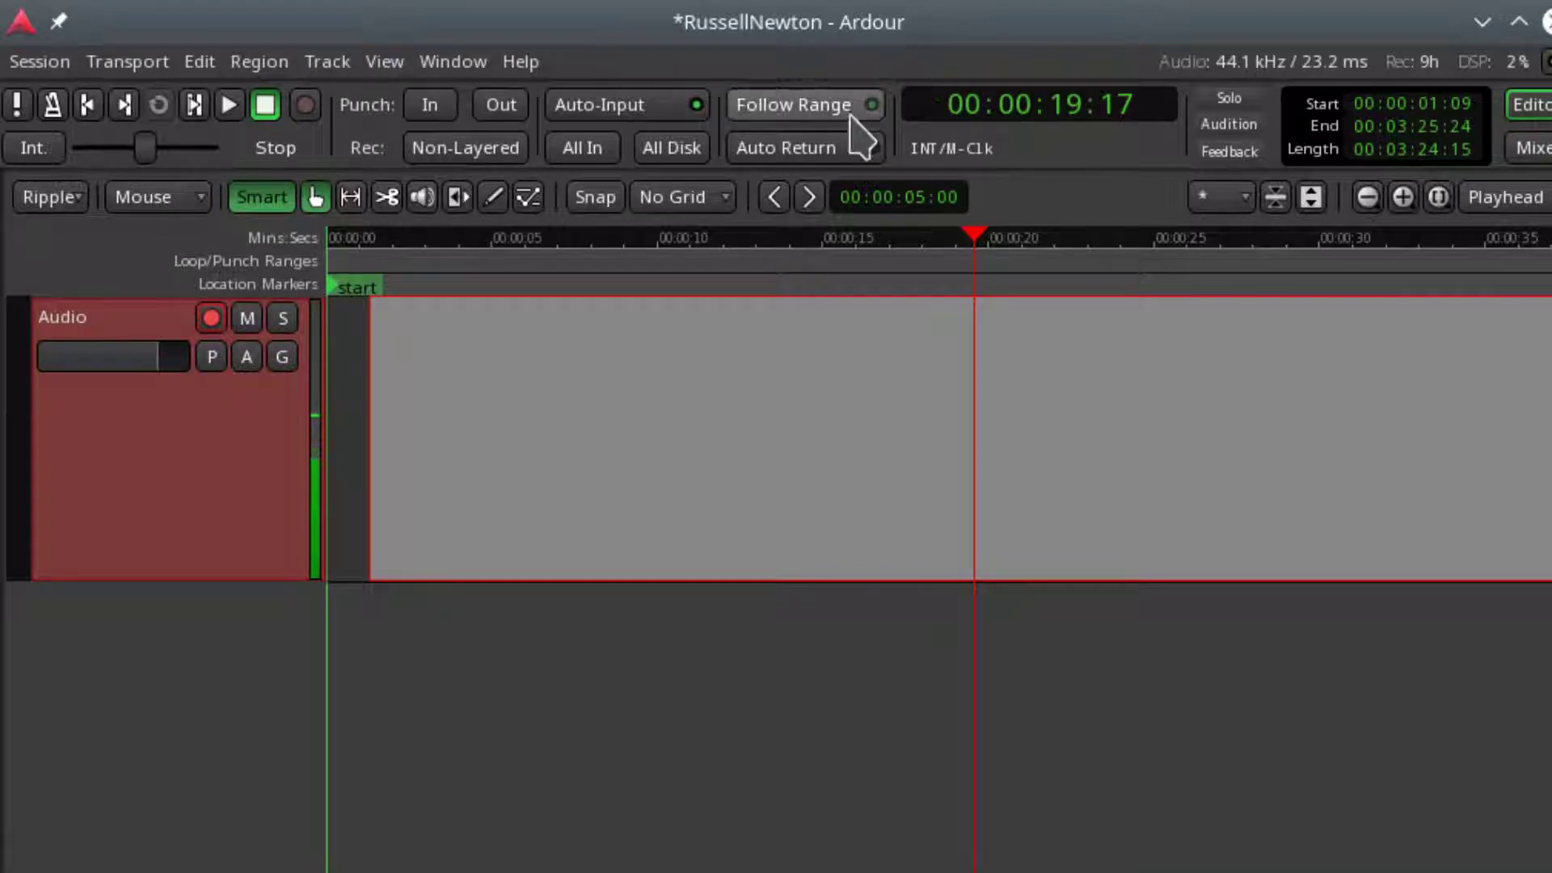
left_click(362, 756)
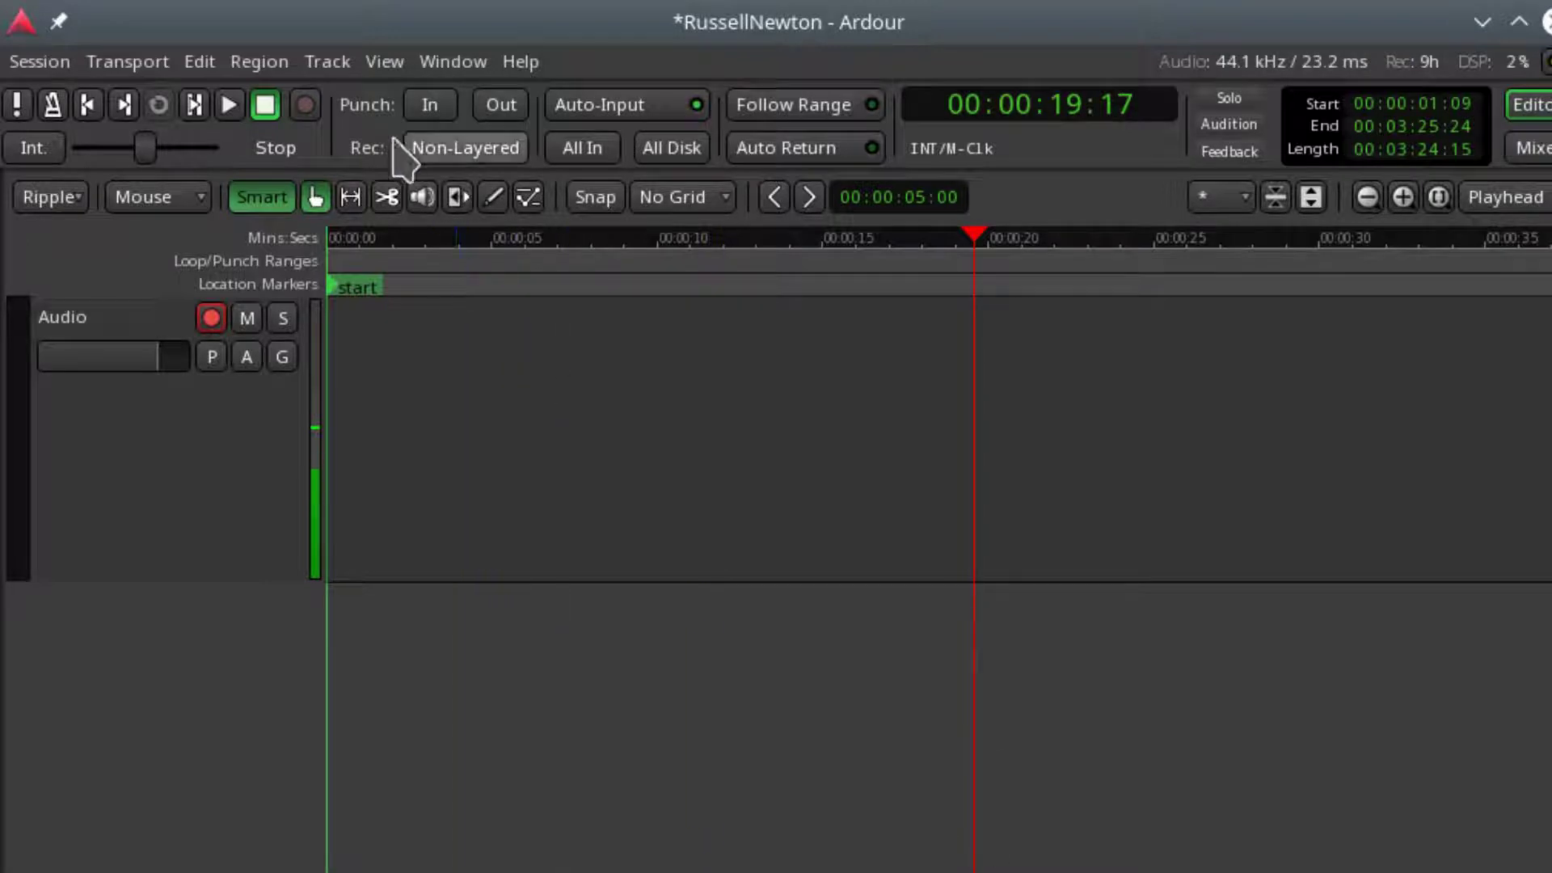
- Record a brief take, then stop and delete the resulting Audio-69.1 region
left_click(305, 105)
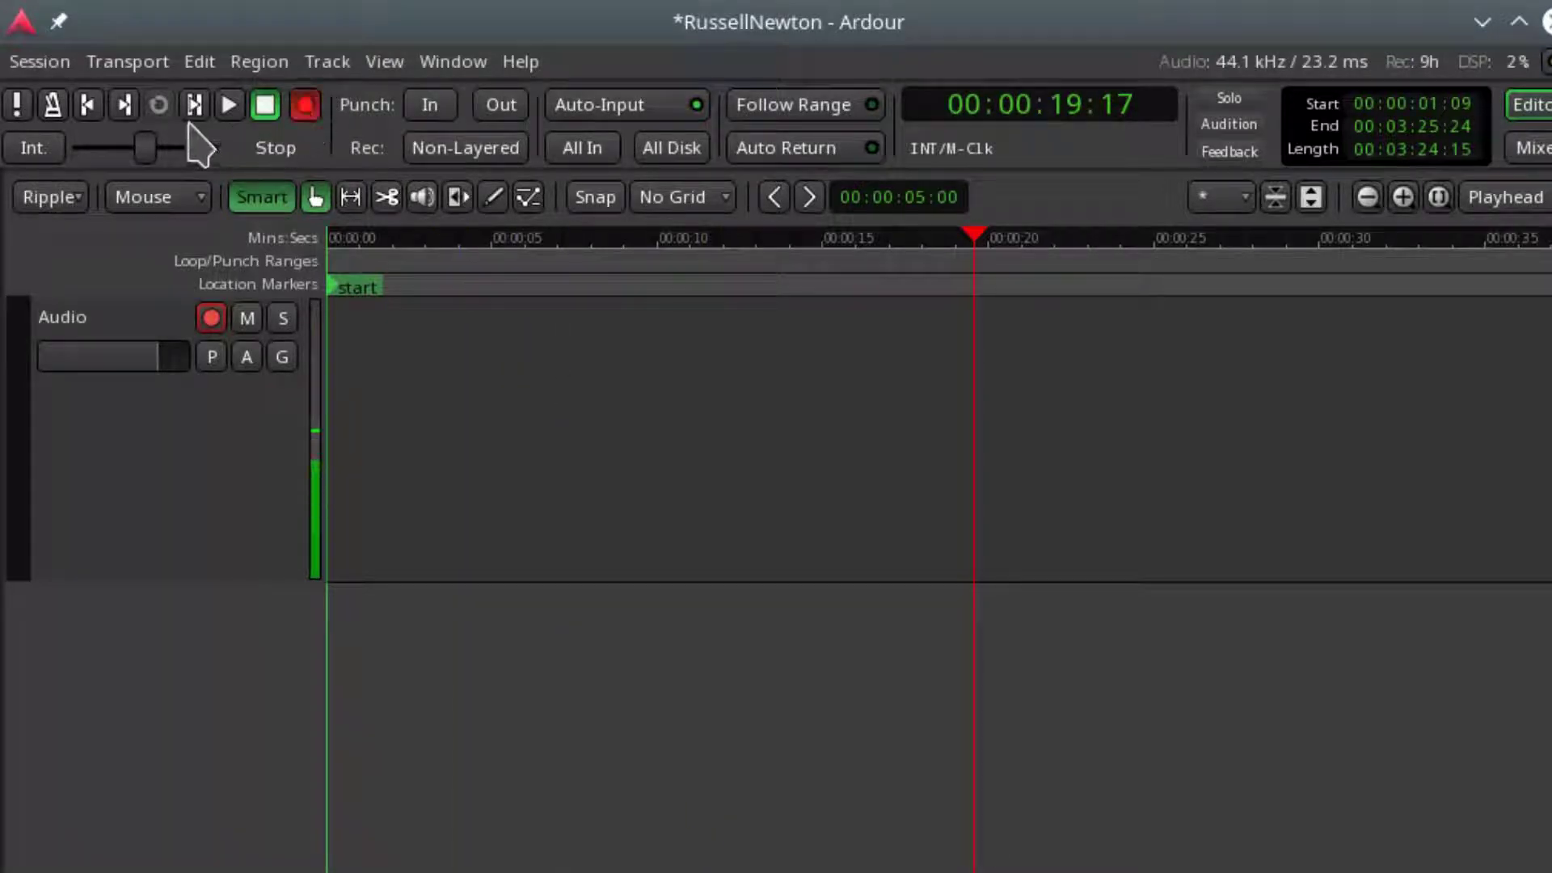
left_click(230, 103)
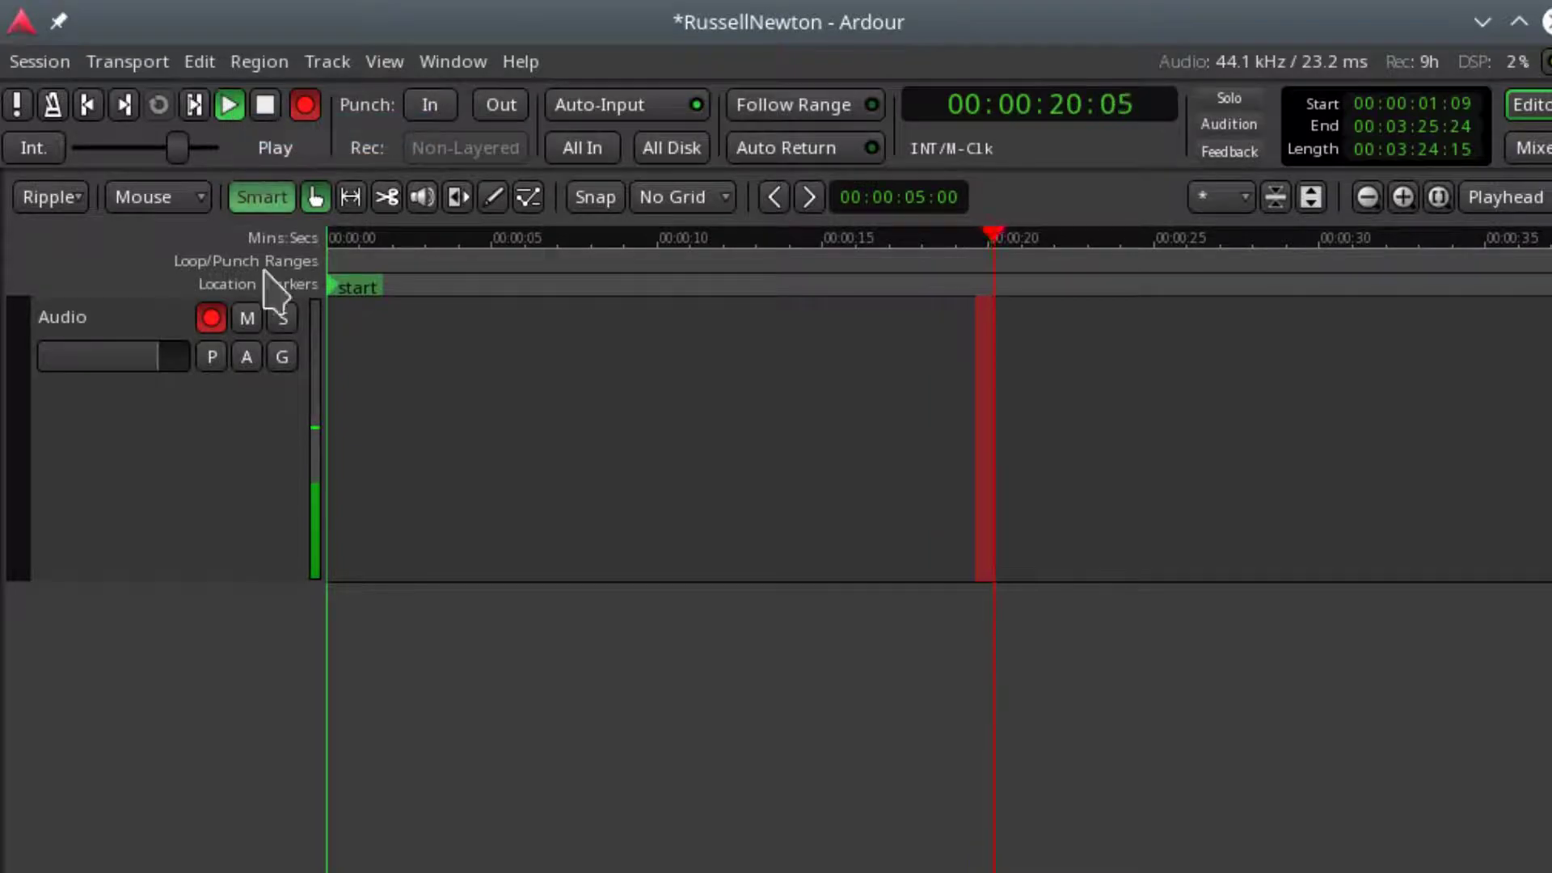
key("alt+Tab")
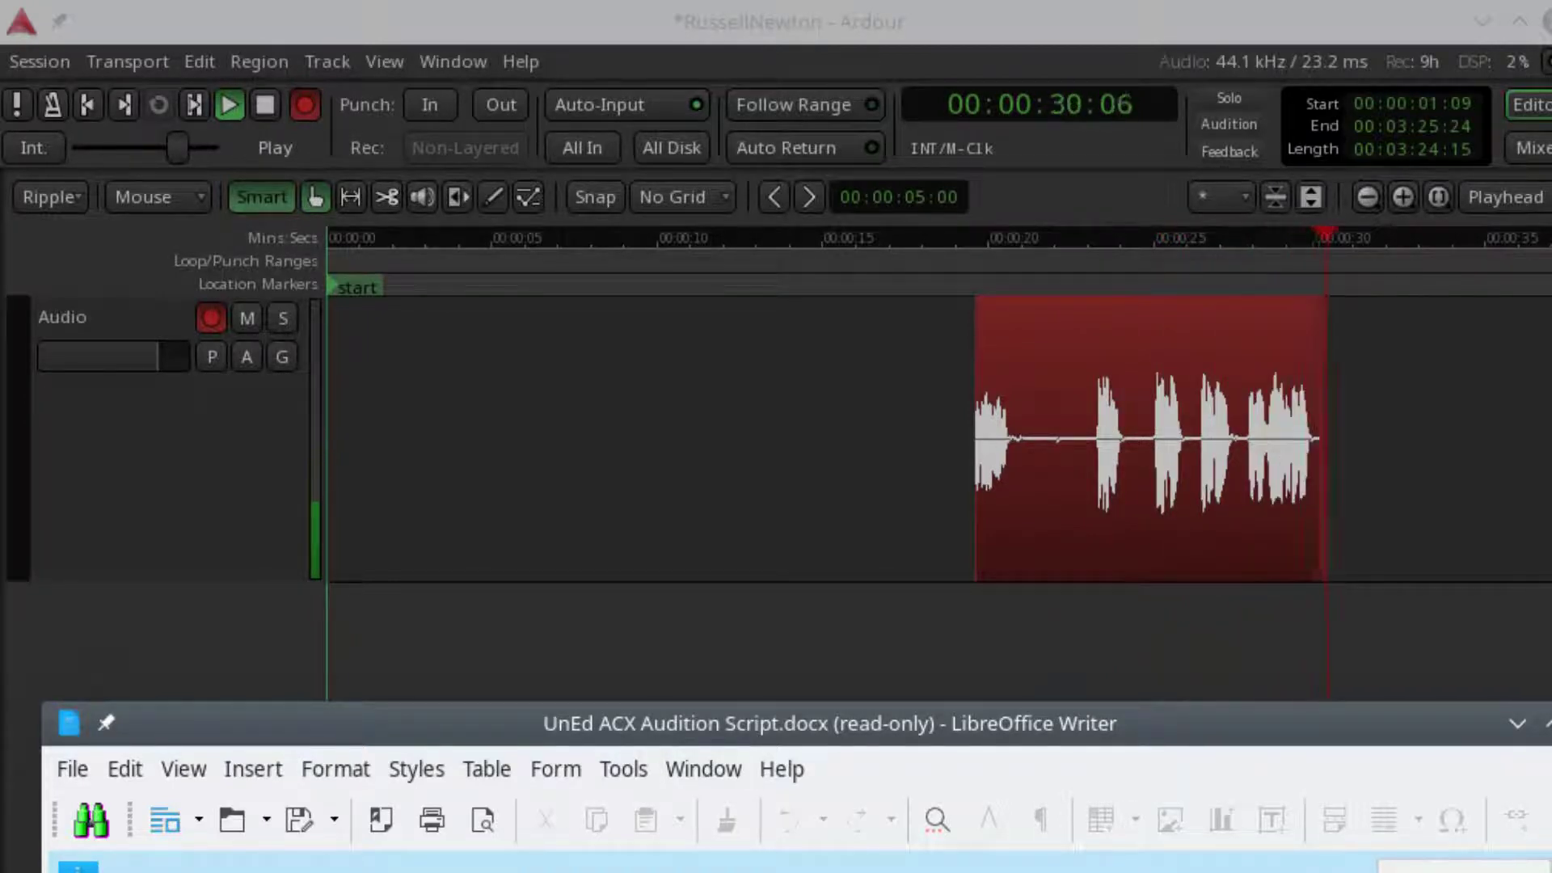
left_click(265, 106)
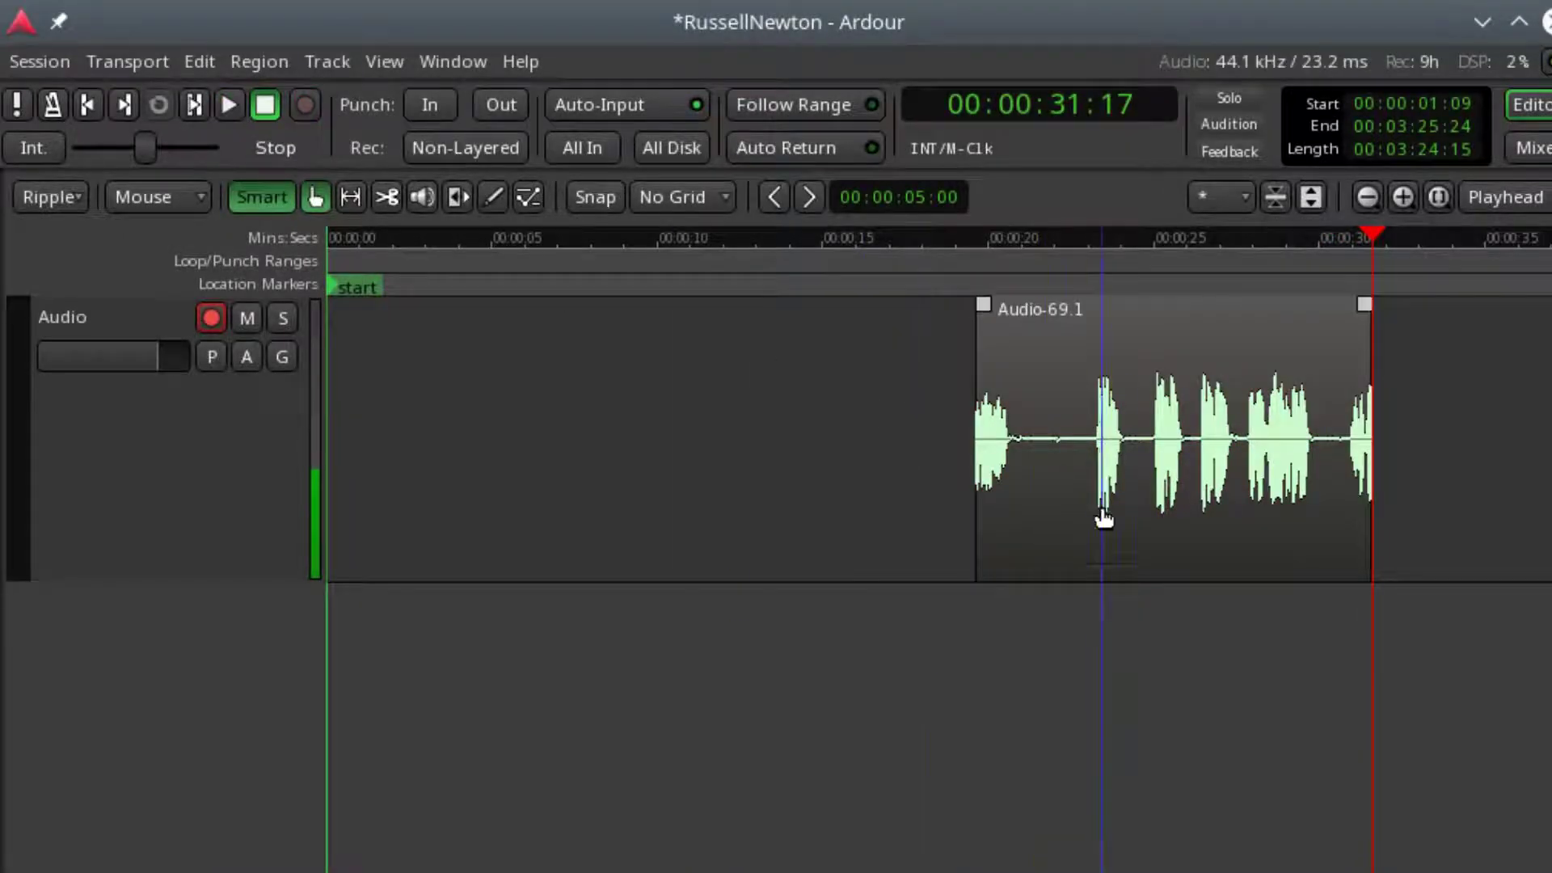
left_click(1085, 525)
key("Delete")
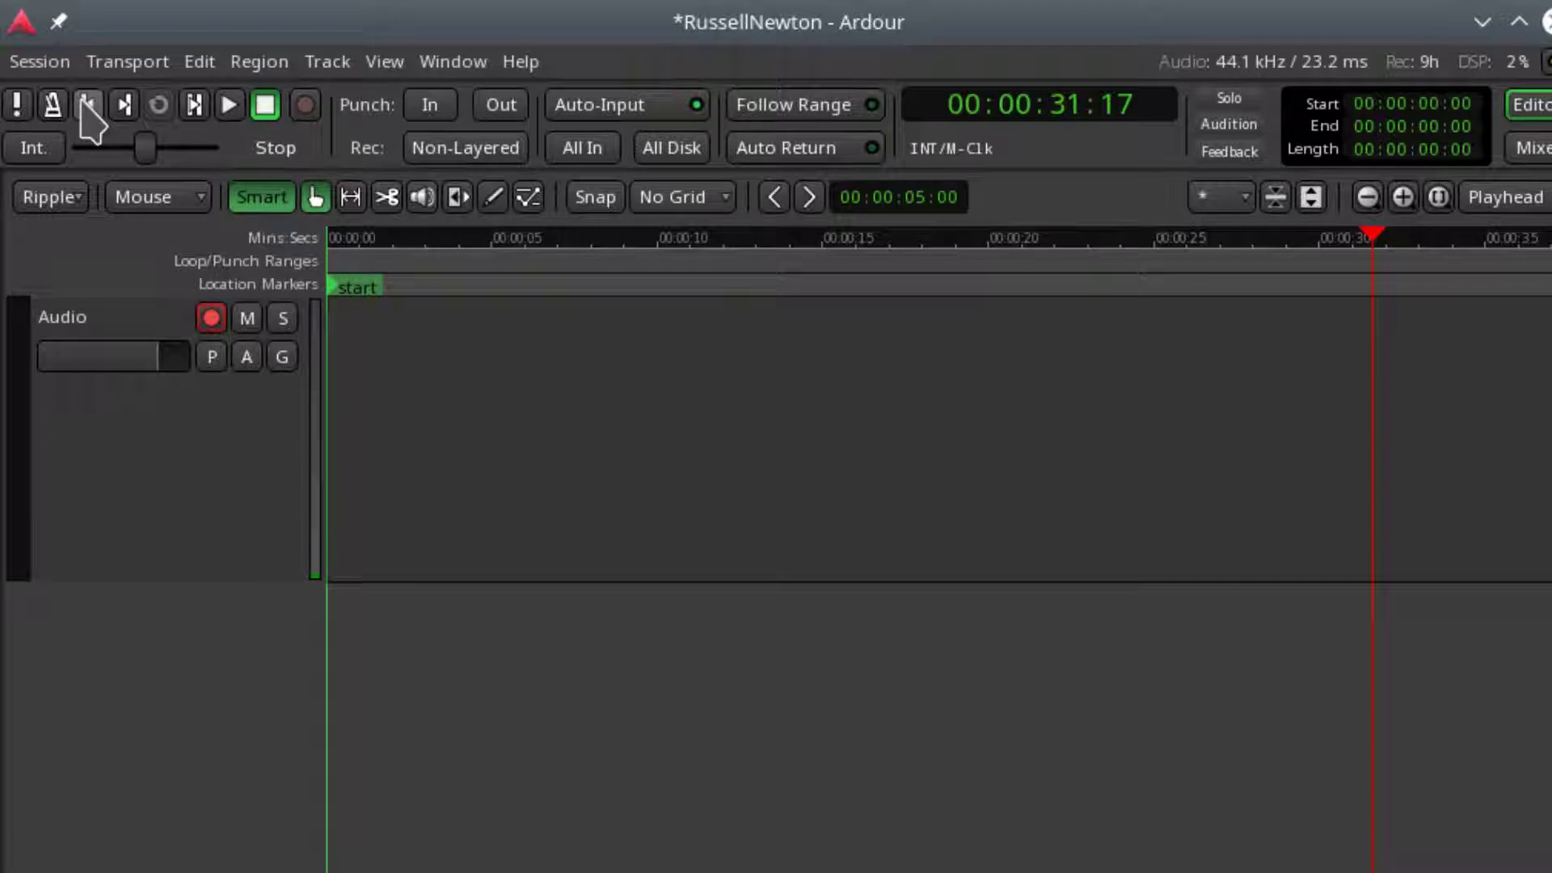
- Restart recording from the session start and bring up the script to read the narration
left_click(88, 105)
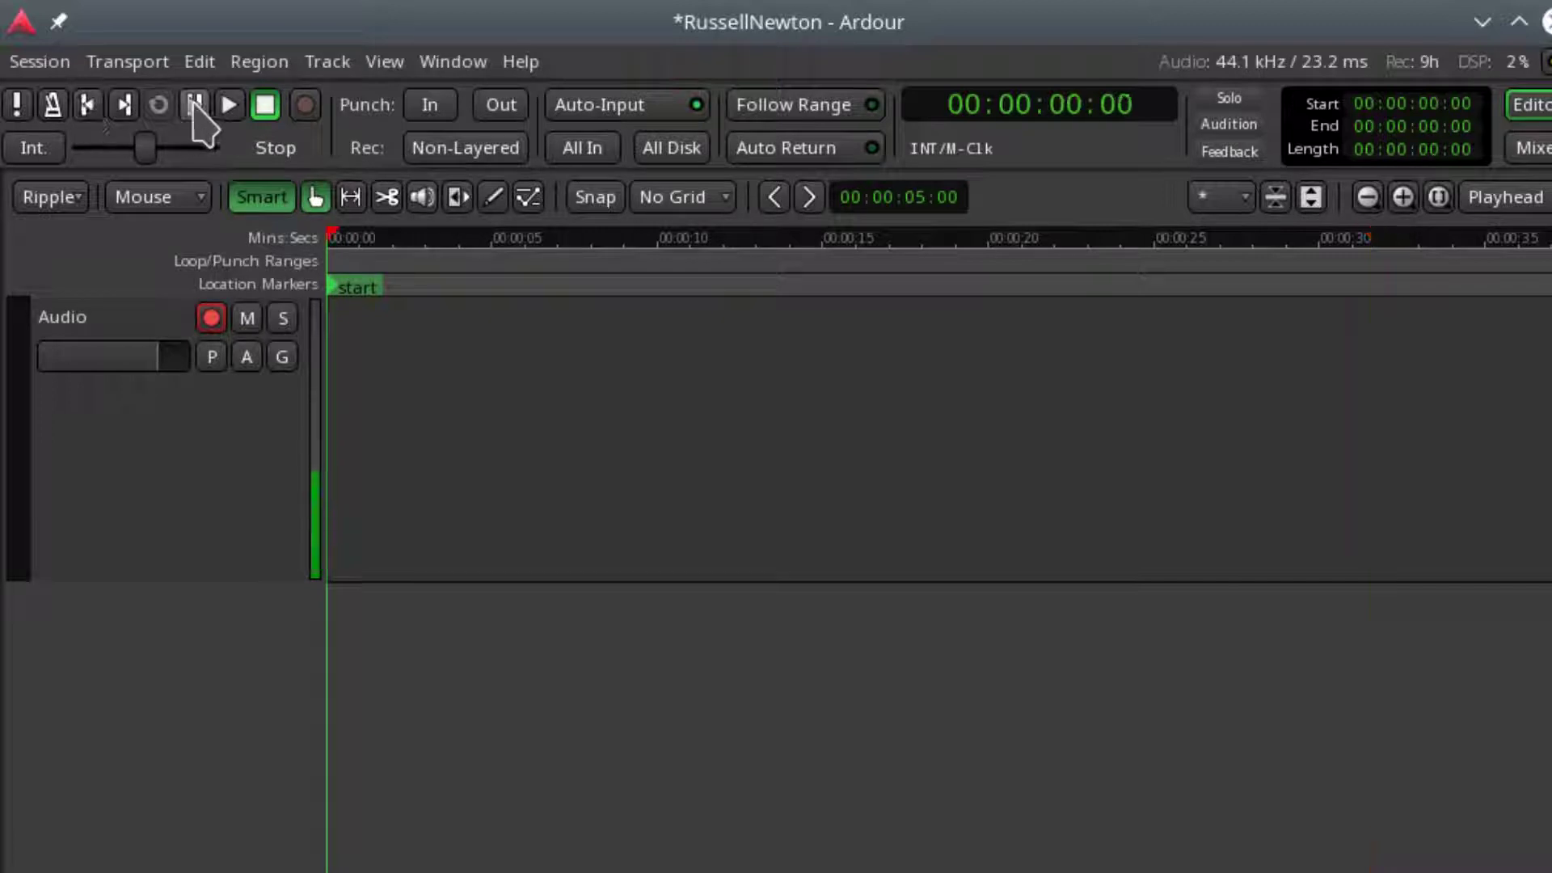
left_click(304, 105)
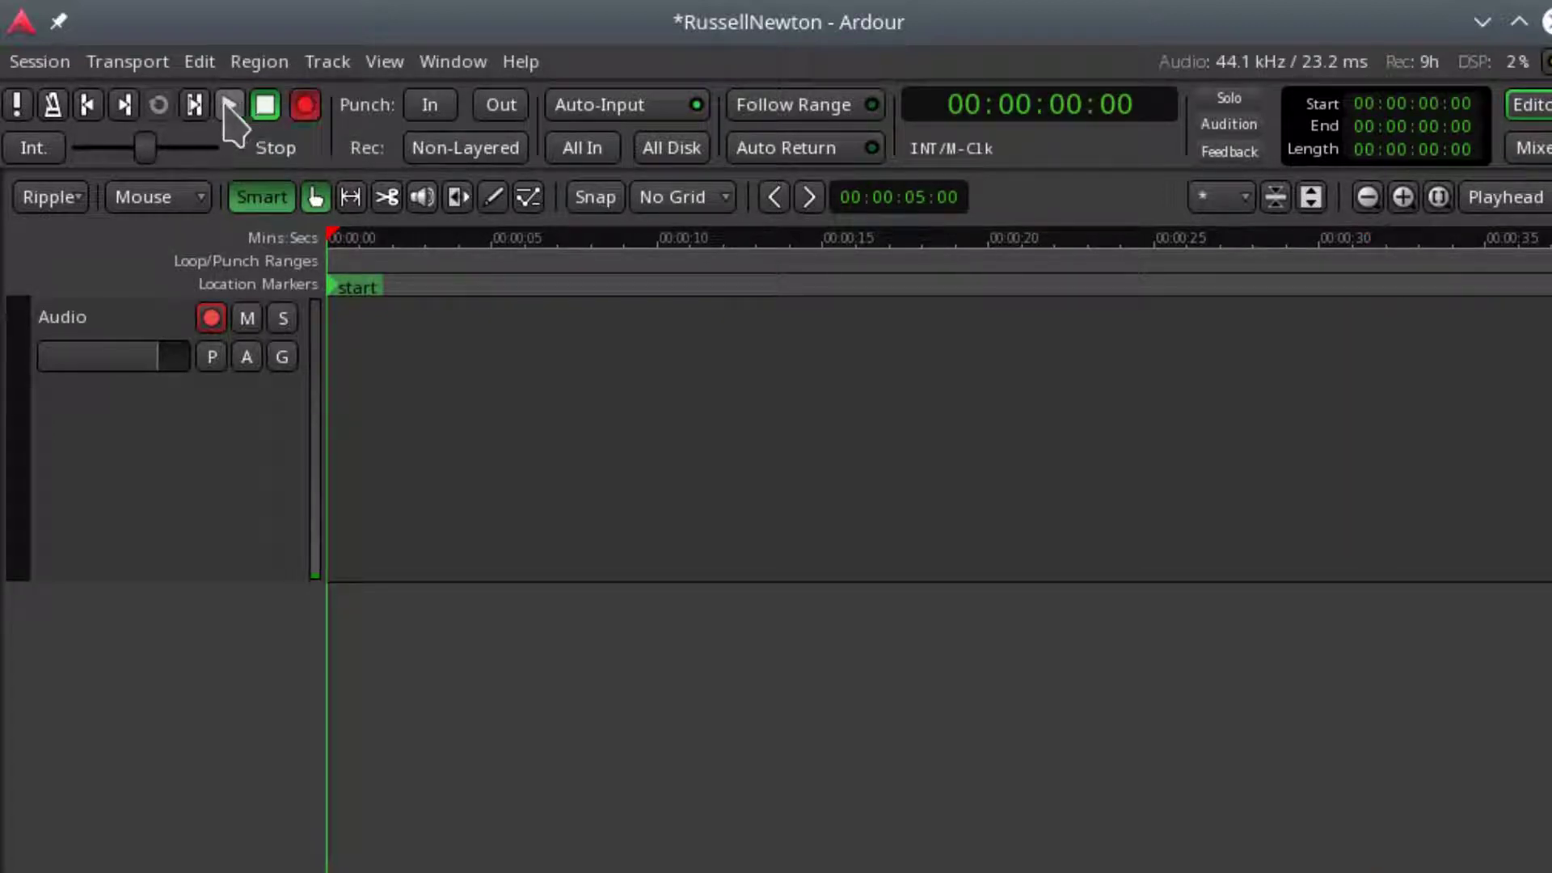
left_click(229, 106)
key("alt+Tab")
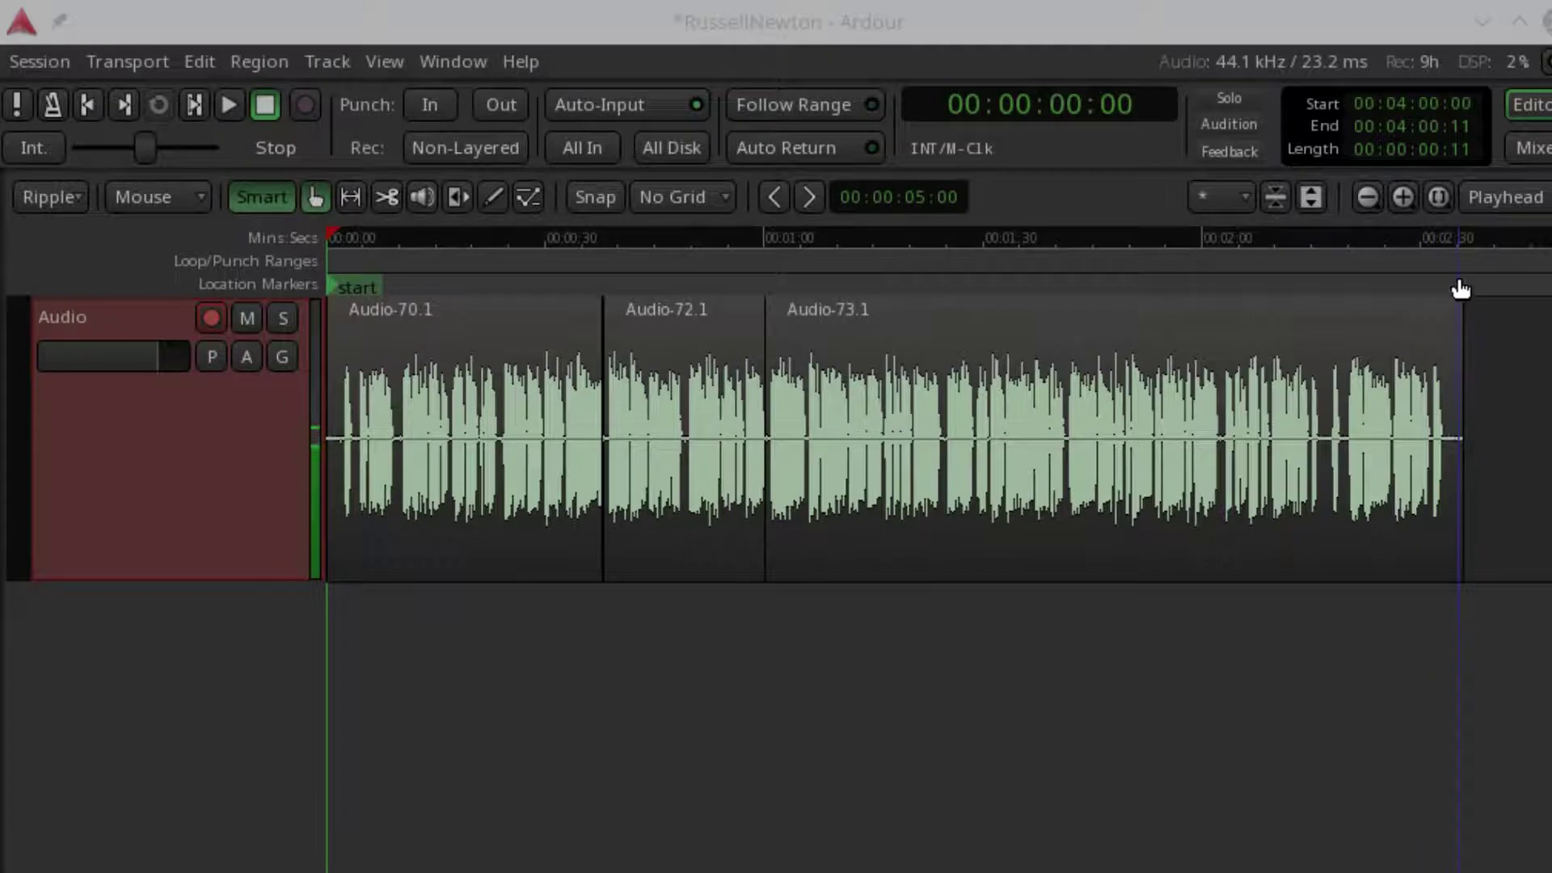
- Place the playhead at 00:02:34:26, at the end of the last narration take
left_click(1457, 250)
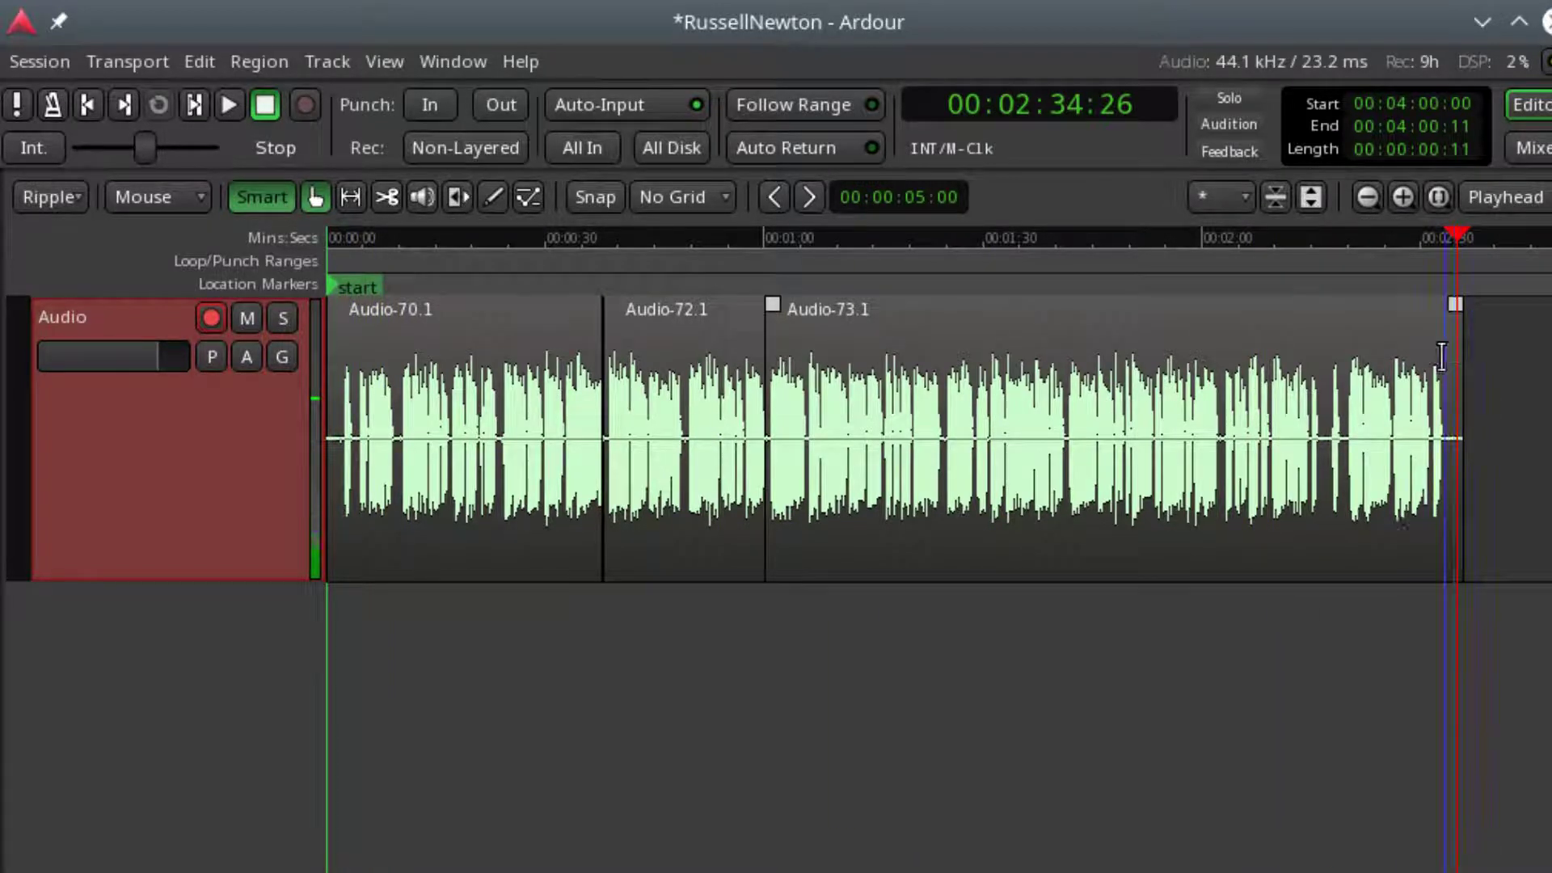
- Select the narration from 00:00:02:03 to 00:02:33:24 and choose Export Range for it
left_click_drag(1447, 353, 325, 392)
right_click(621, 539)
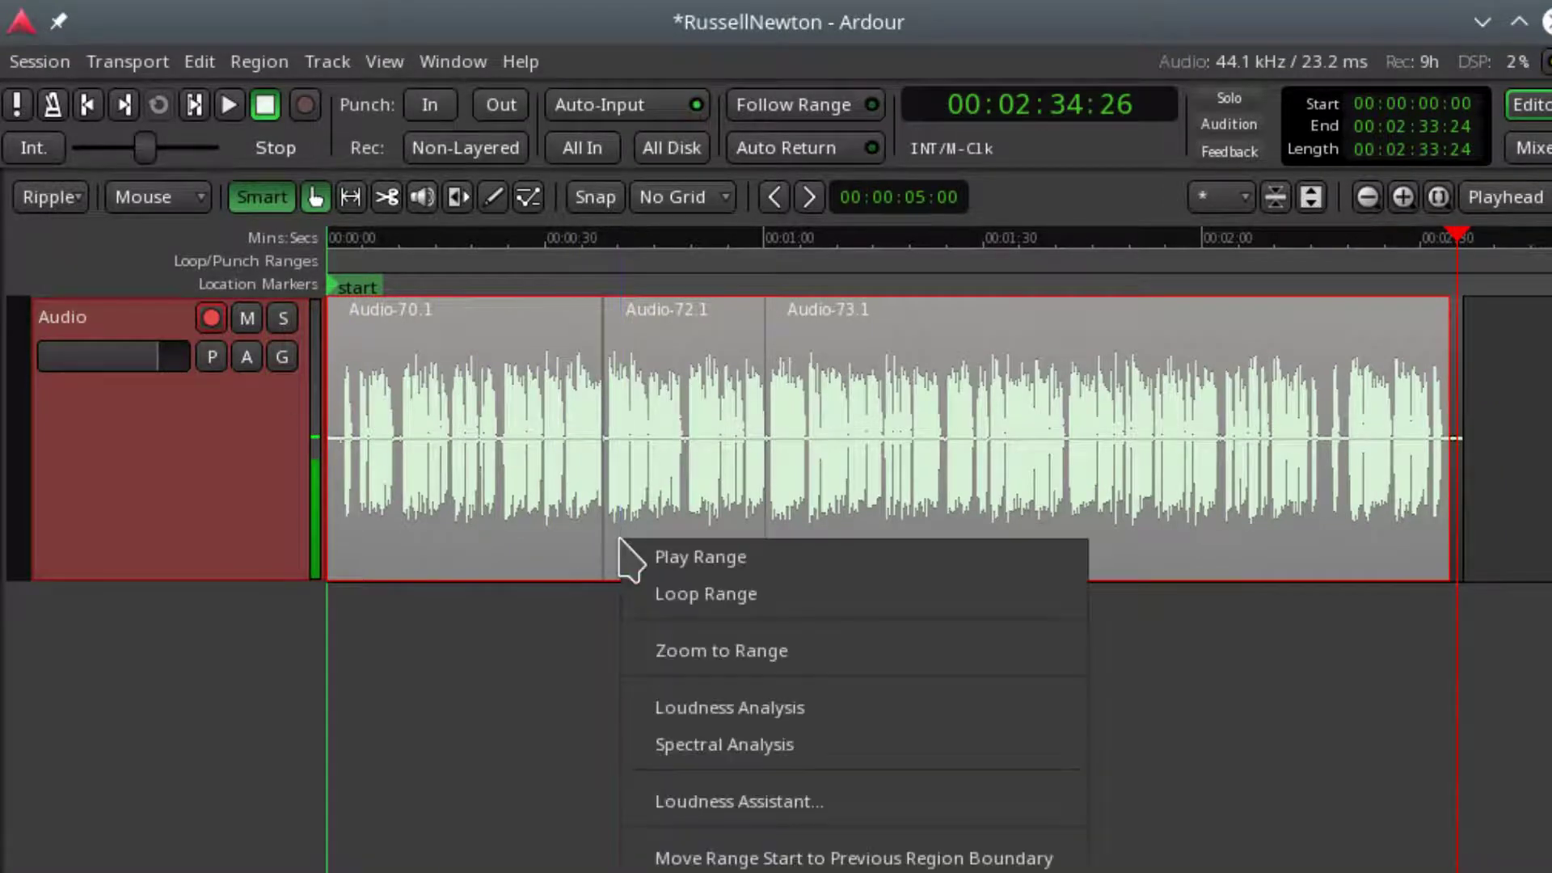
left_click(1326, 797)
left_click_drag(346, 388, 363, 381)
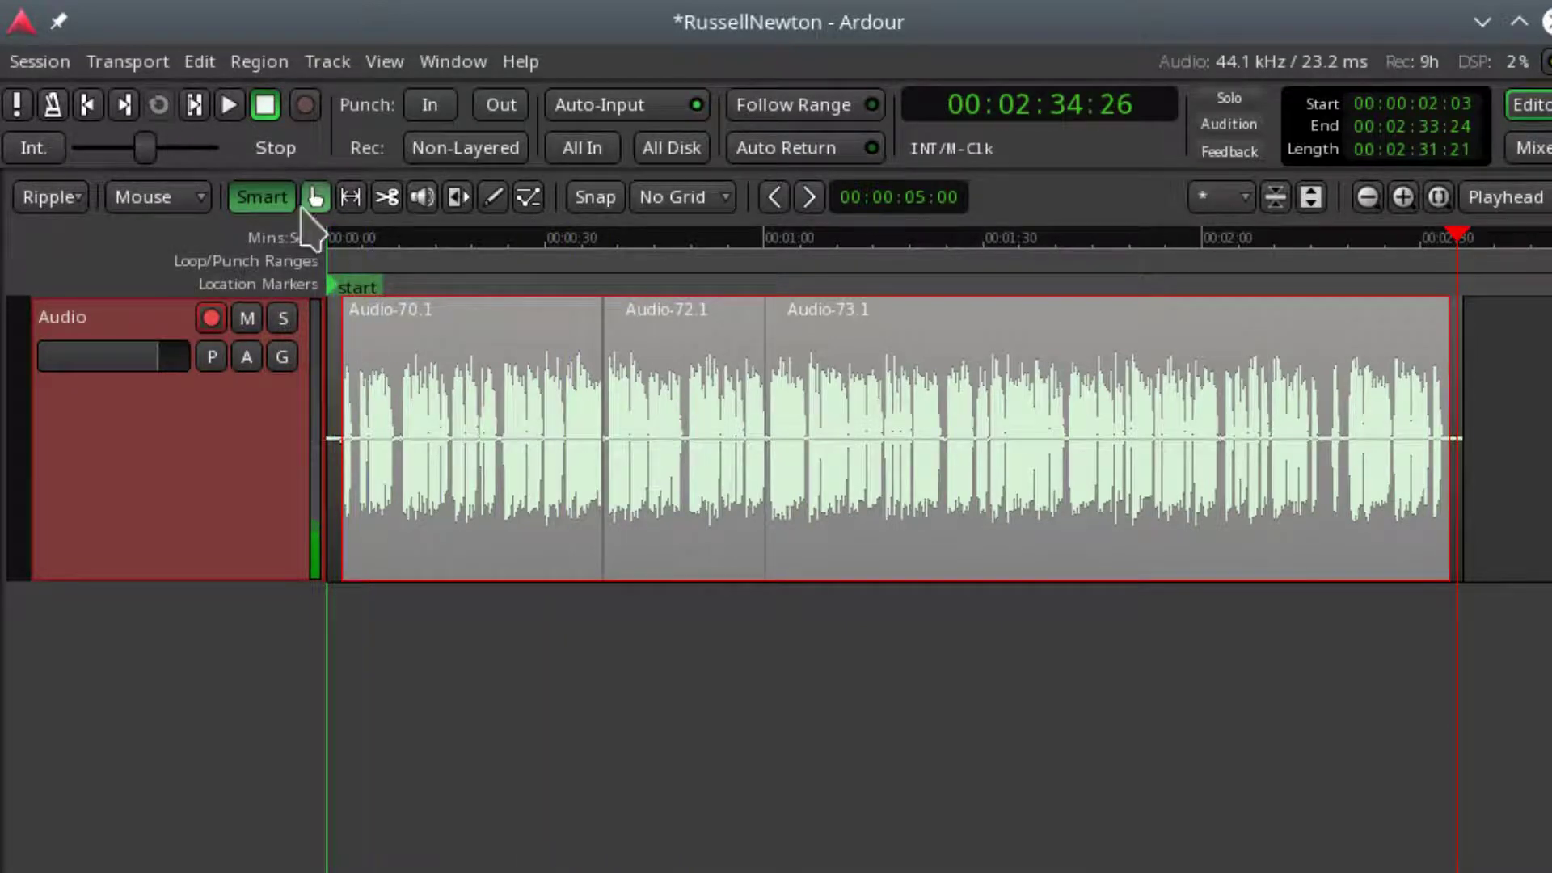
right_click(716, 575)
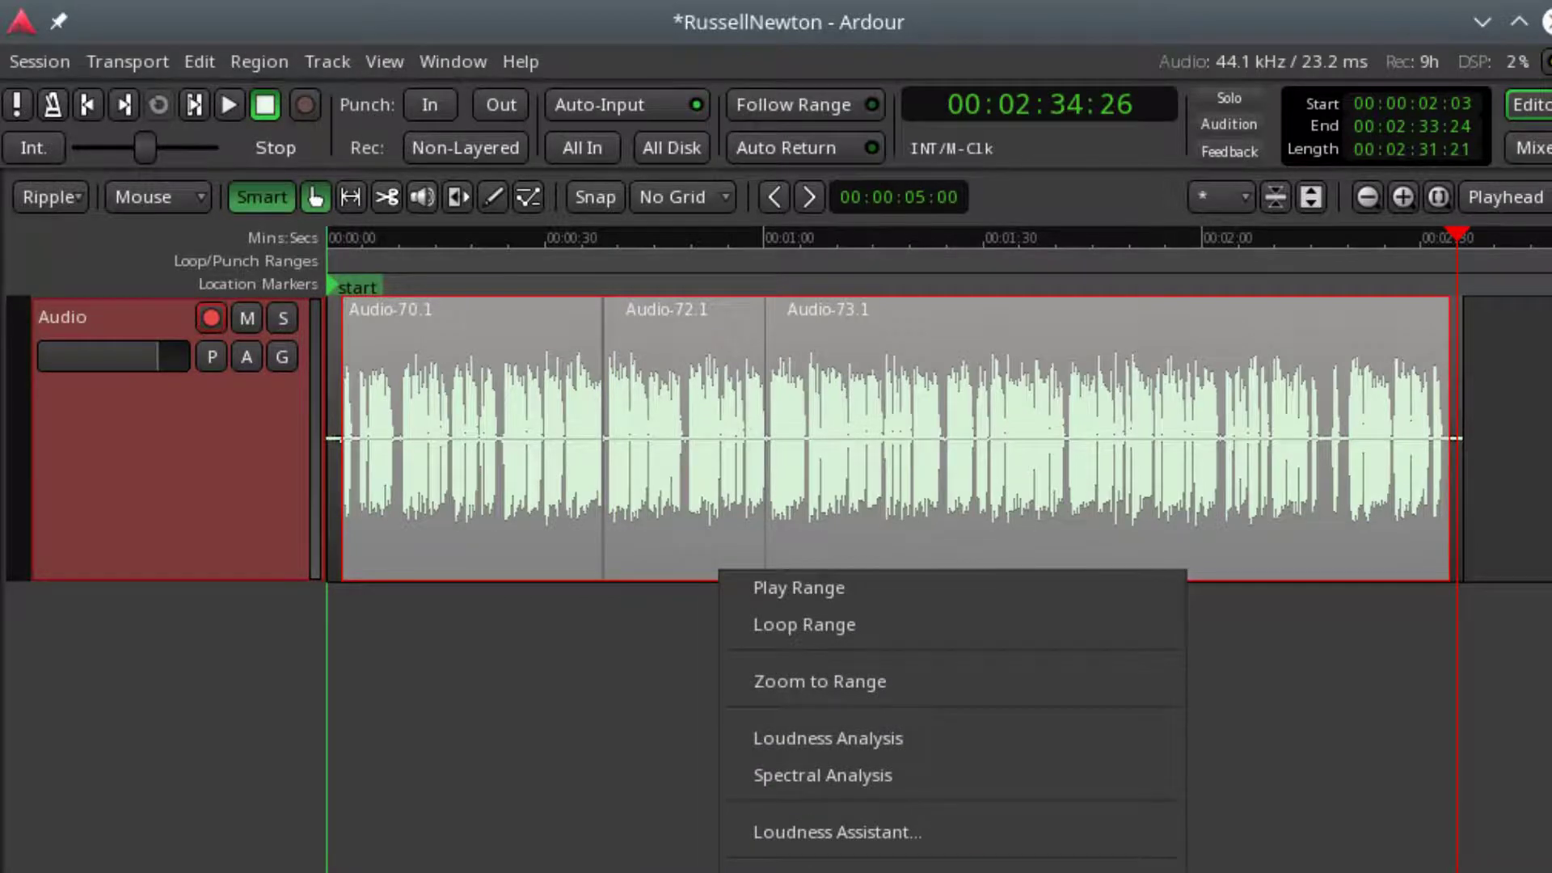
left_click(824, 867)
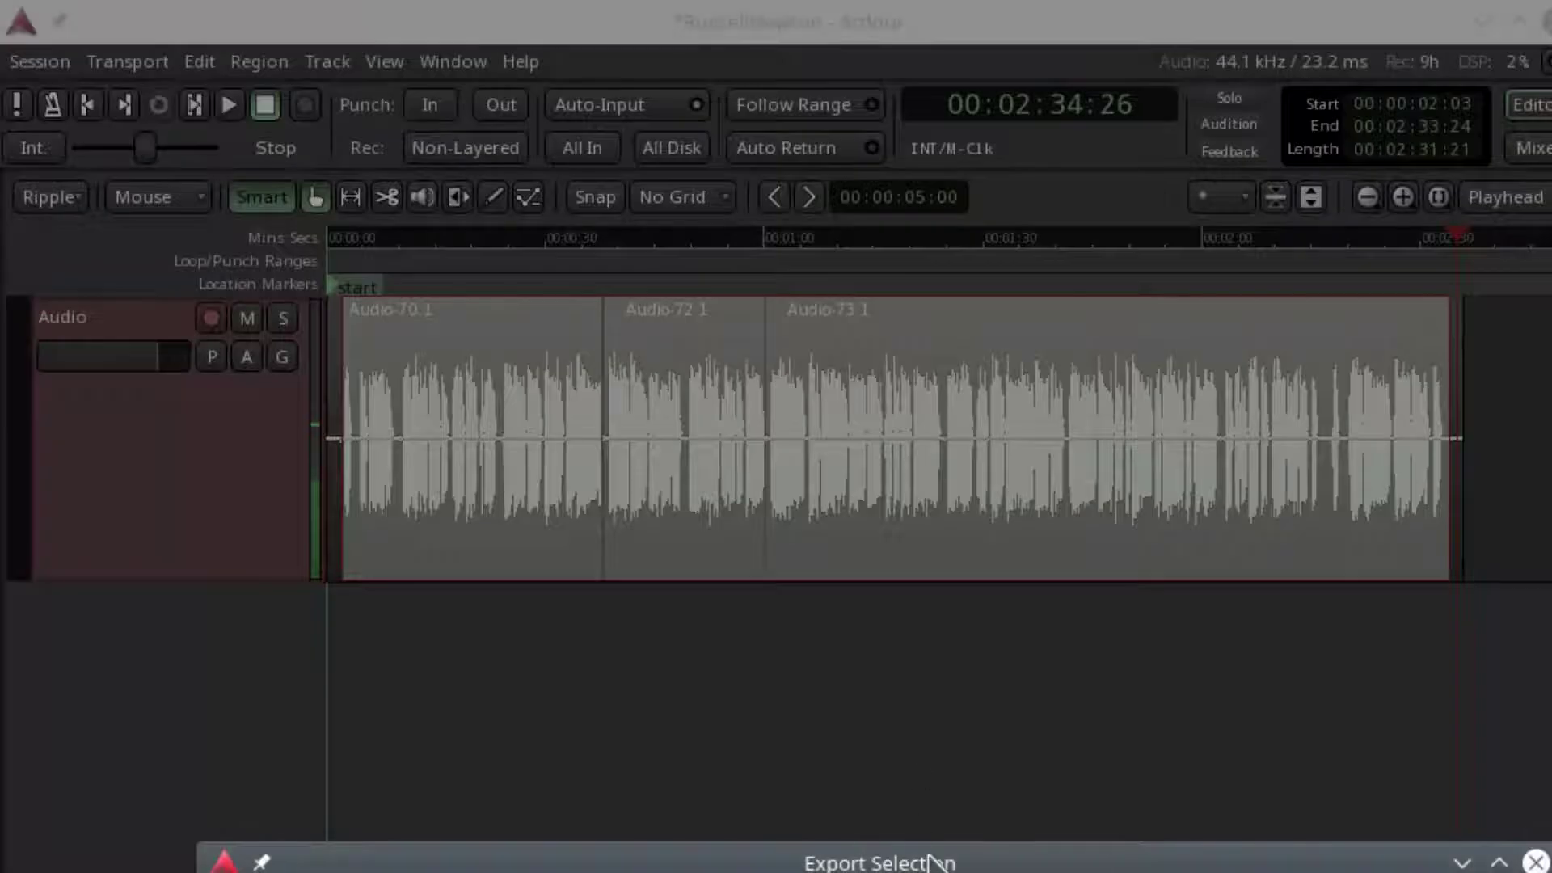
- Change the MP3 export label from ThatIsLife to 'UnEducated' and export the selection to the wavs folder
left_click_drag(931, 866, 821, 201)
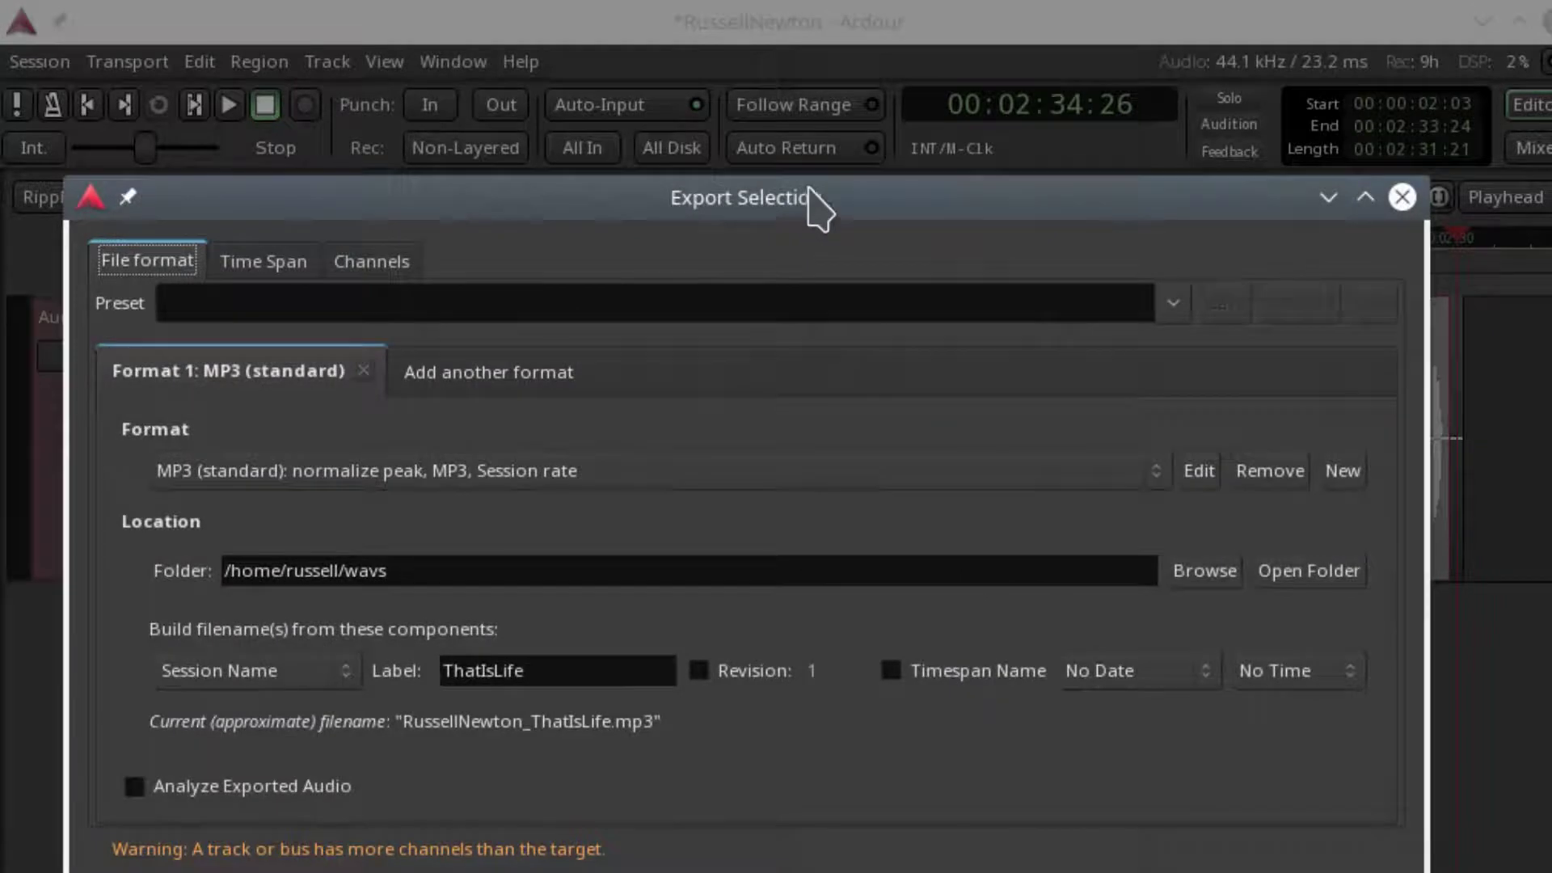
left_click(453, 571)
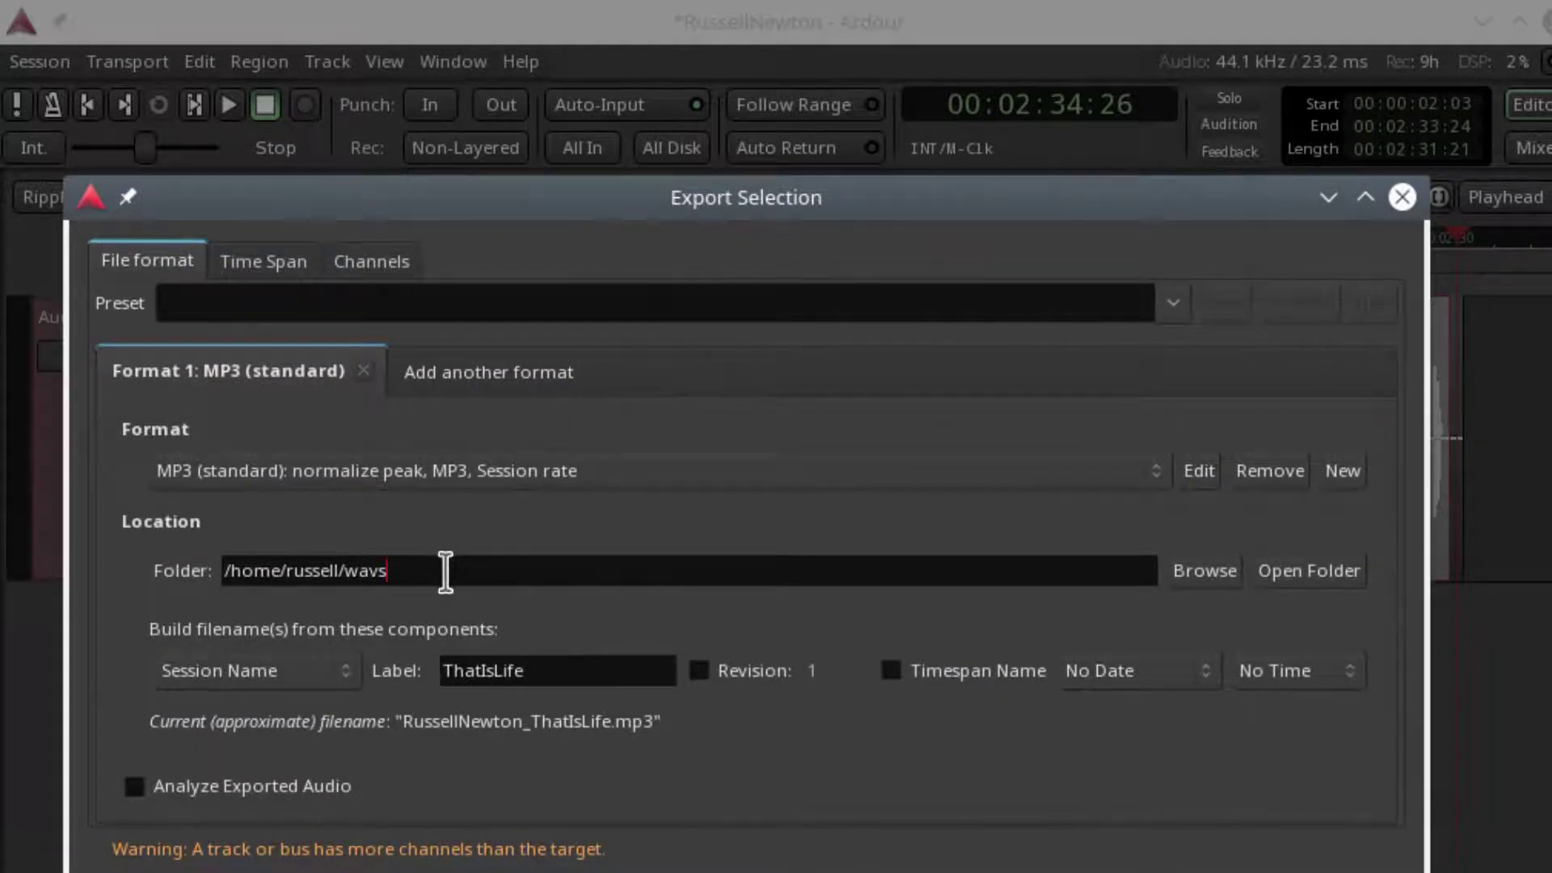
double_click(535, 670)
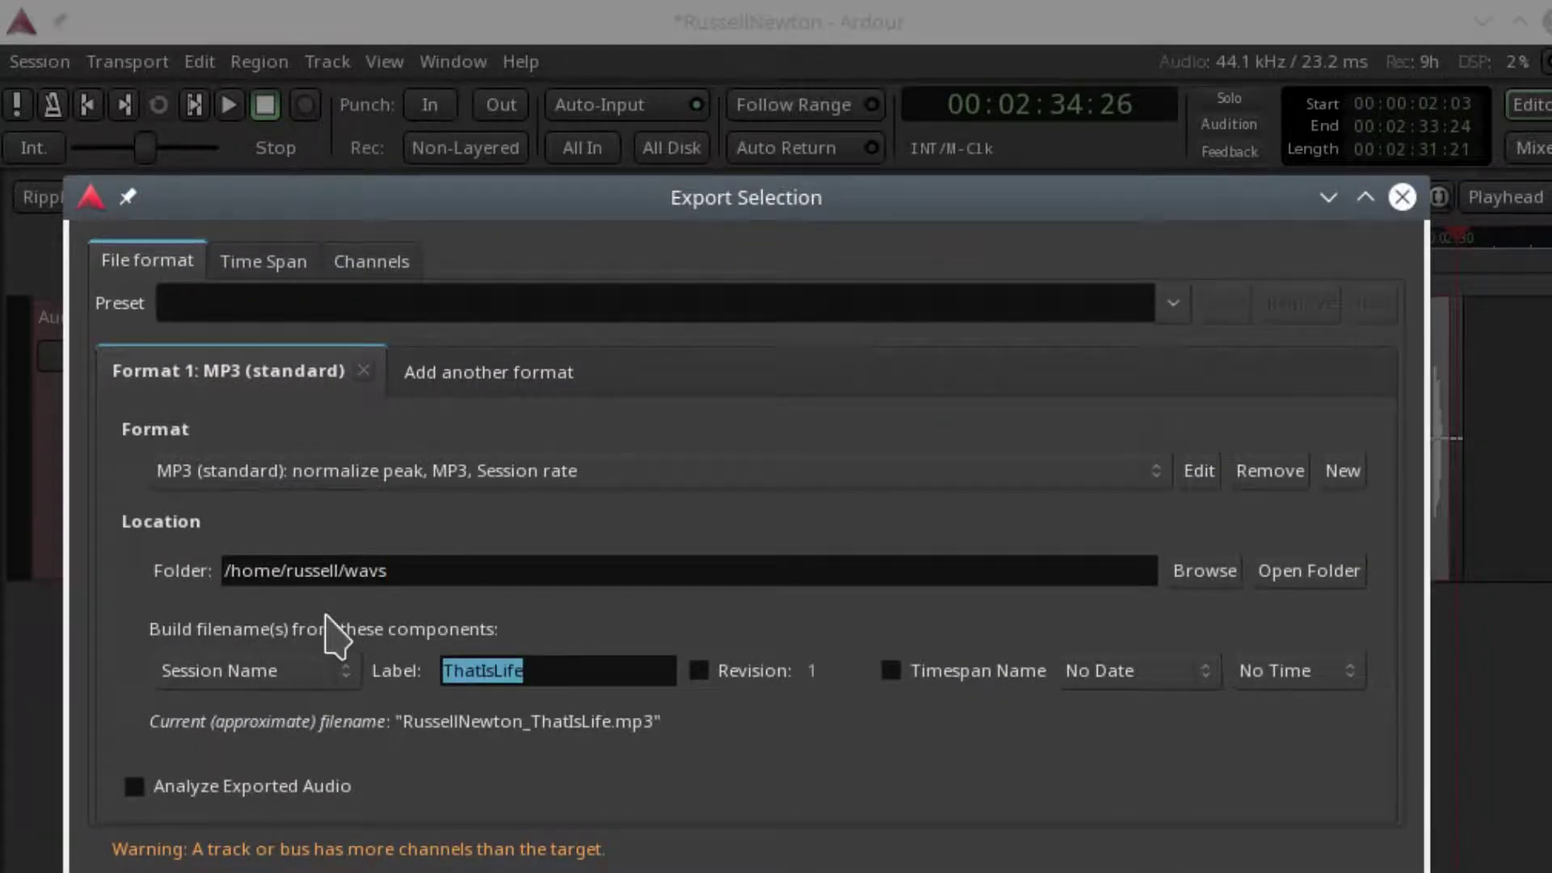
type("Unedu")
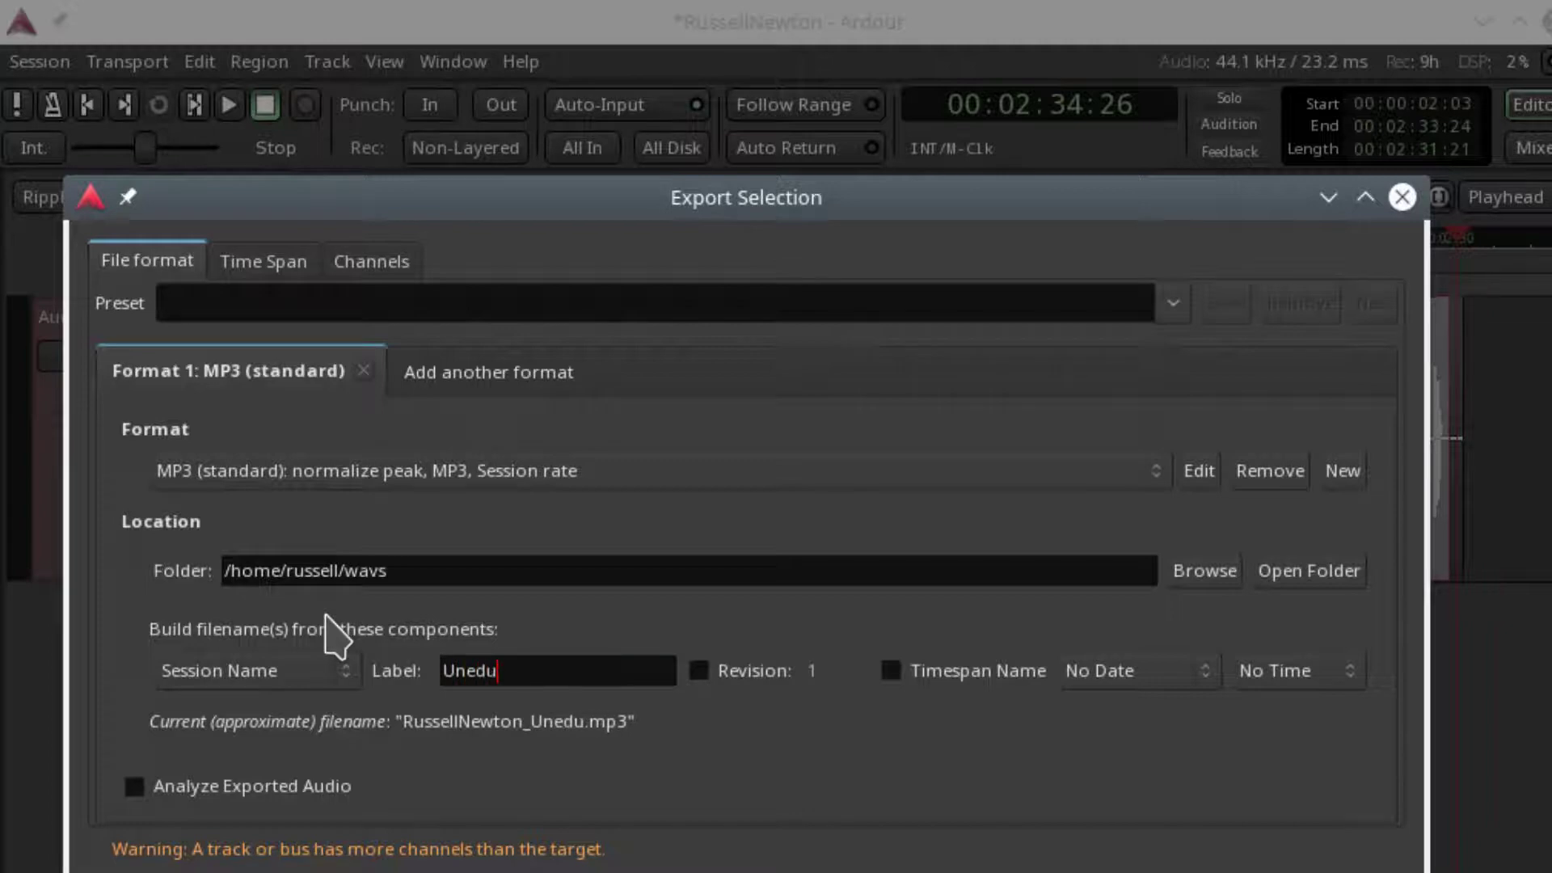
type("cated")
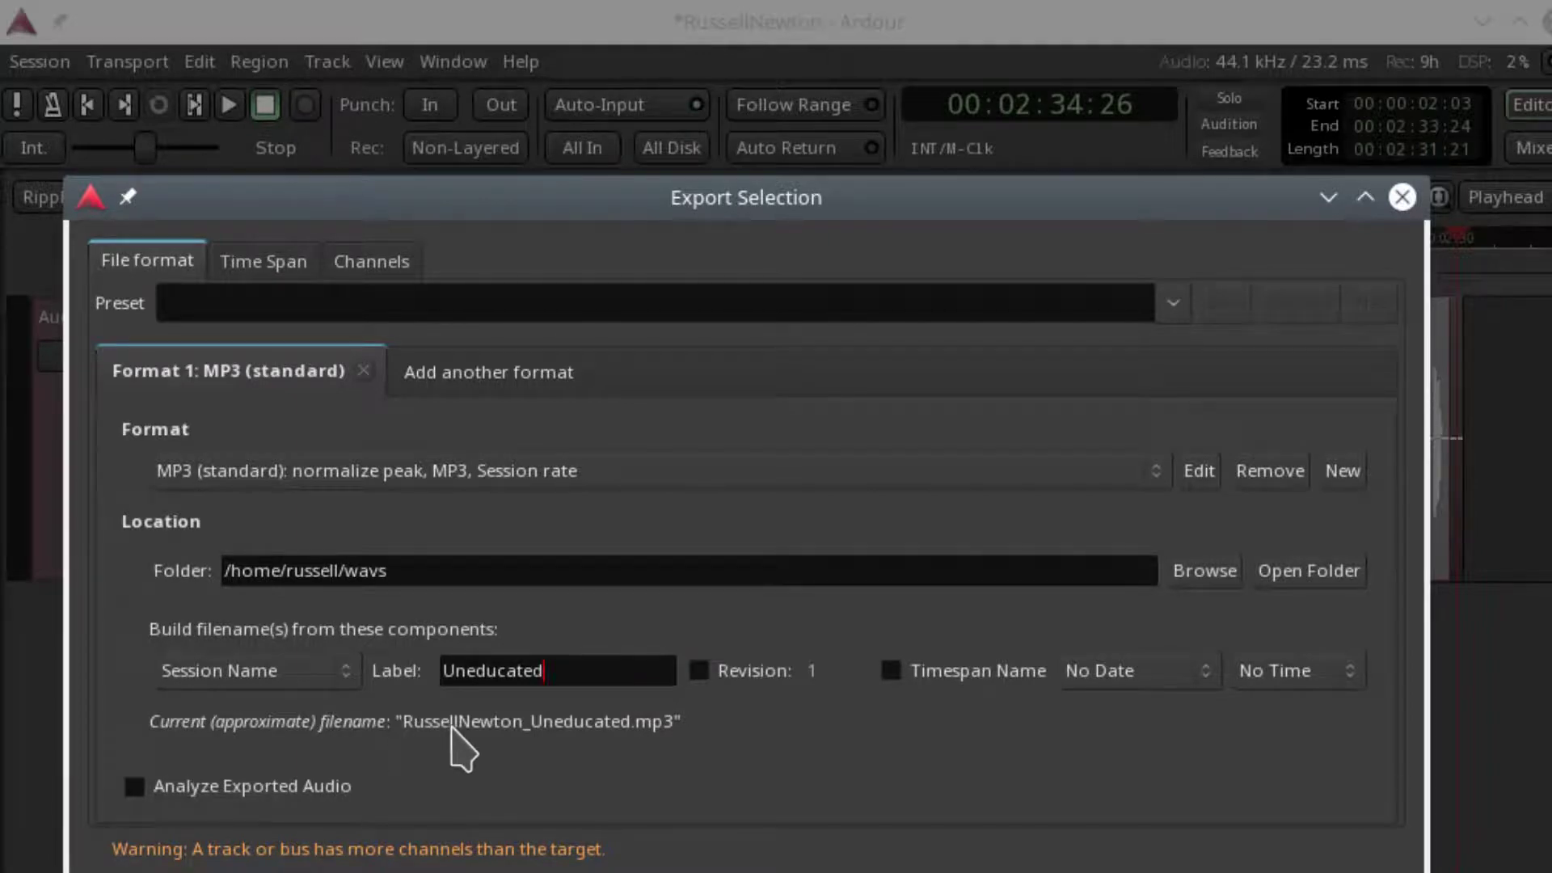
left_click(476, 670)
key("BackSpace")
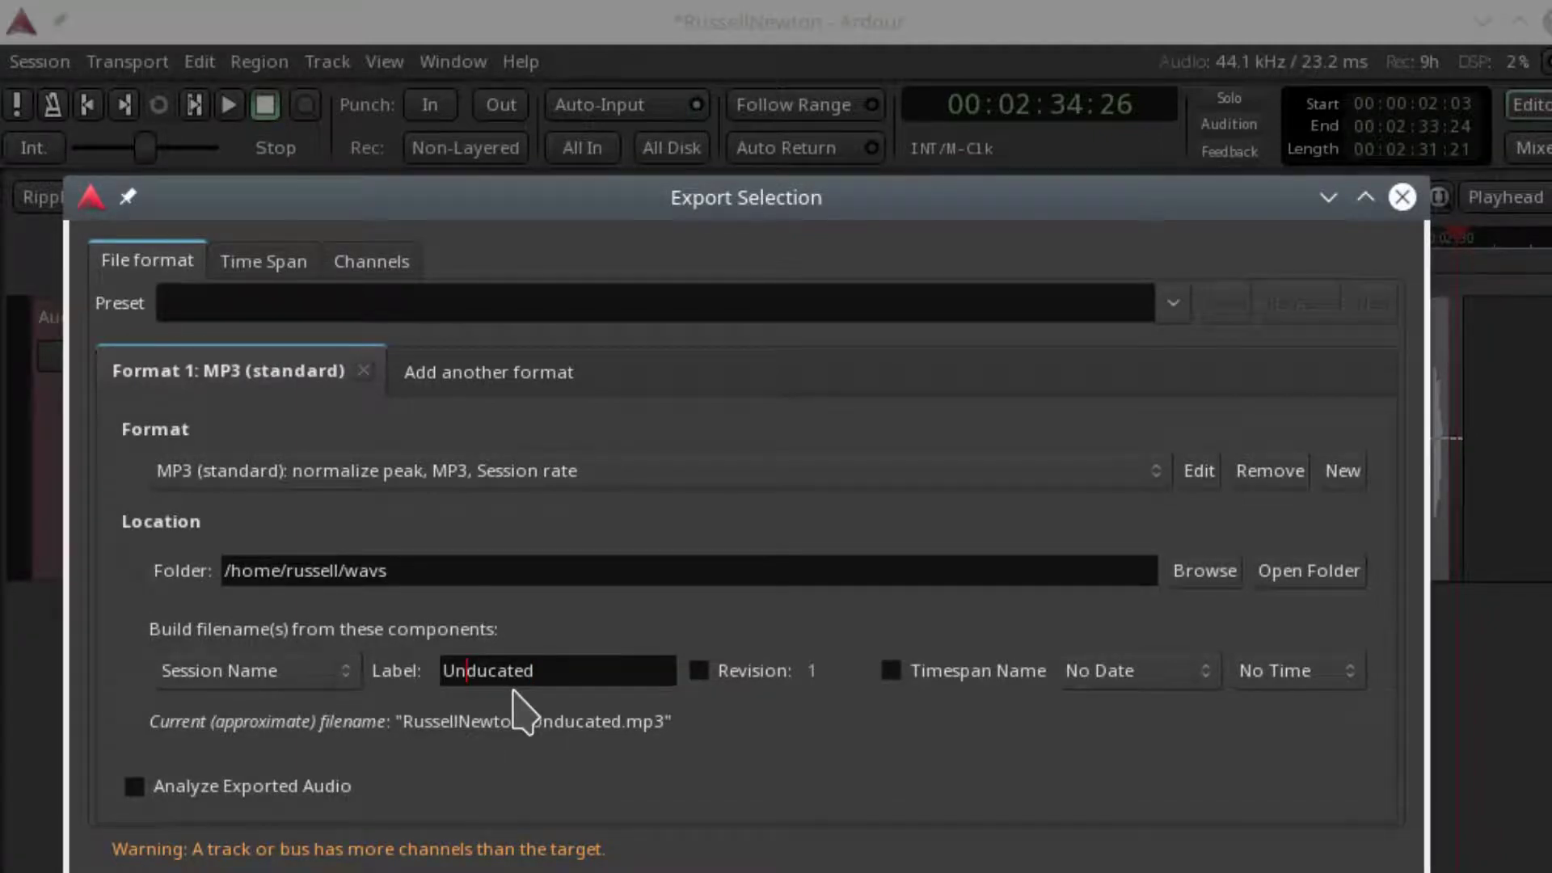
type("E")
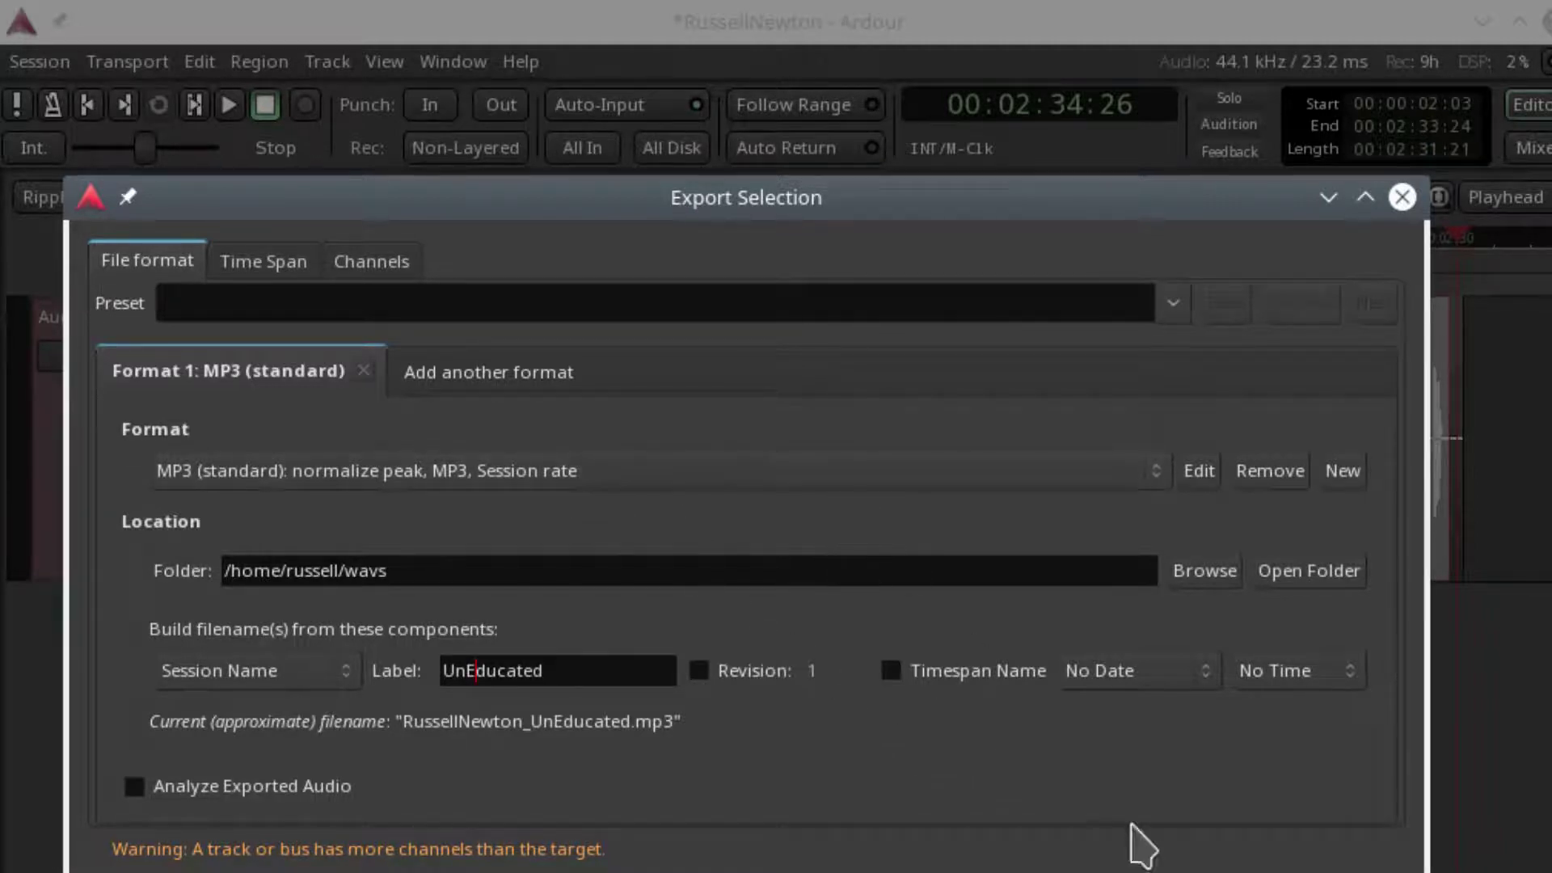
left_click(1403, 197)
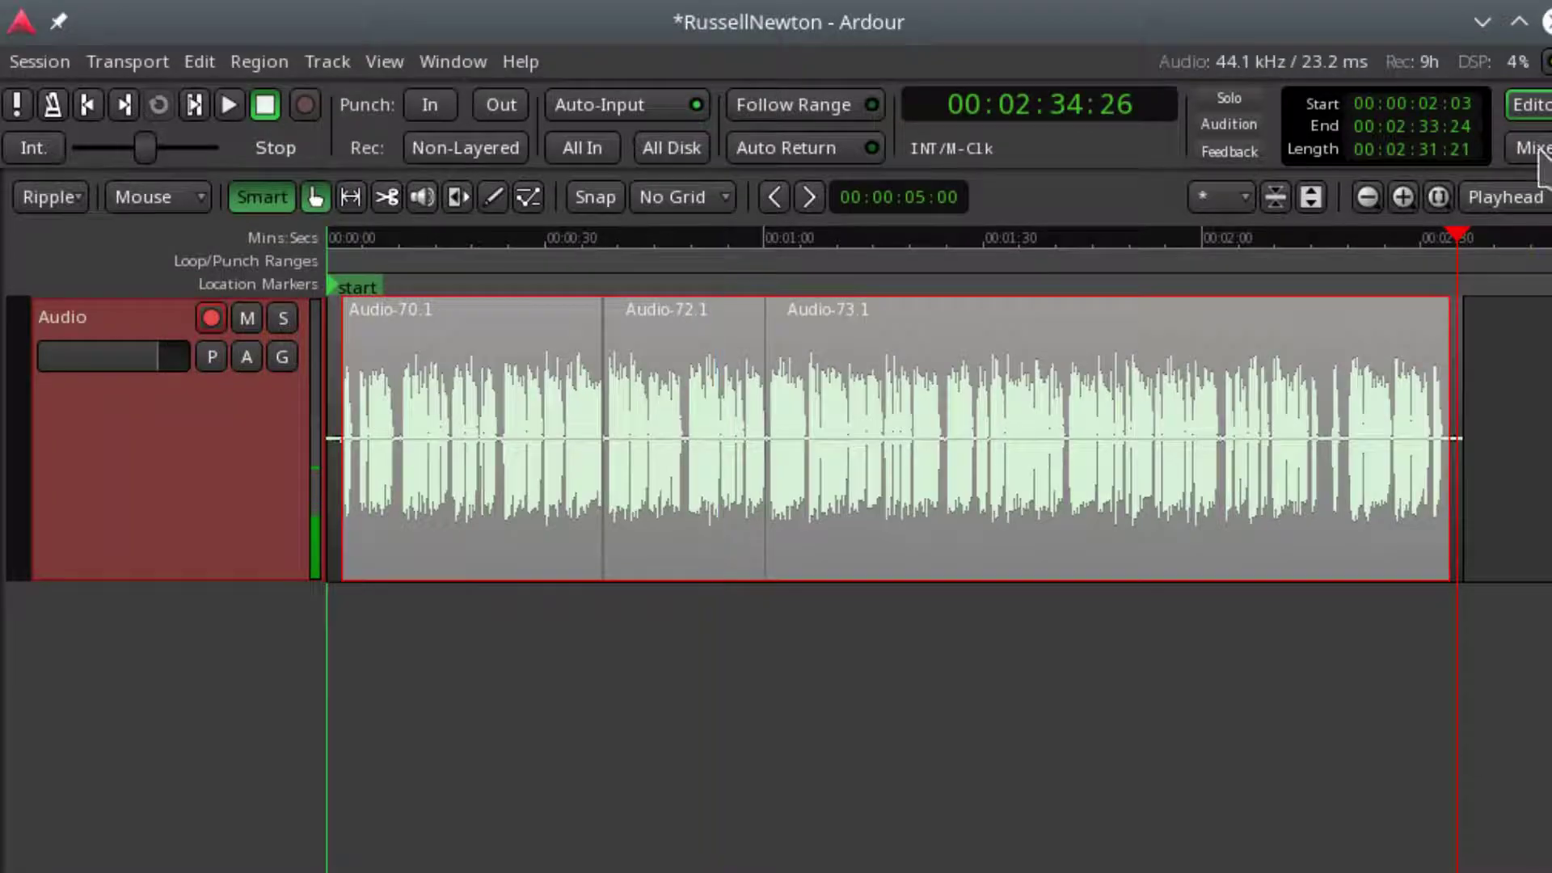
- Minimise Ardour and write a thank-you note ('Thanks for the in…') in the audition's Message box
left_click(1483, 22)
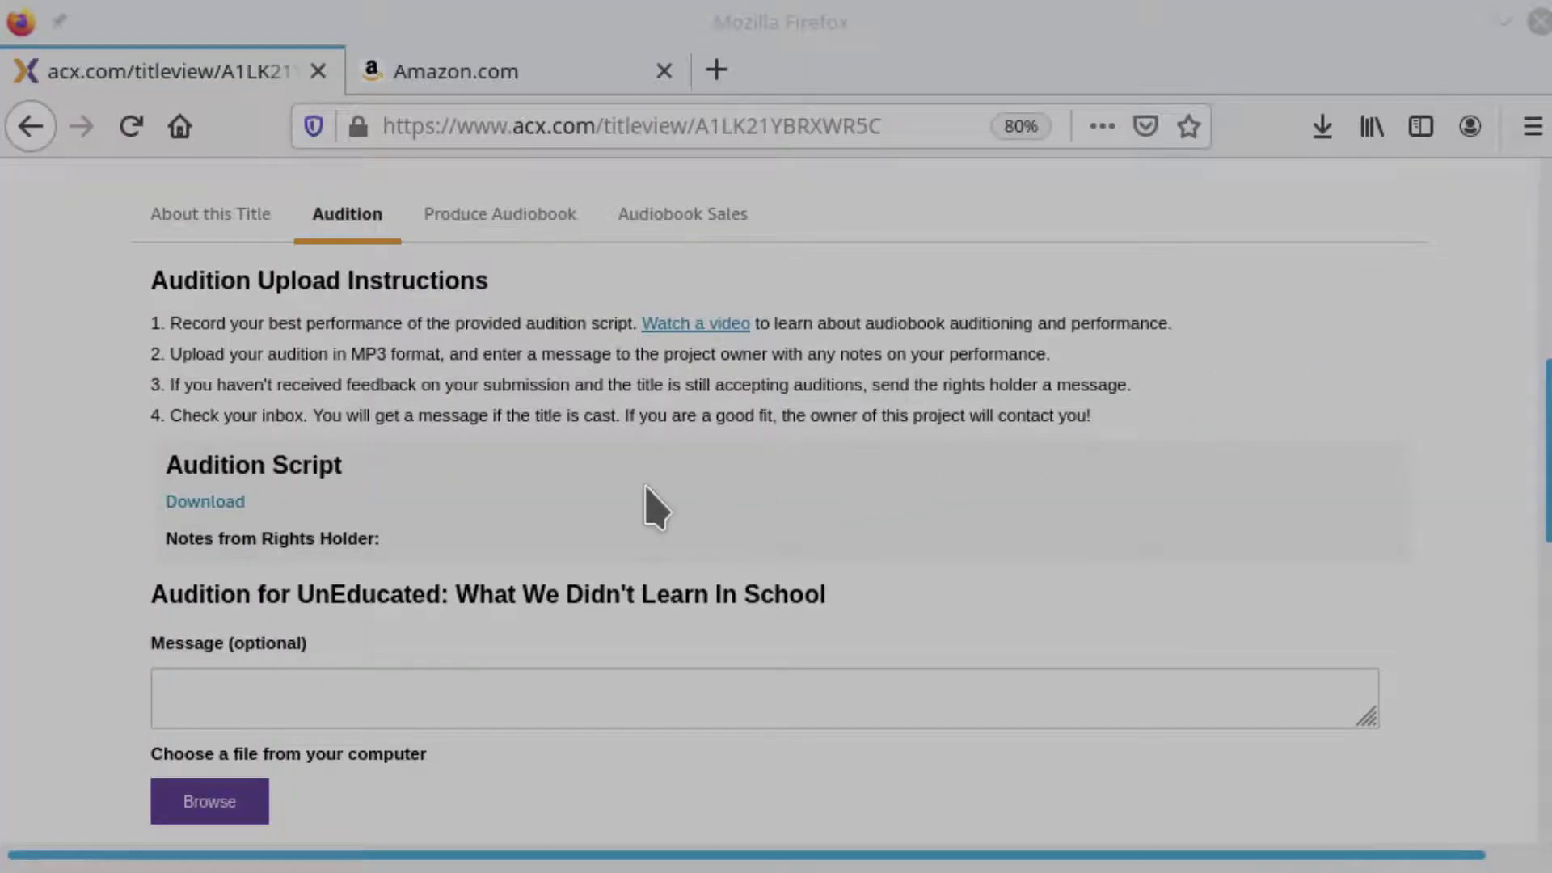
scroll(652, 506, "down", 3)
scroll(512, 343, "up", 3)
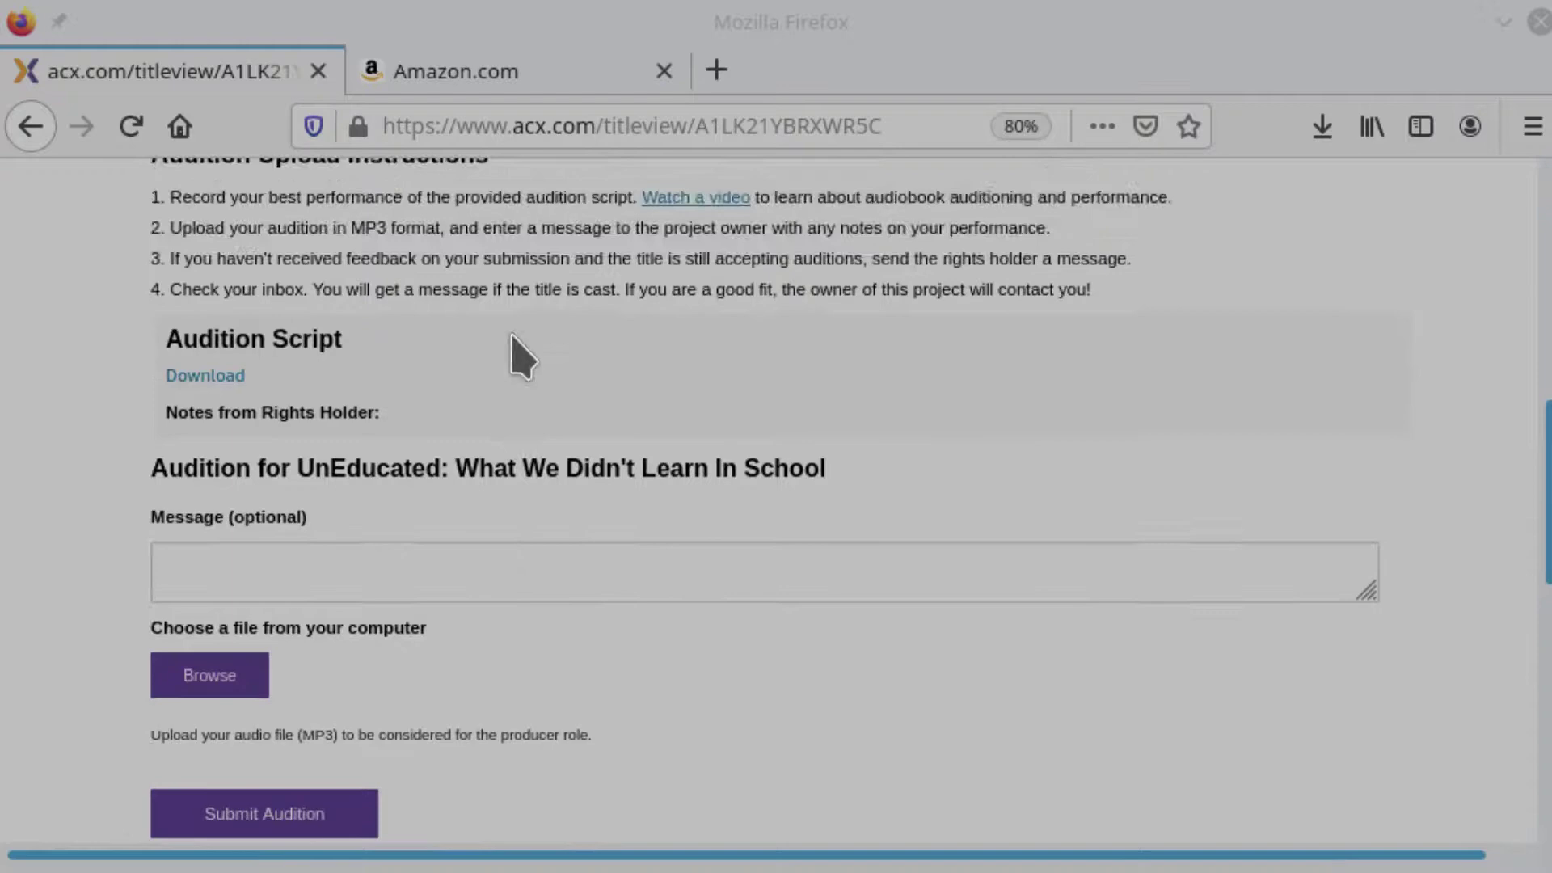
left_click(460, 693)
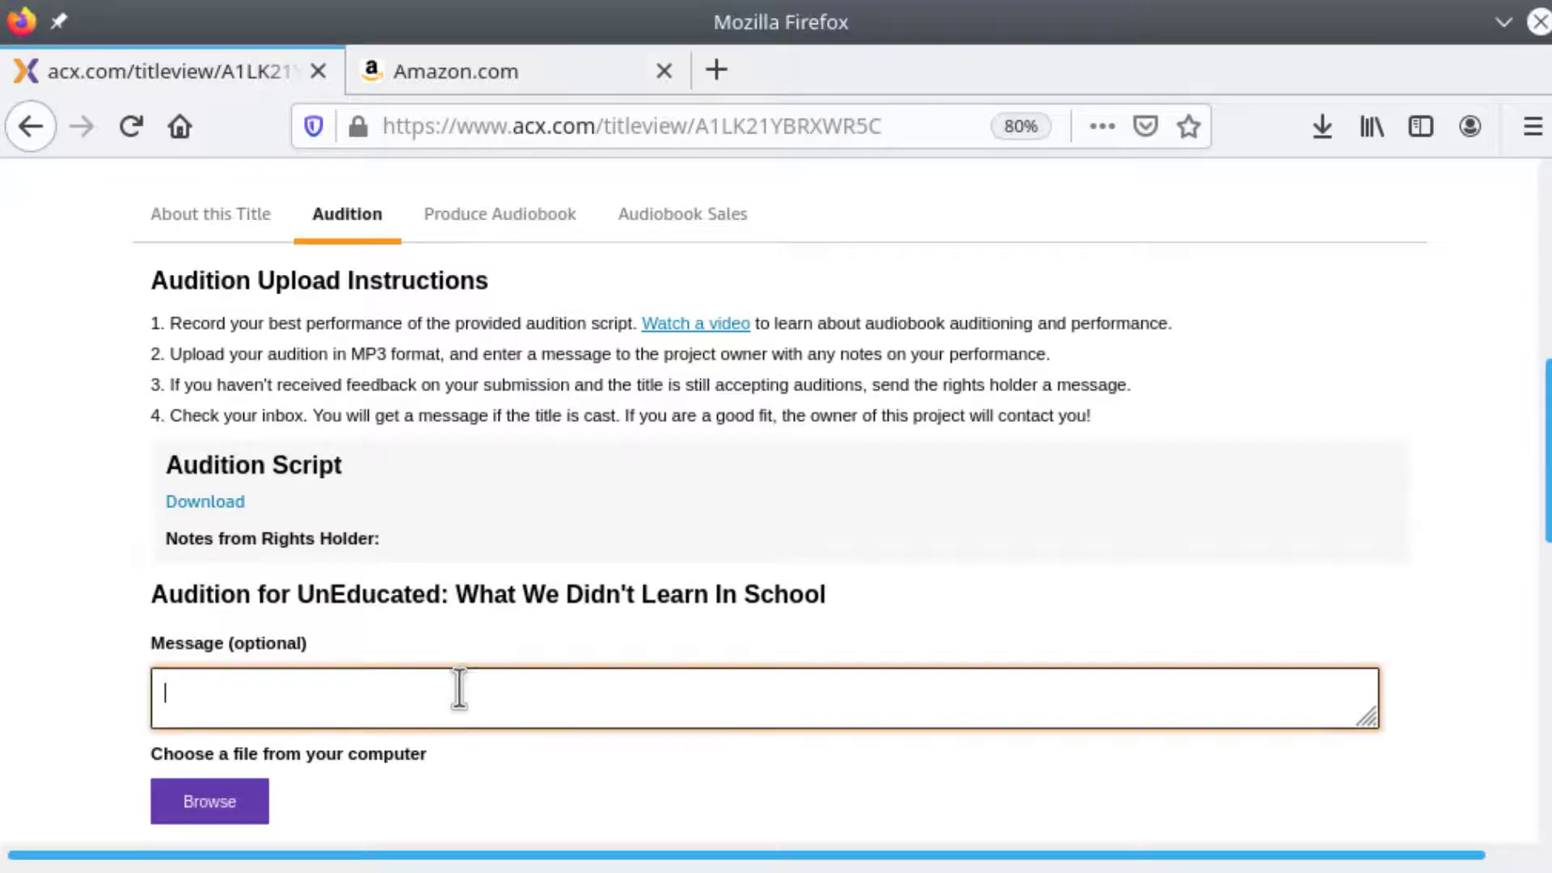
type("Thanks for the in")
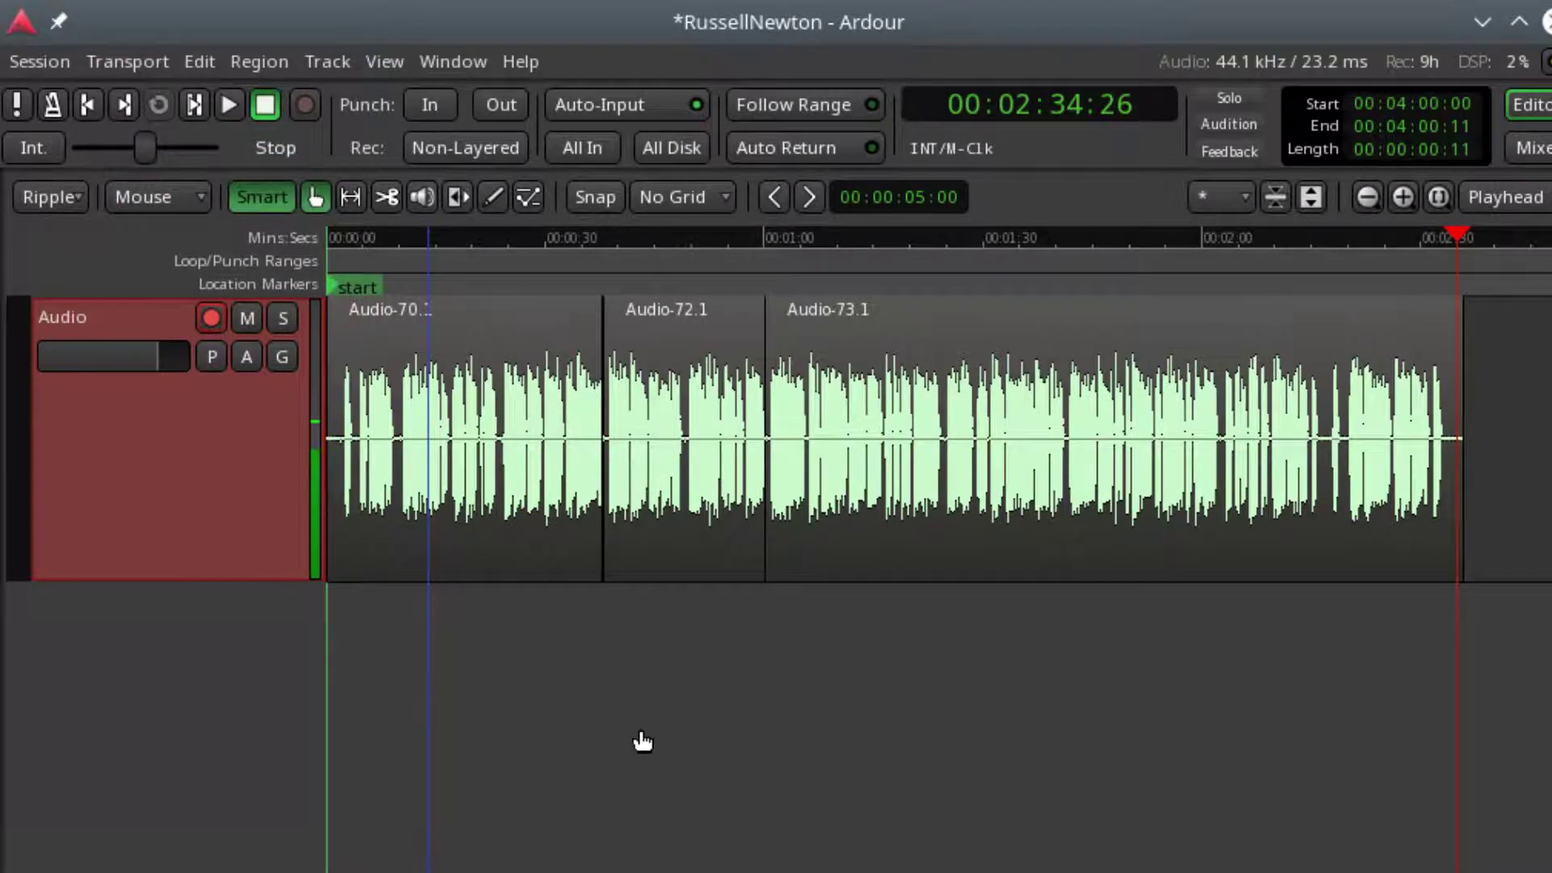
key("alt+Tab")
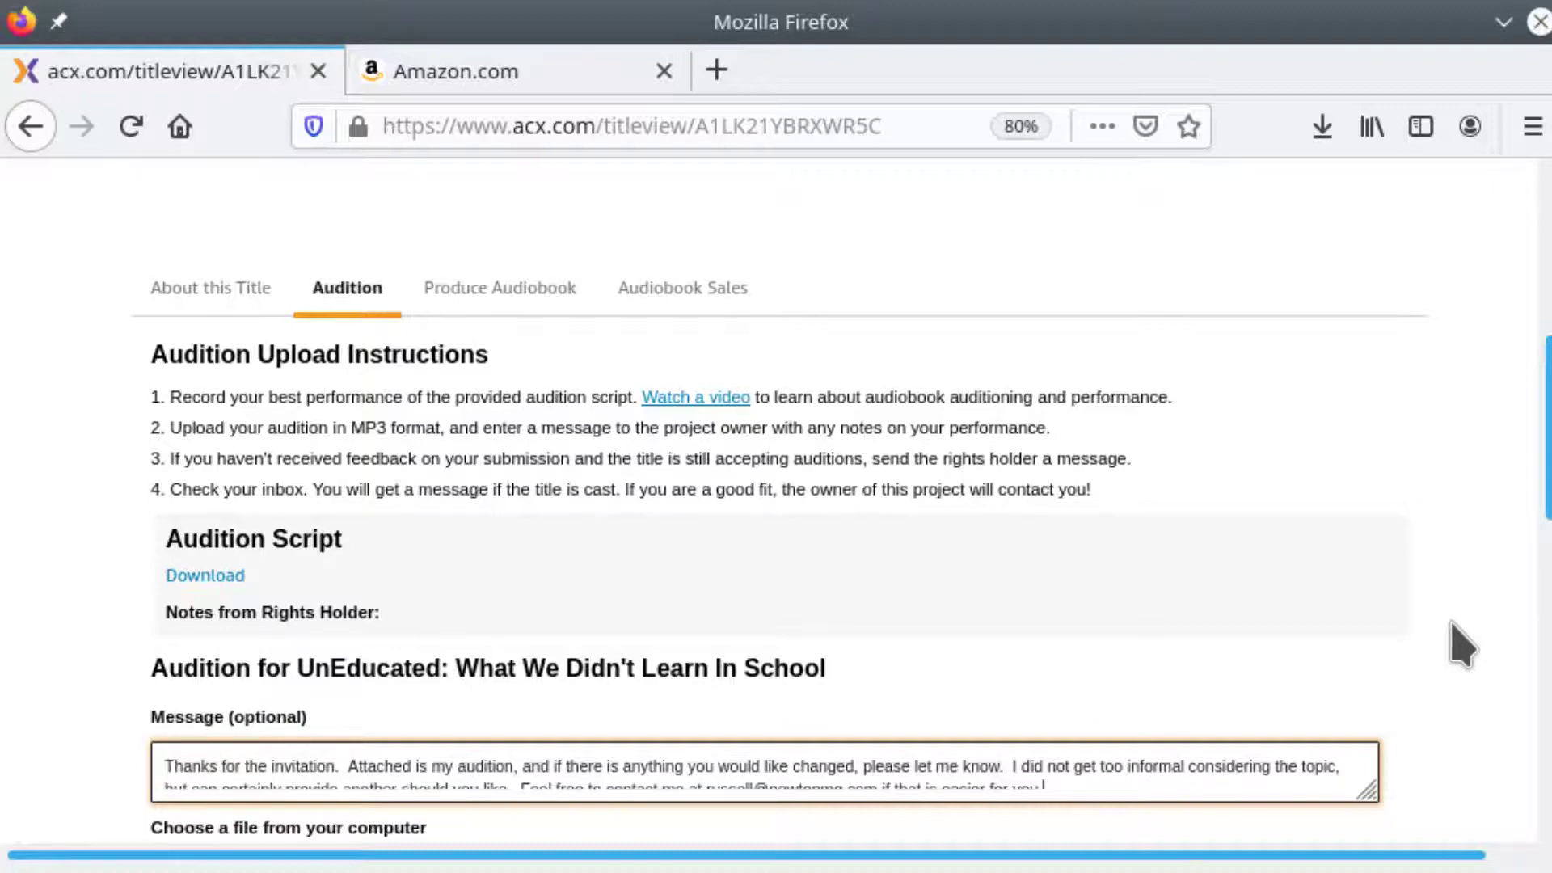
scroll(1456, 641, "down", 3)
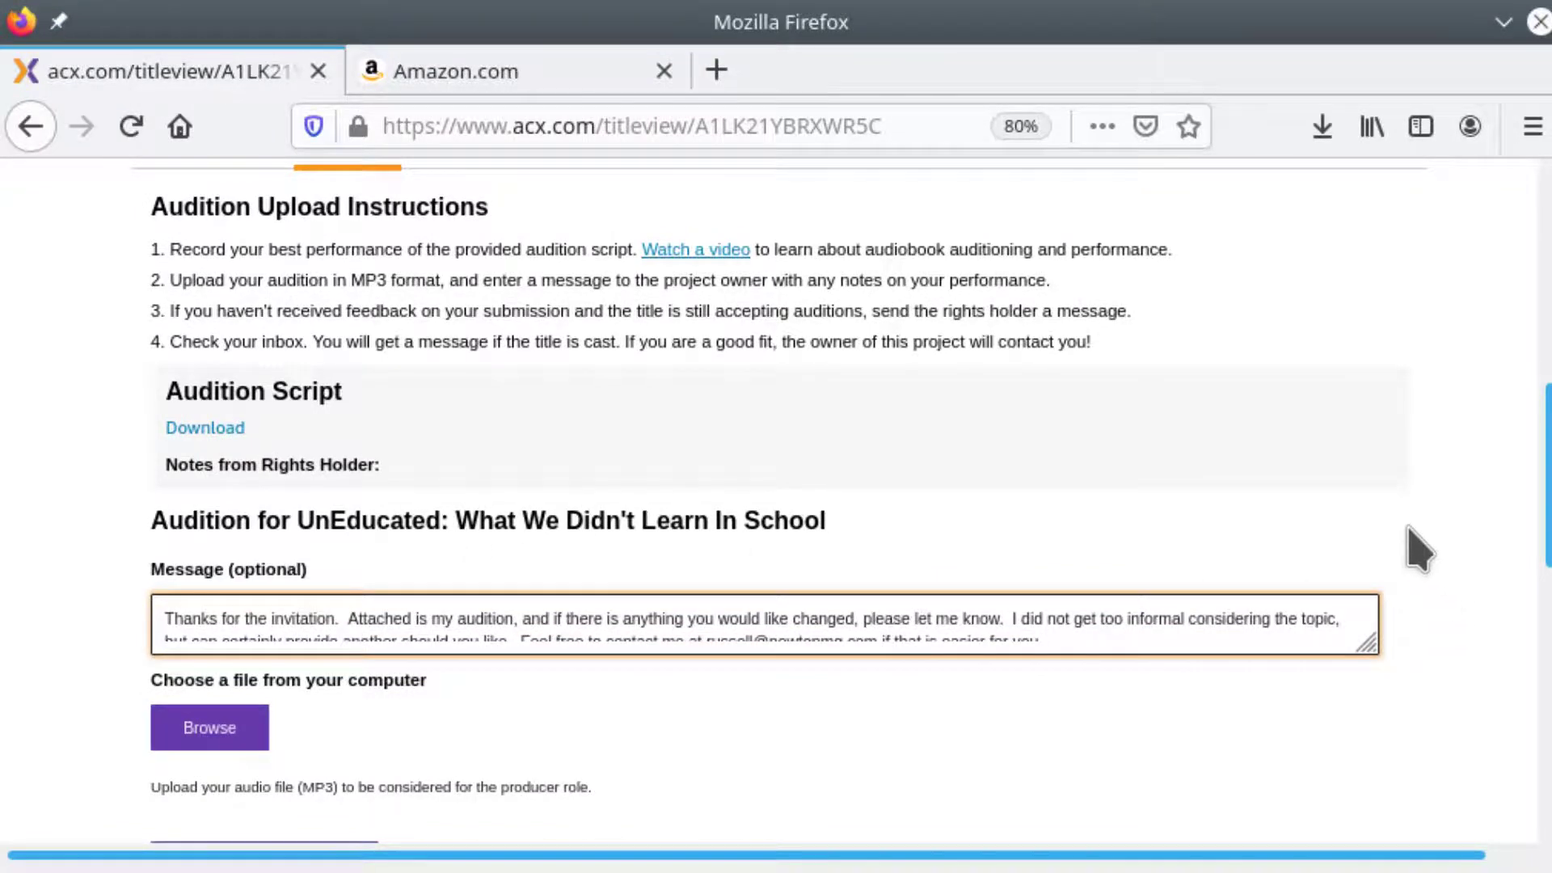
scroll(1481, 745, "down", 1)
scroll(1463, 711, "down", 5)
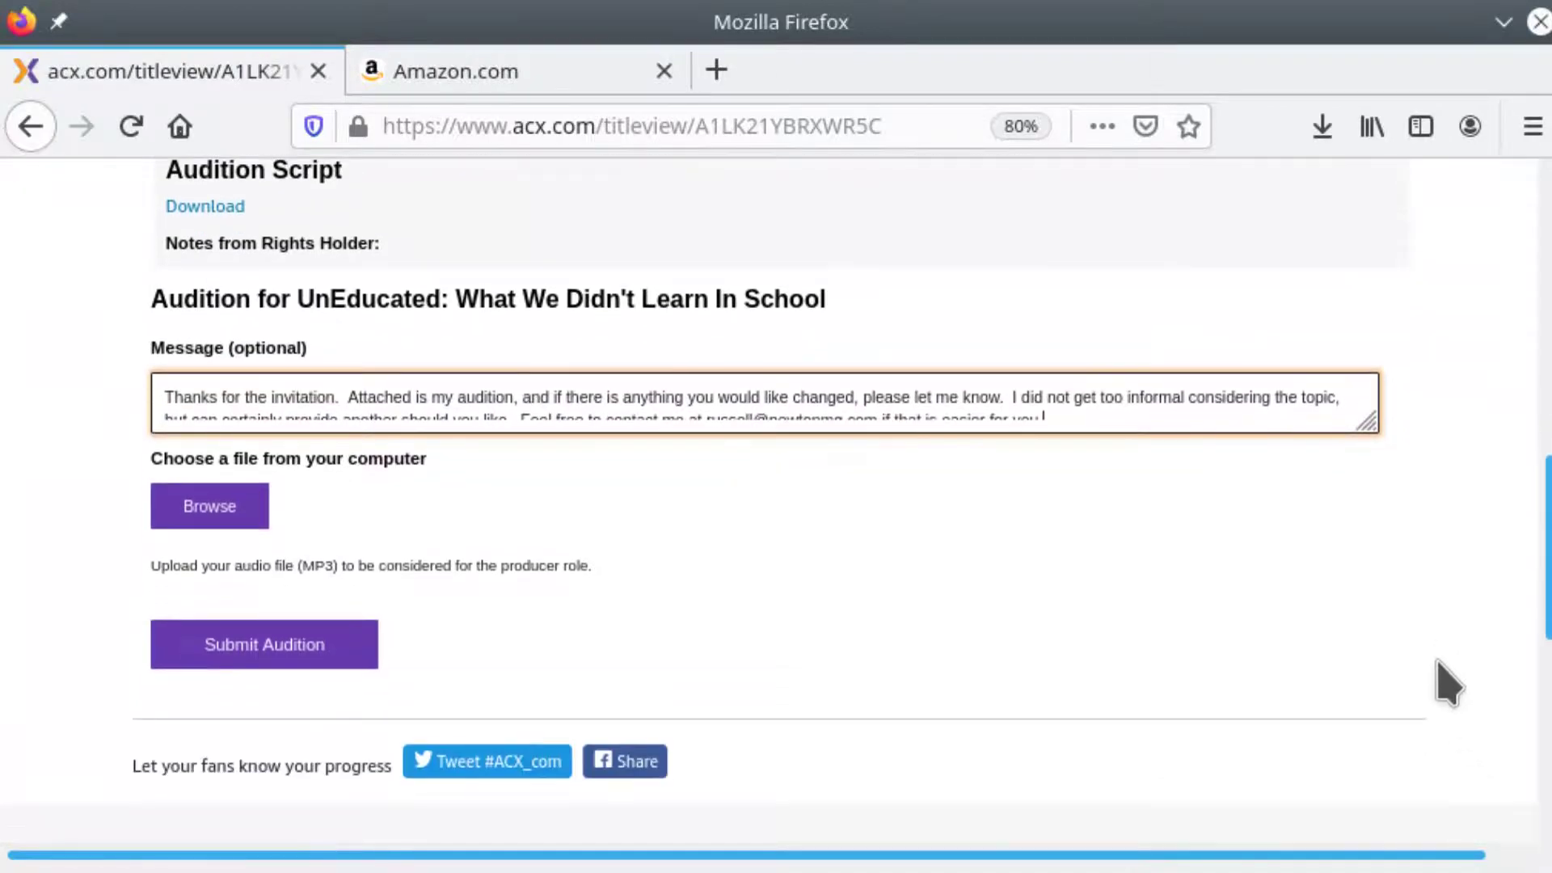
left_click(207, 434)
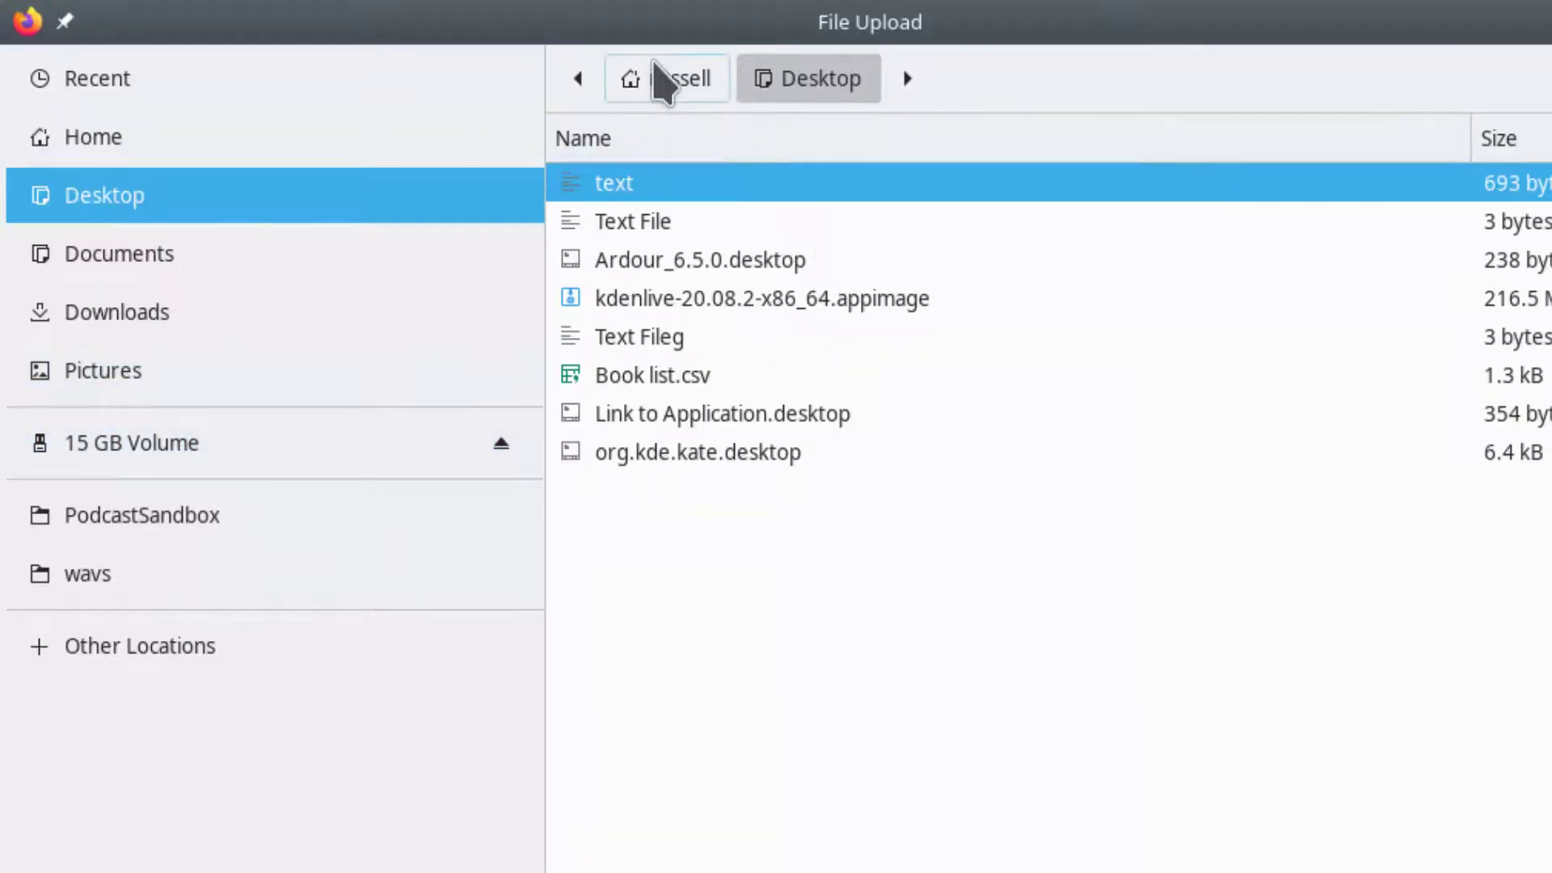
left_click(659, 74)
scroll(717, 710, "up", 5)
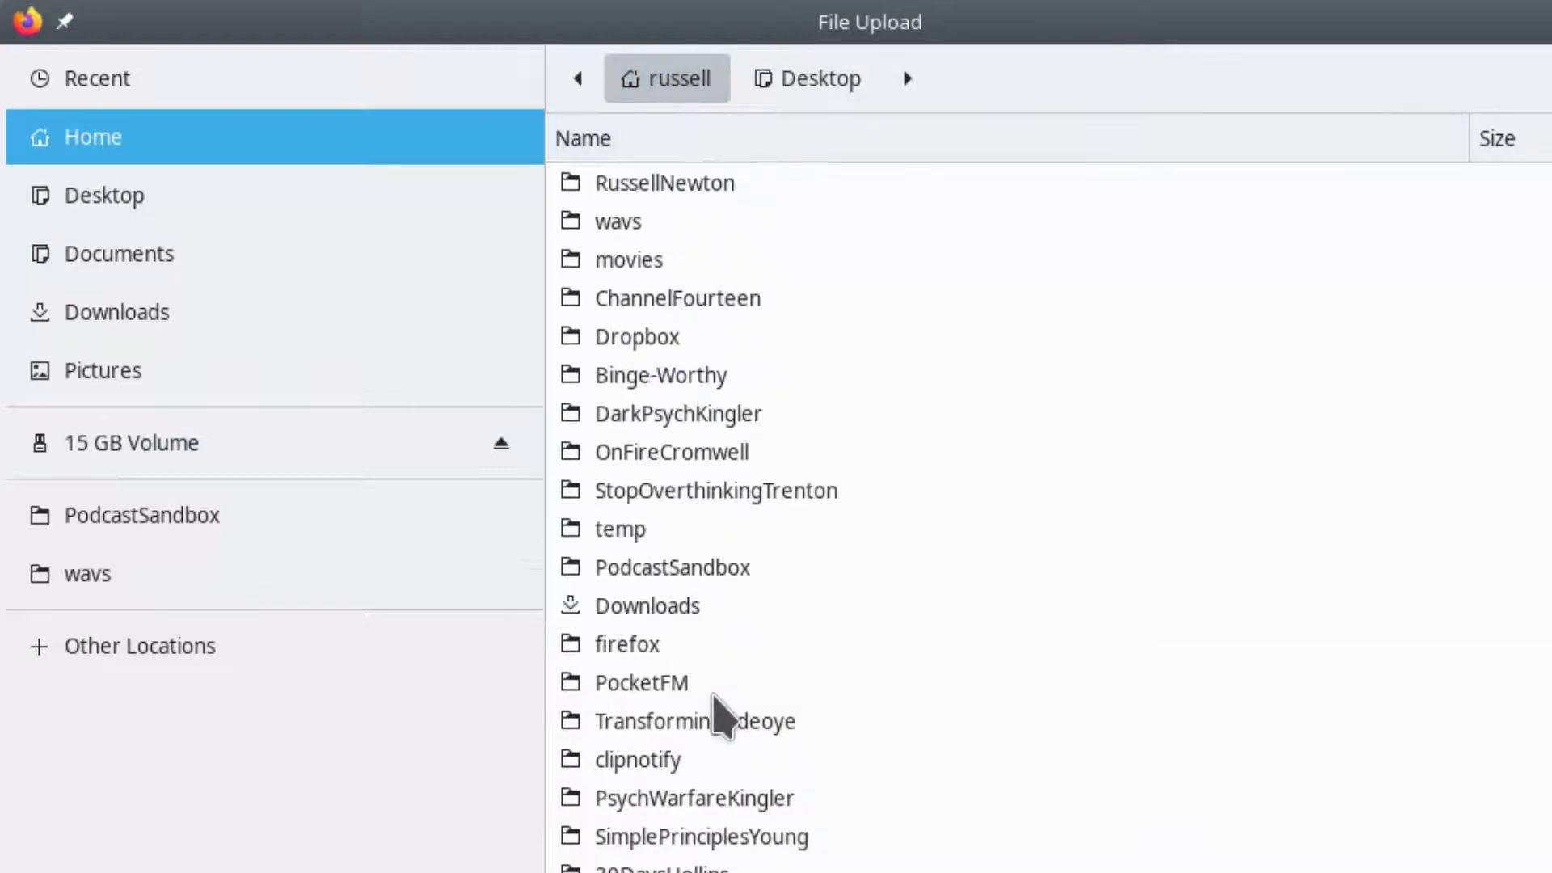
left_click(624, 225)
double_click(624, 226)
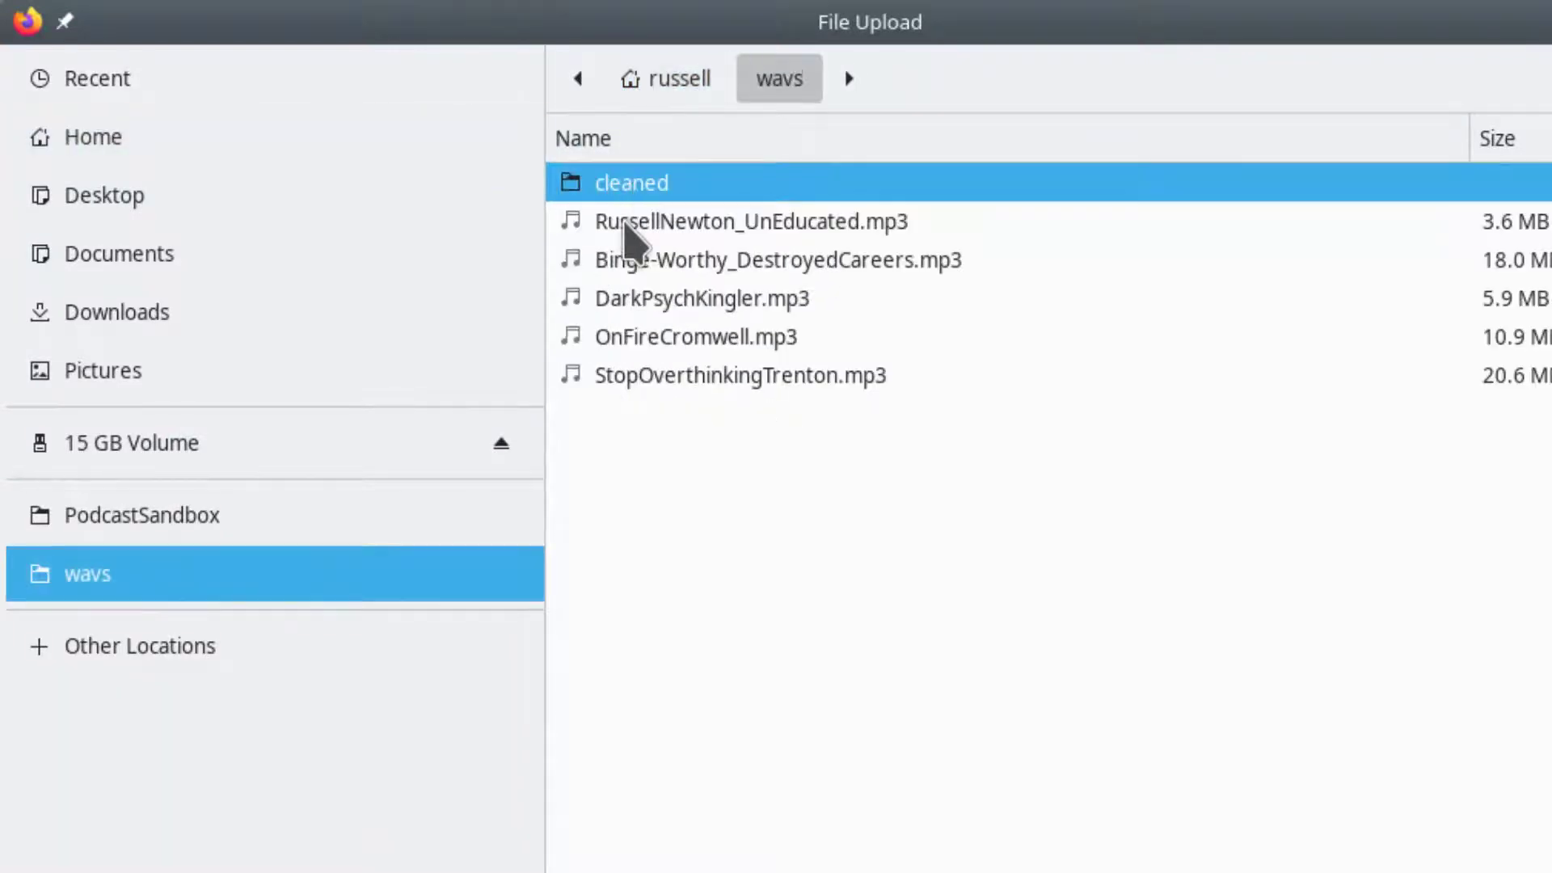
double_click(742, 222)
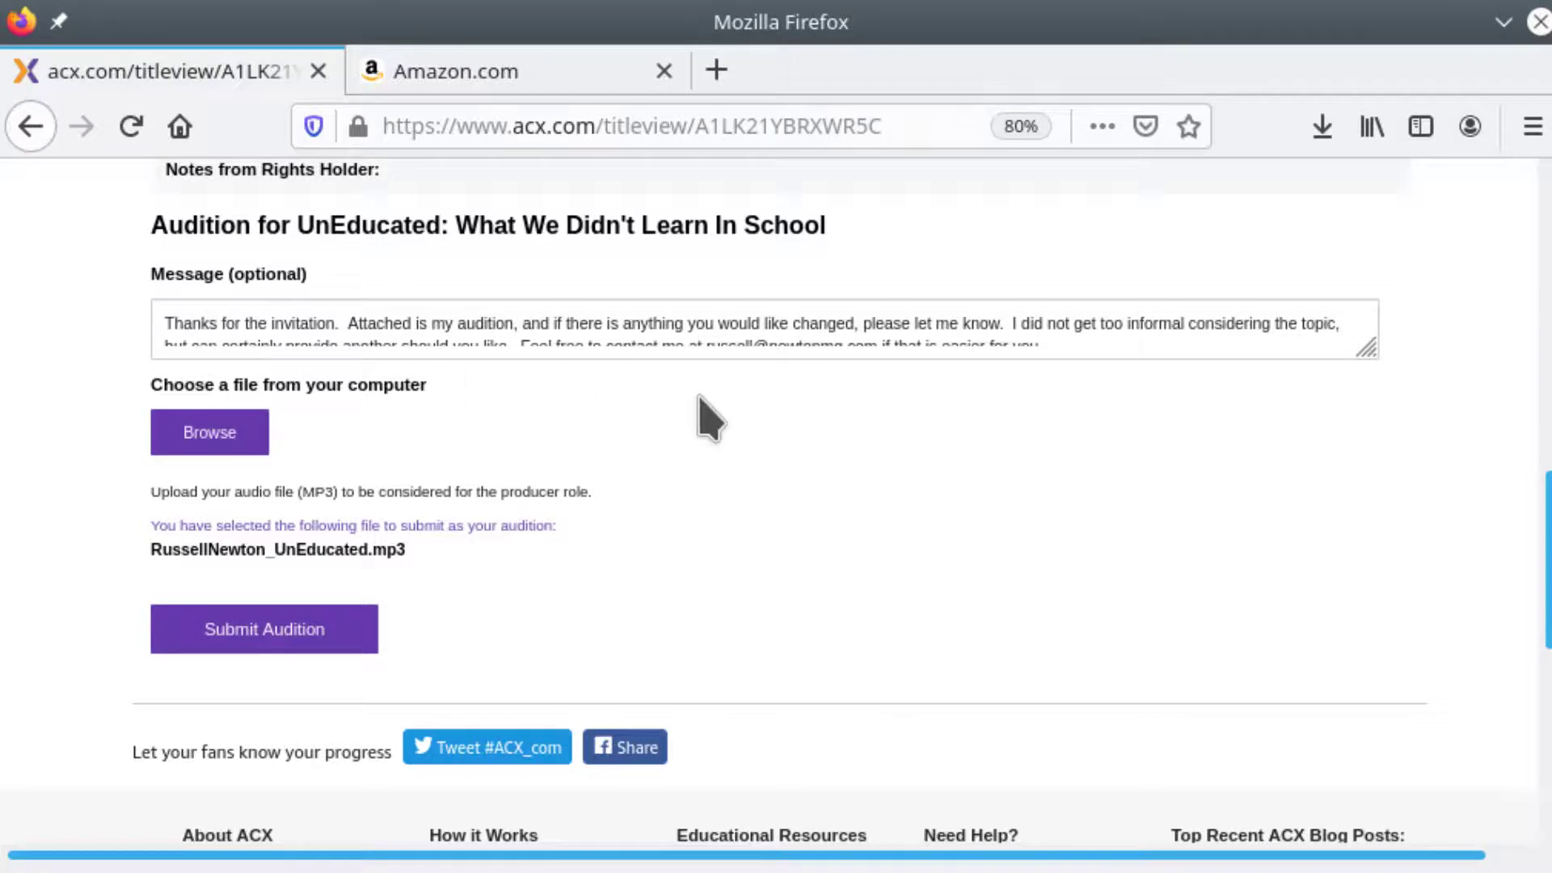
scroll(935, 346, "up", 3)
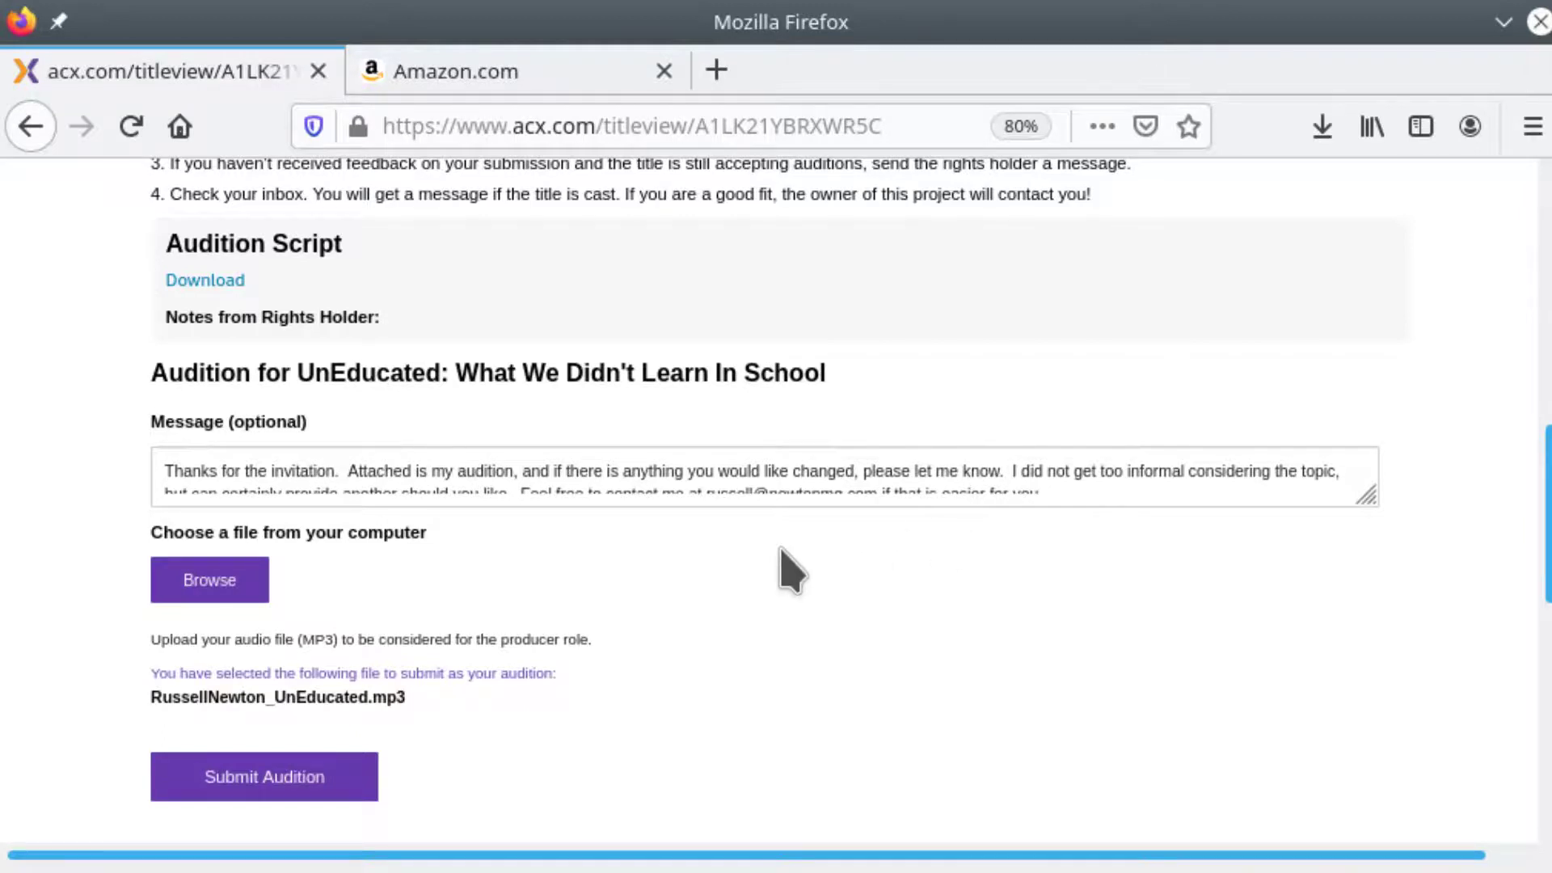
scroll(790, 566, "down", 4)
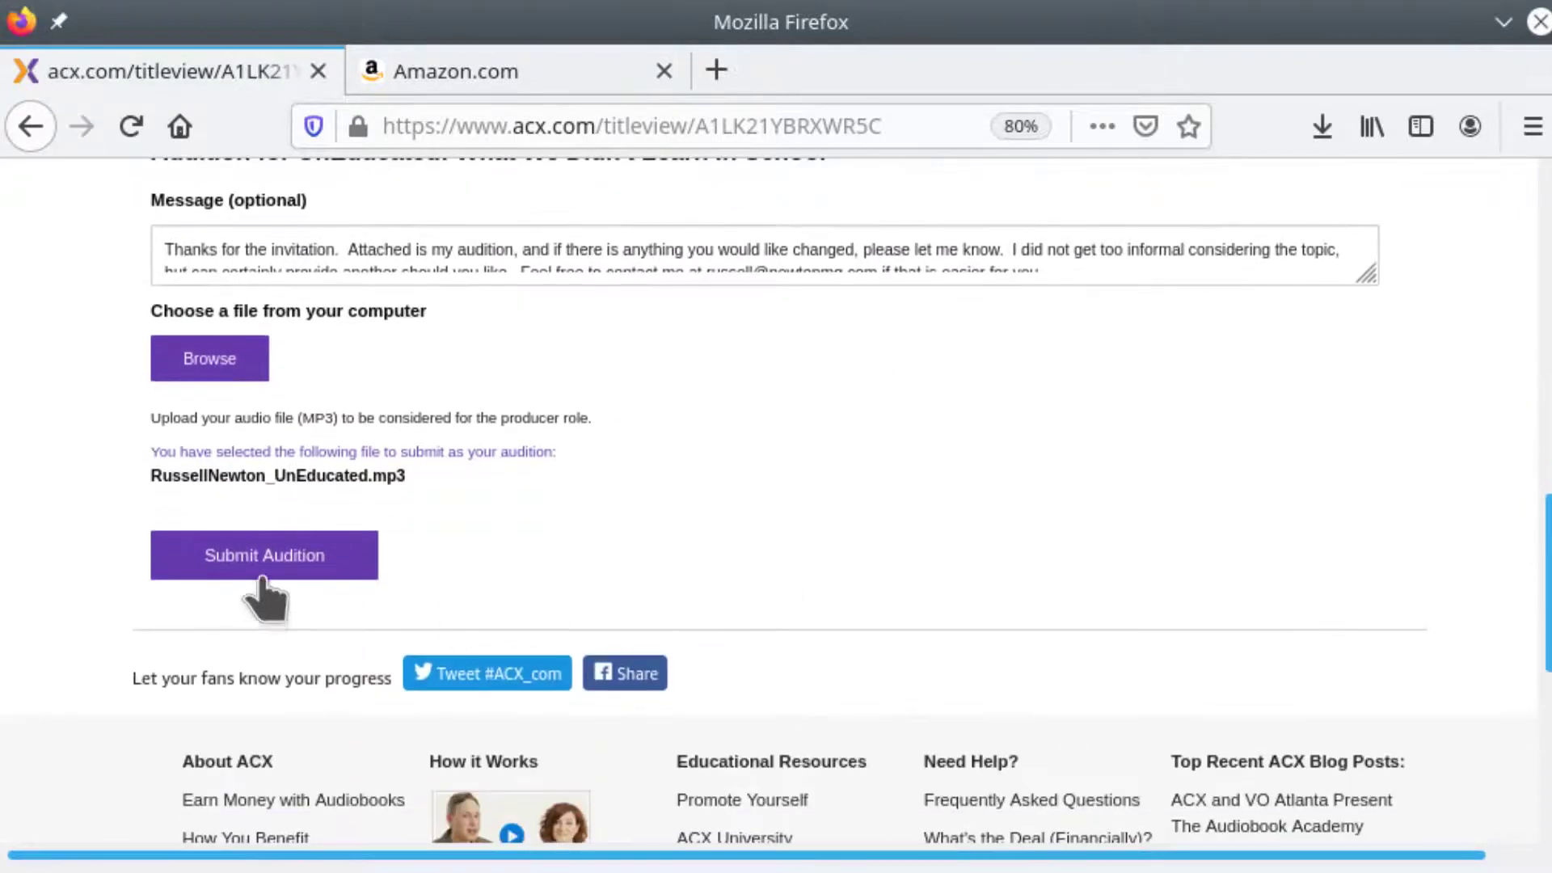
- Submit the UnEducated MP3 audition with its message and check the resulting title page
left_click(266, 560)
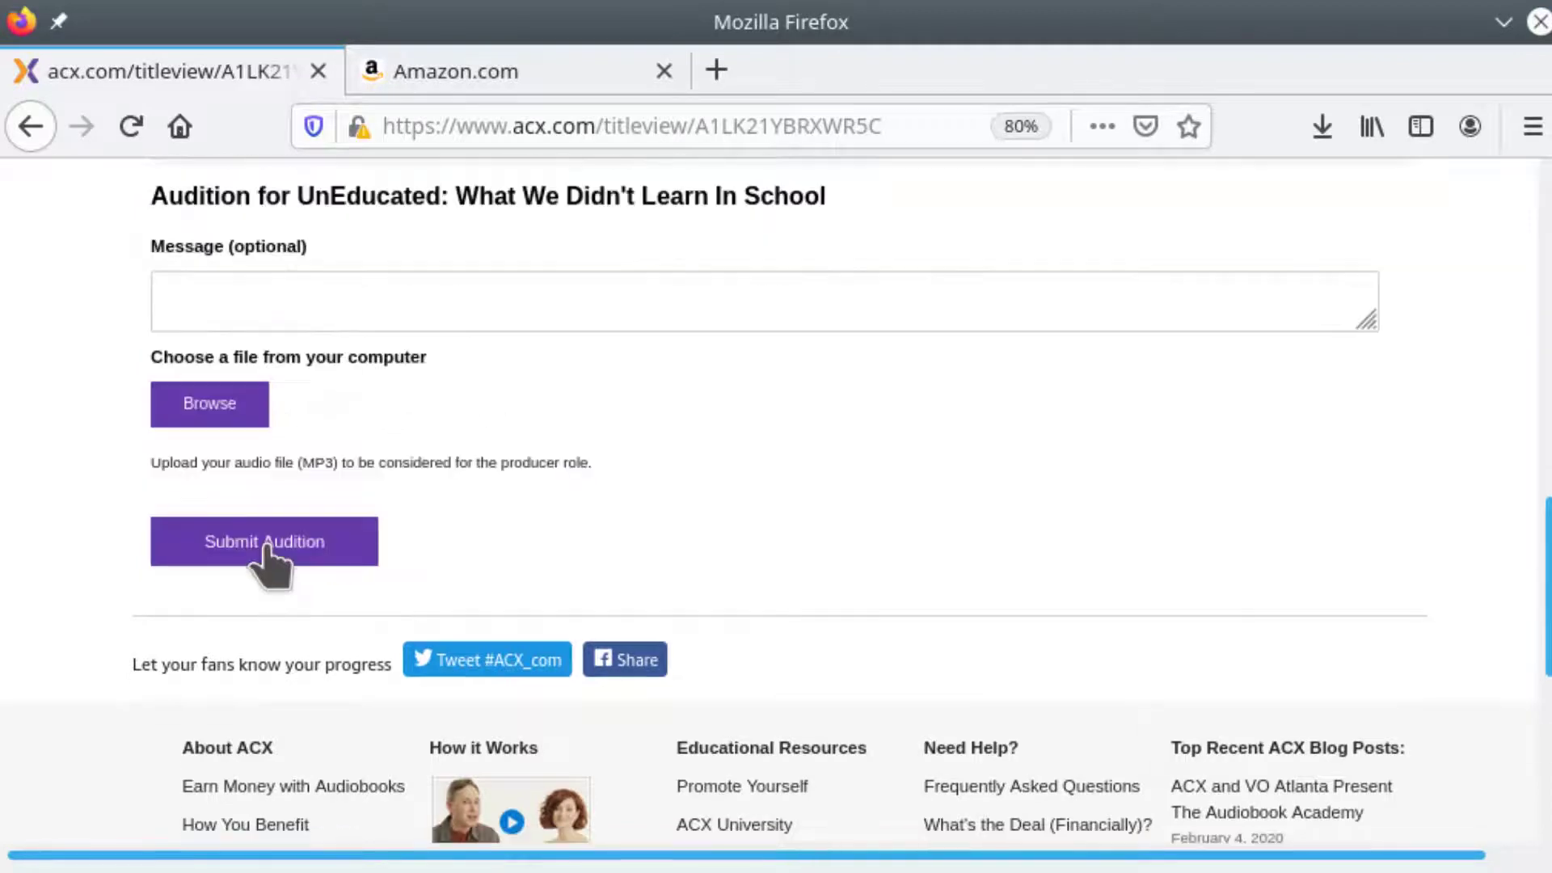
scroll(793, 596, "up", 10)
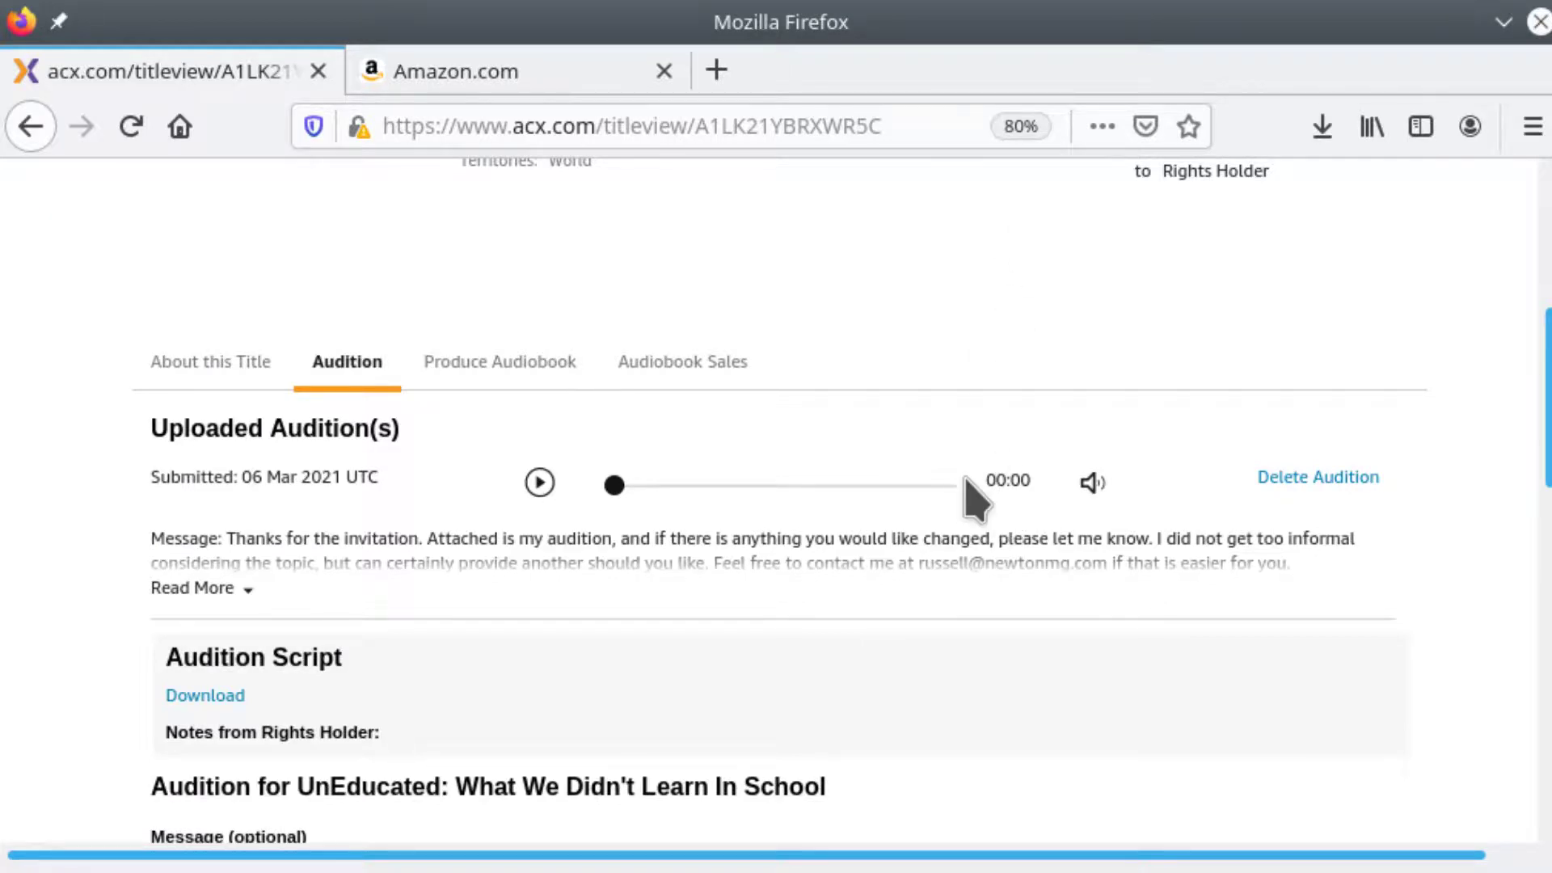
scroll(966, 496, "up", 5)
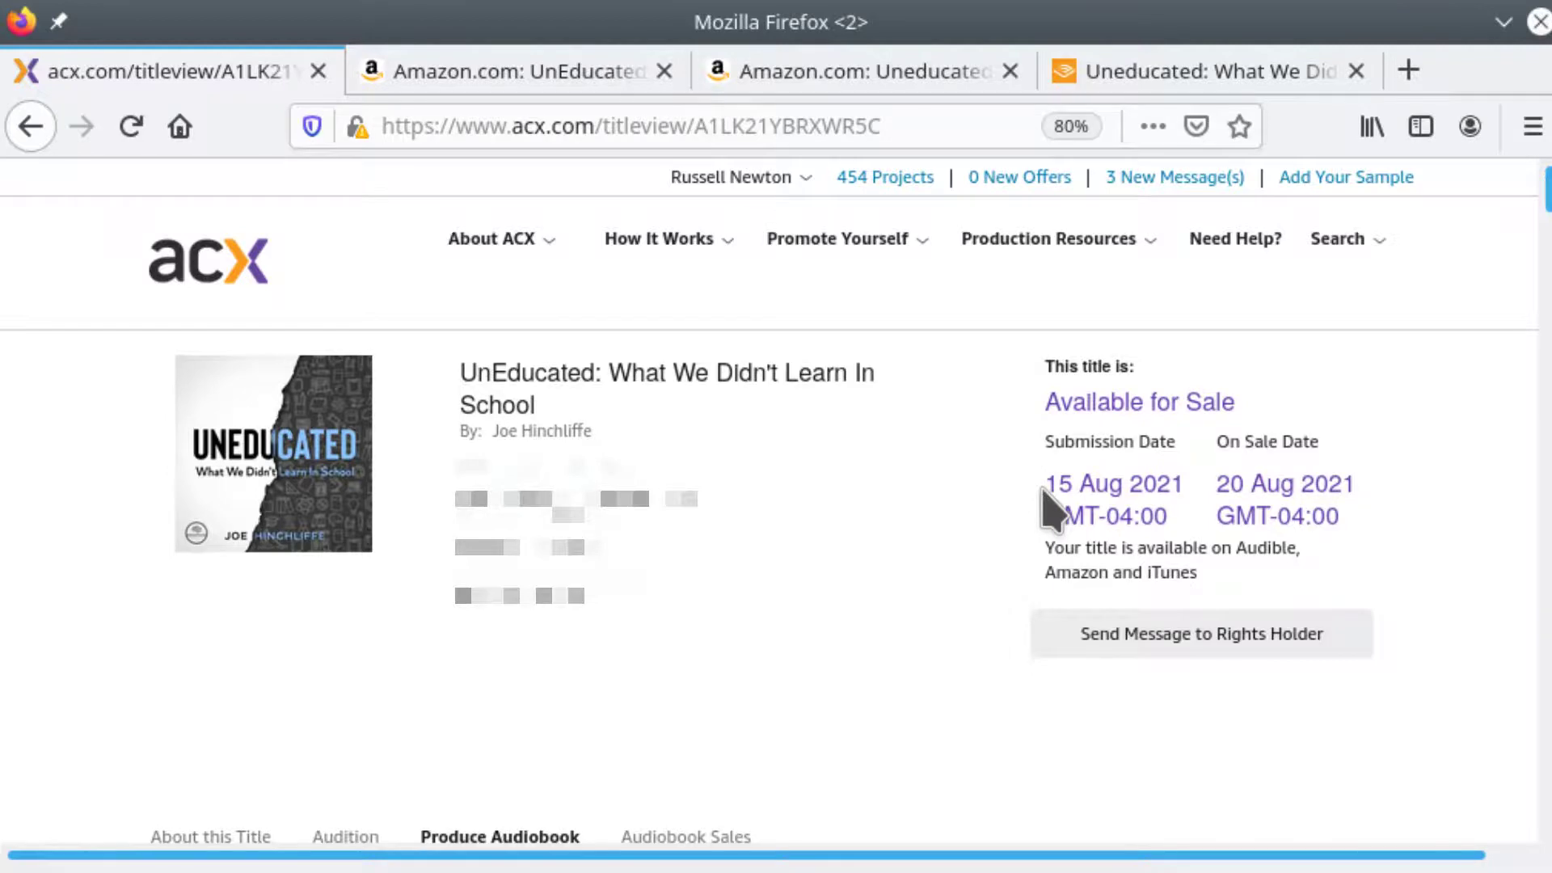
- Show UnEducated's Amazon Kindle page and view its 4.4-out-of-5 ratings breakdown
left_click(555, 80)
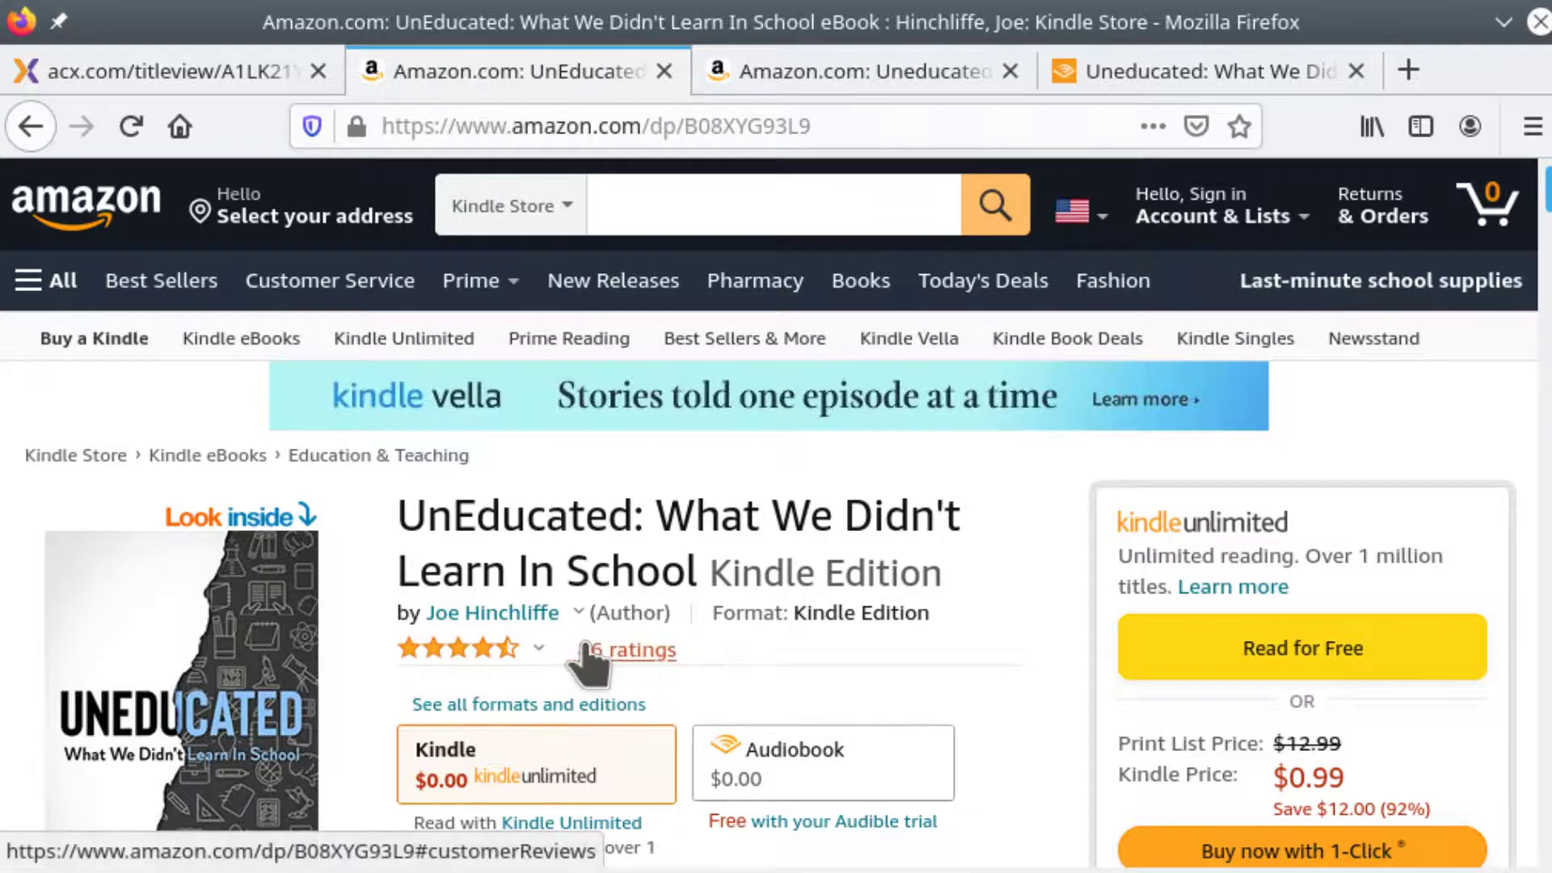
mouse_move(511, 659)
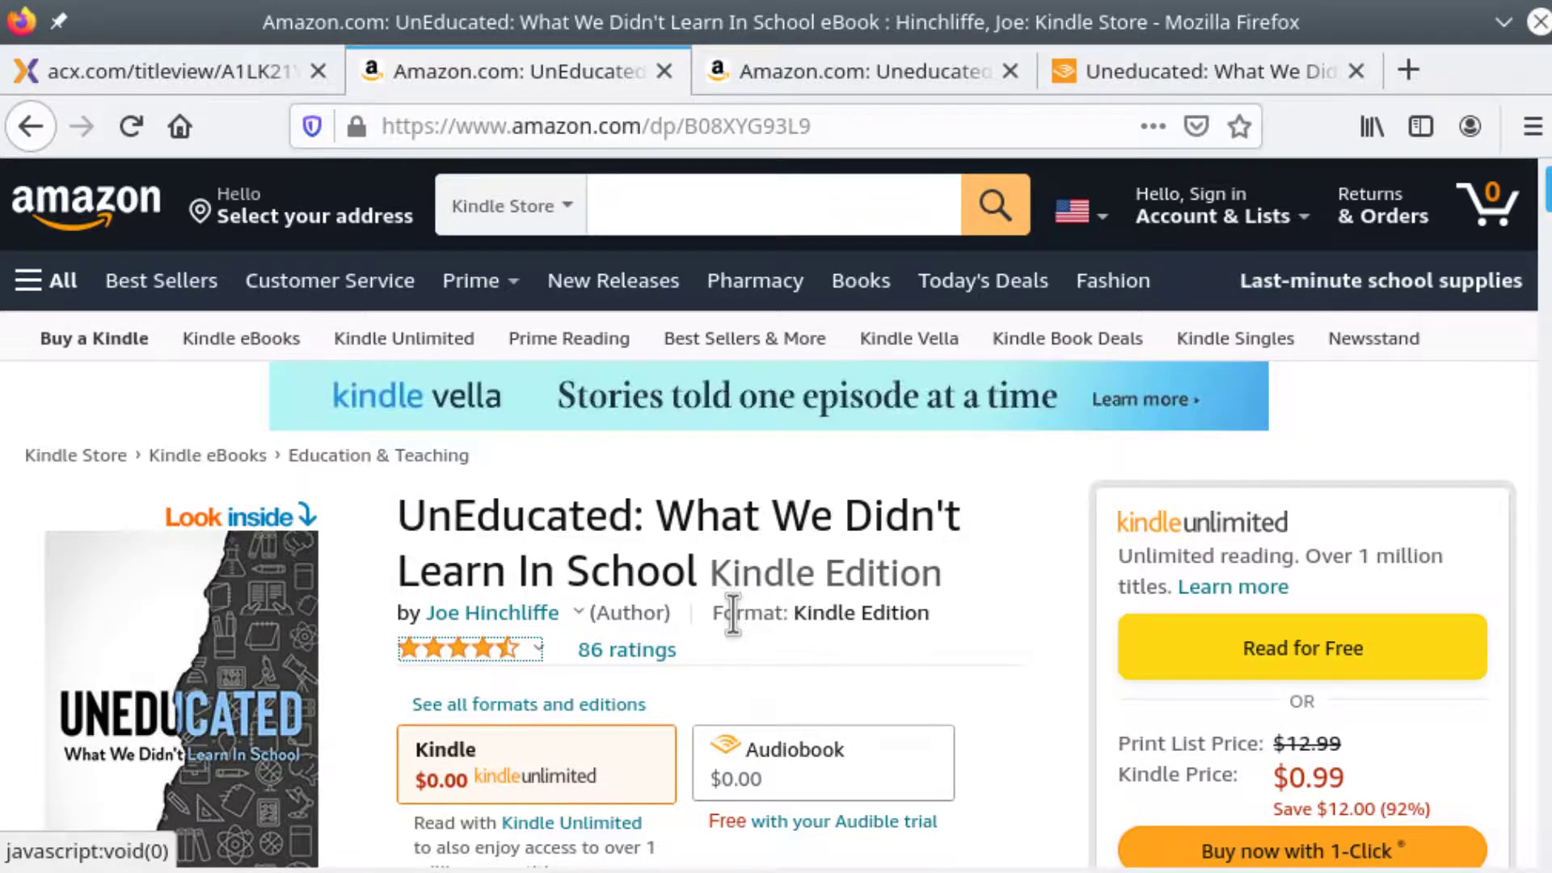
scroll(737, 633, "down", 2)
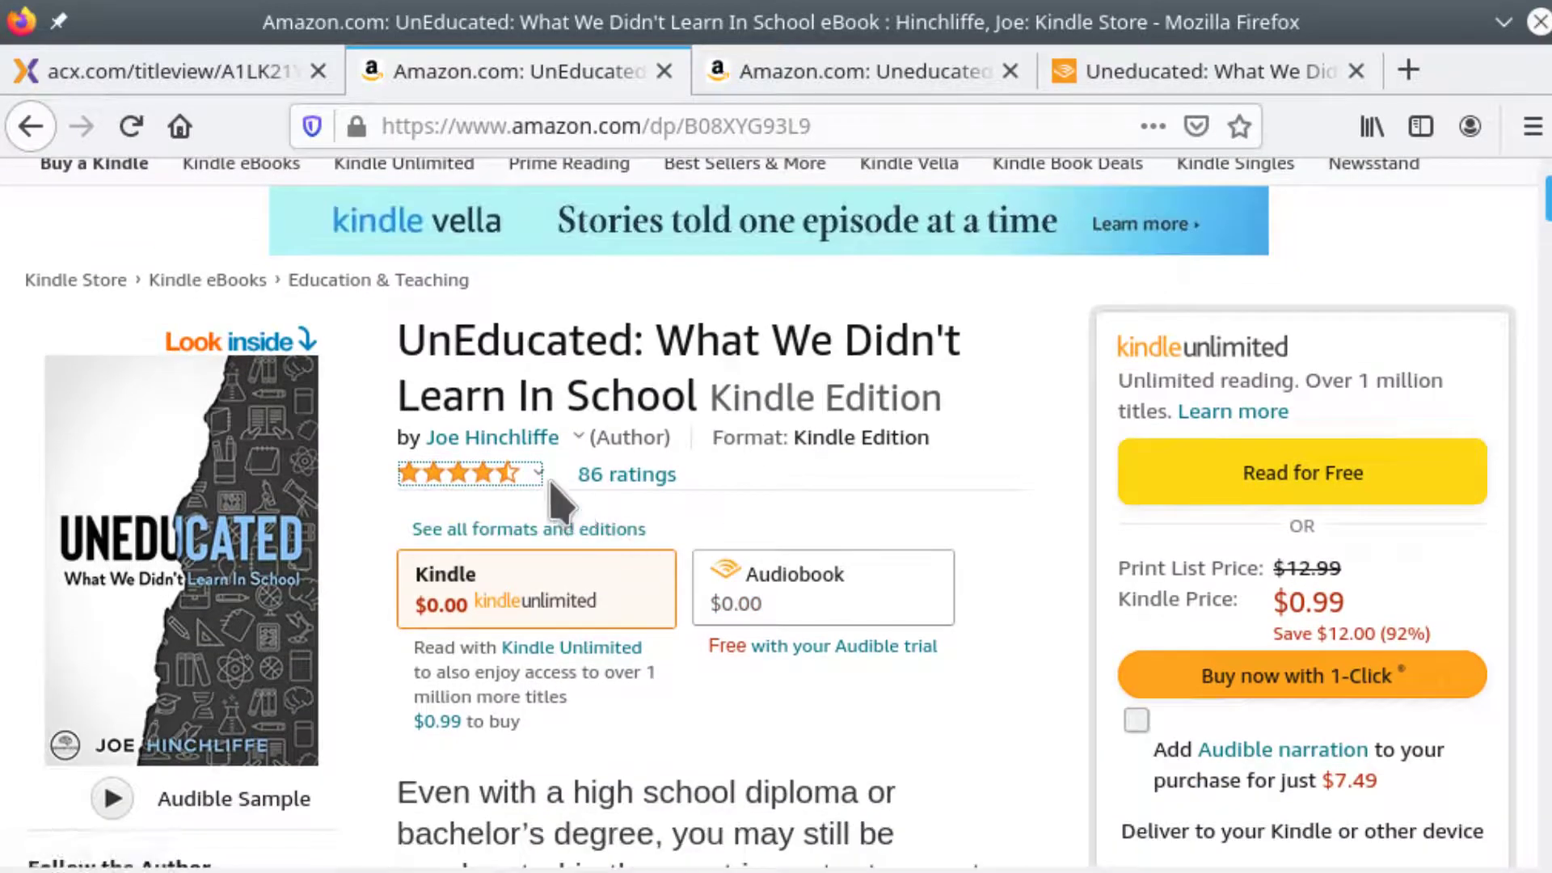
mouse_move(513, 477)
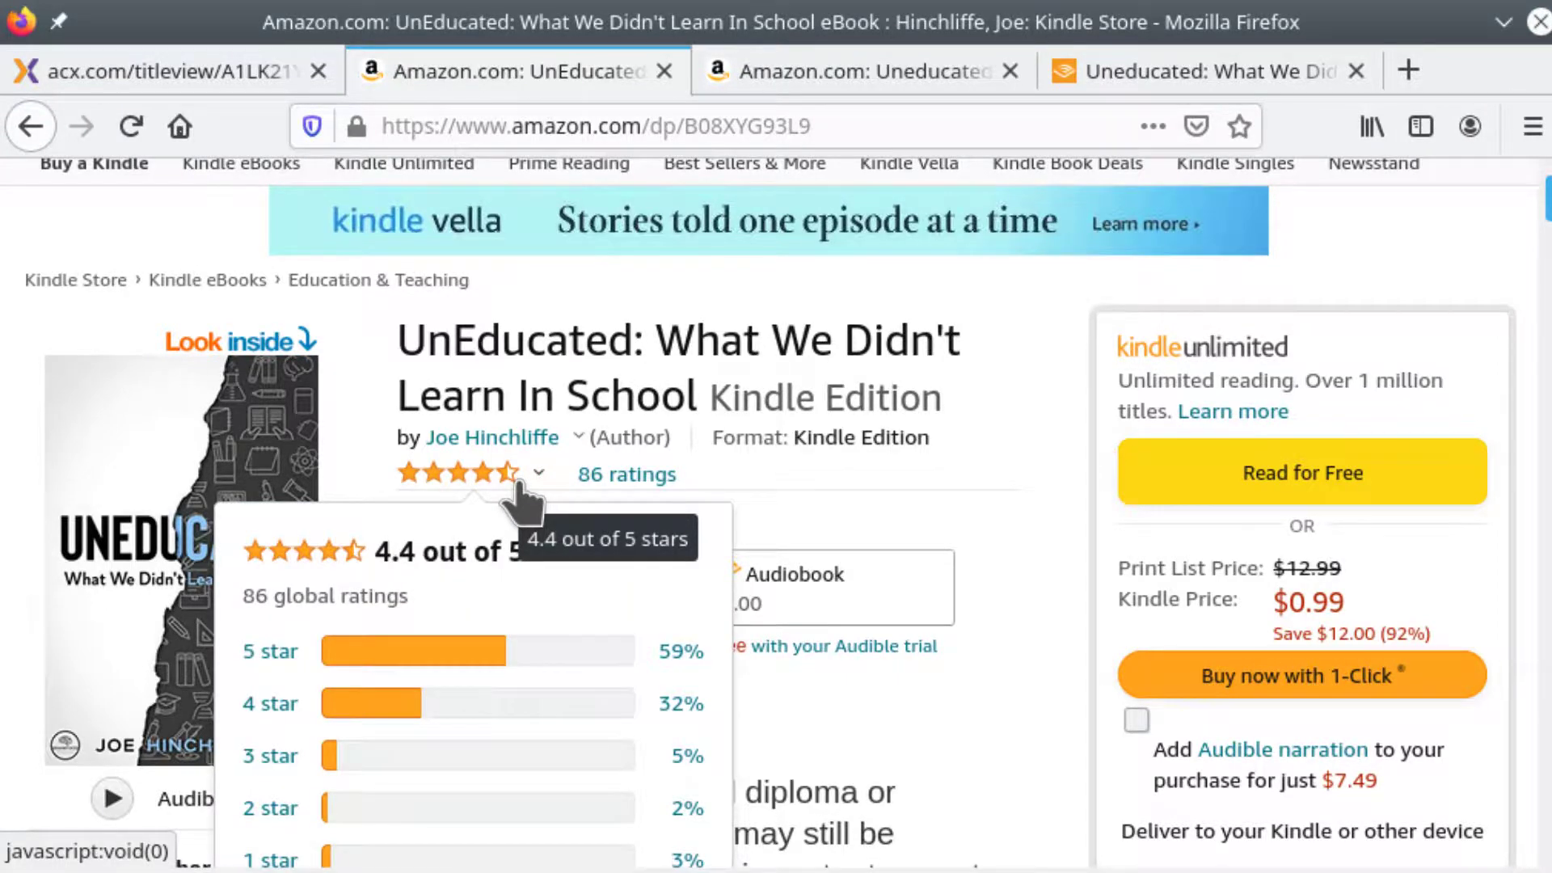
left_click(517, 483)
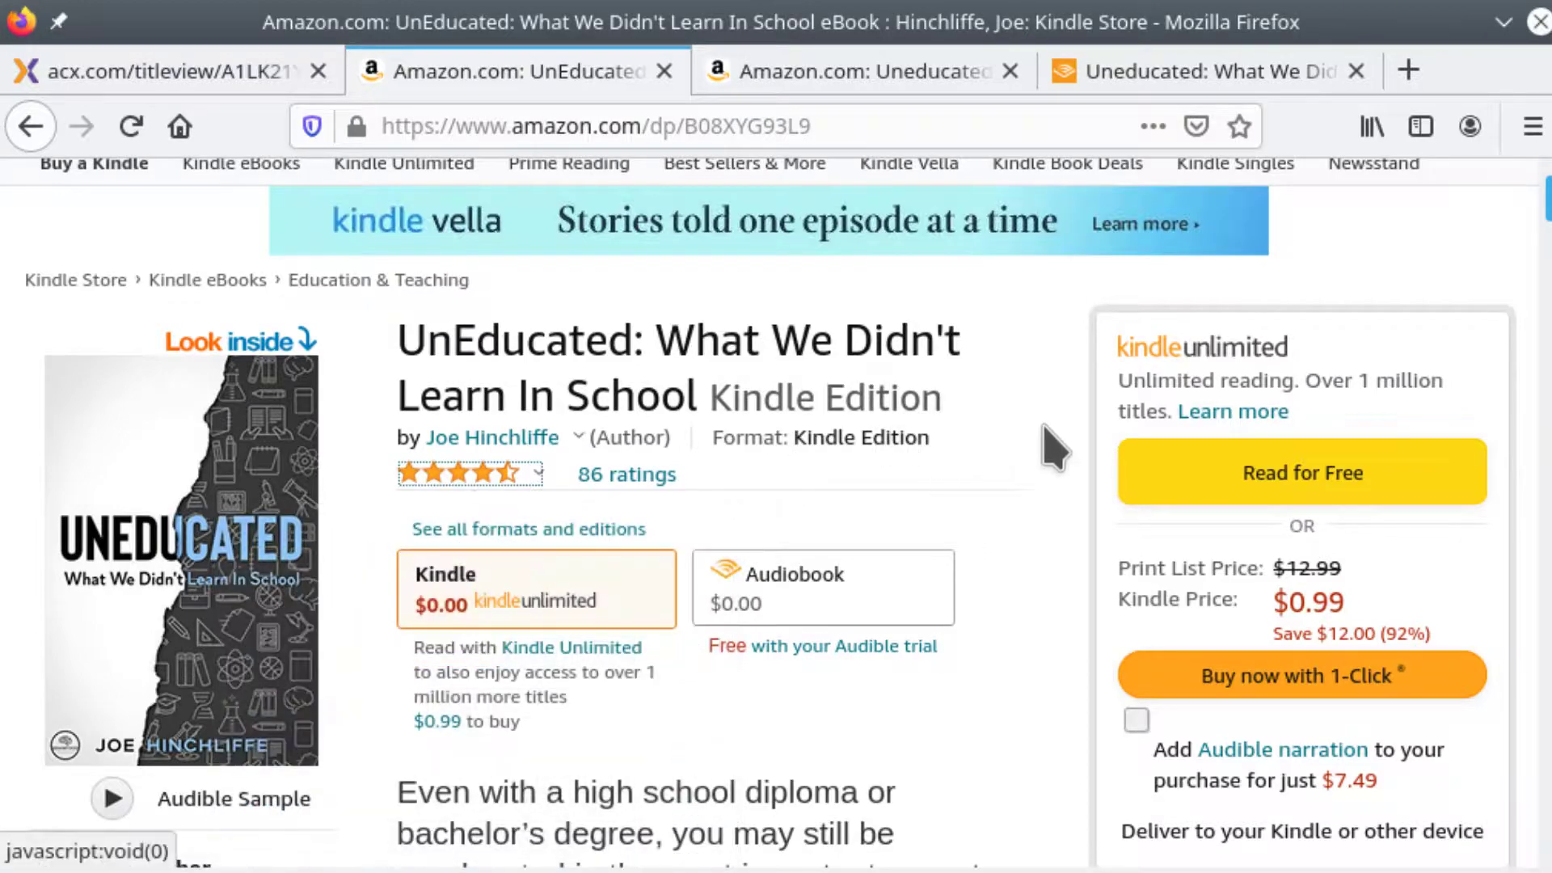
scroll(982, 479, "down", 10)
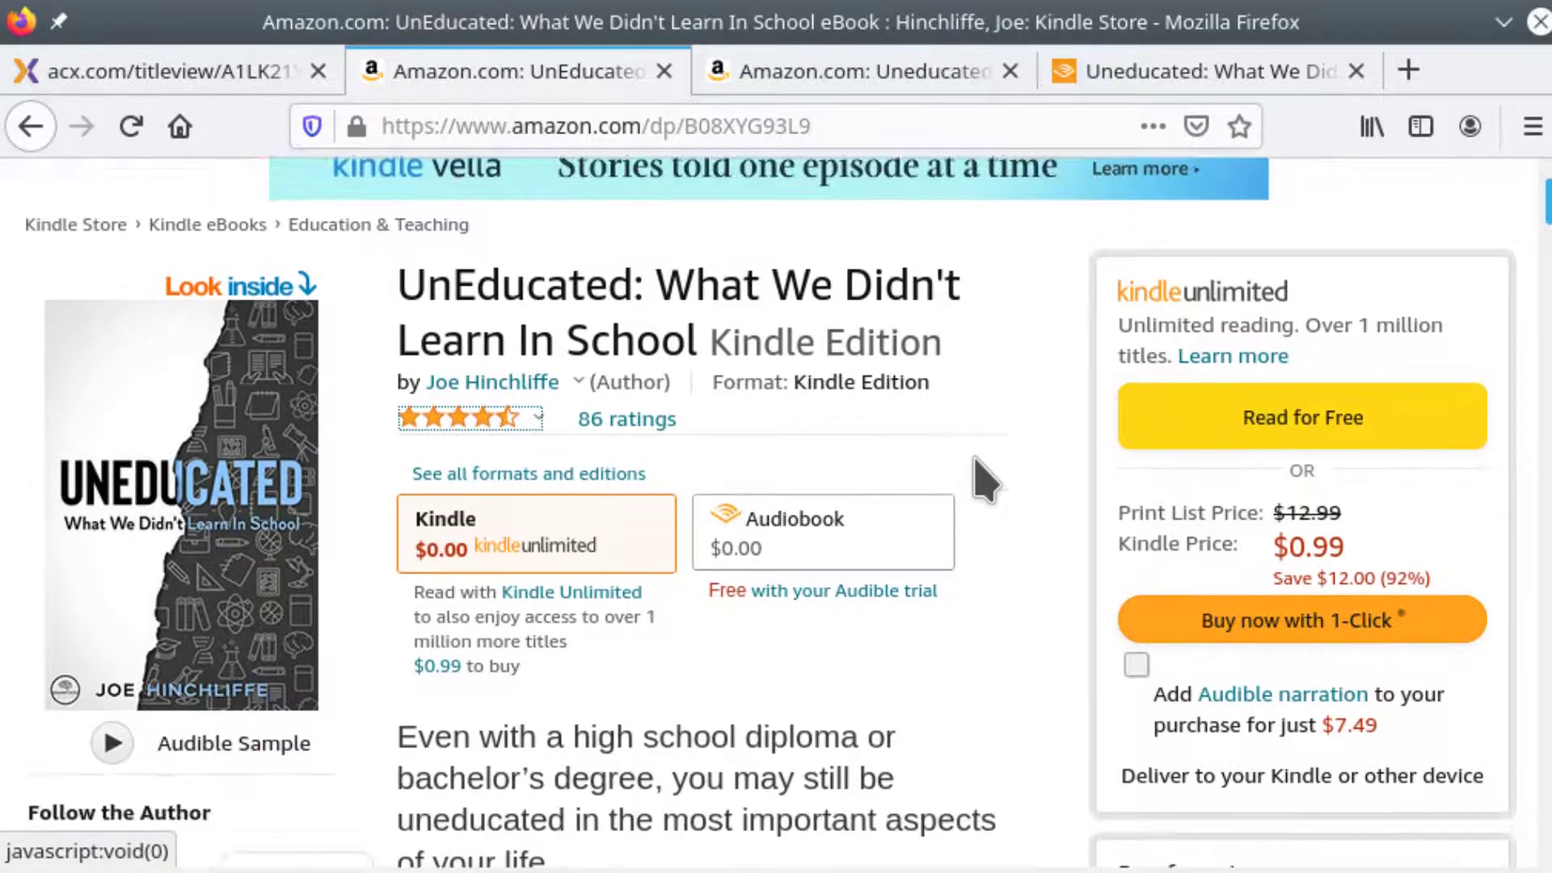
scroll(979, 478, "down", 14)
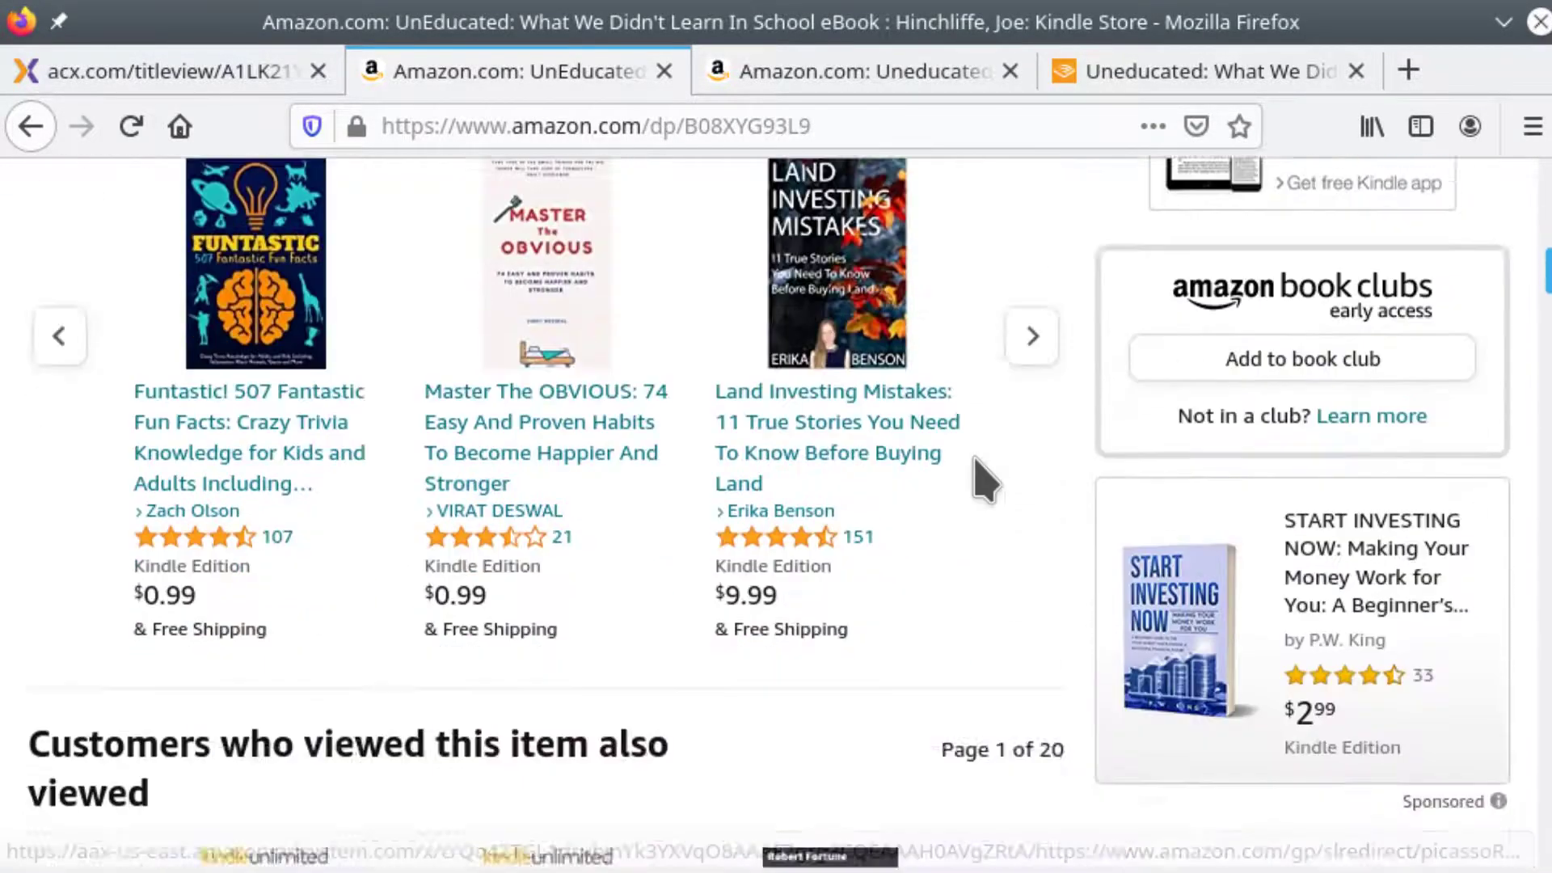
scroll(982, 481, "down", 18)
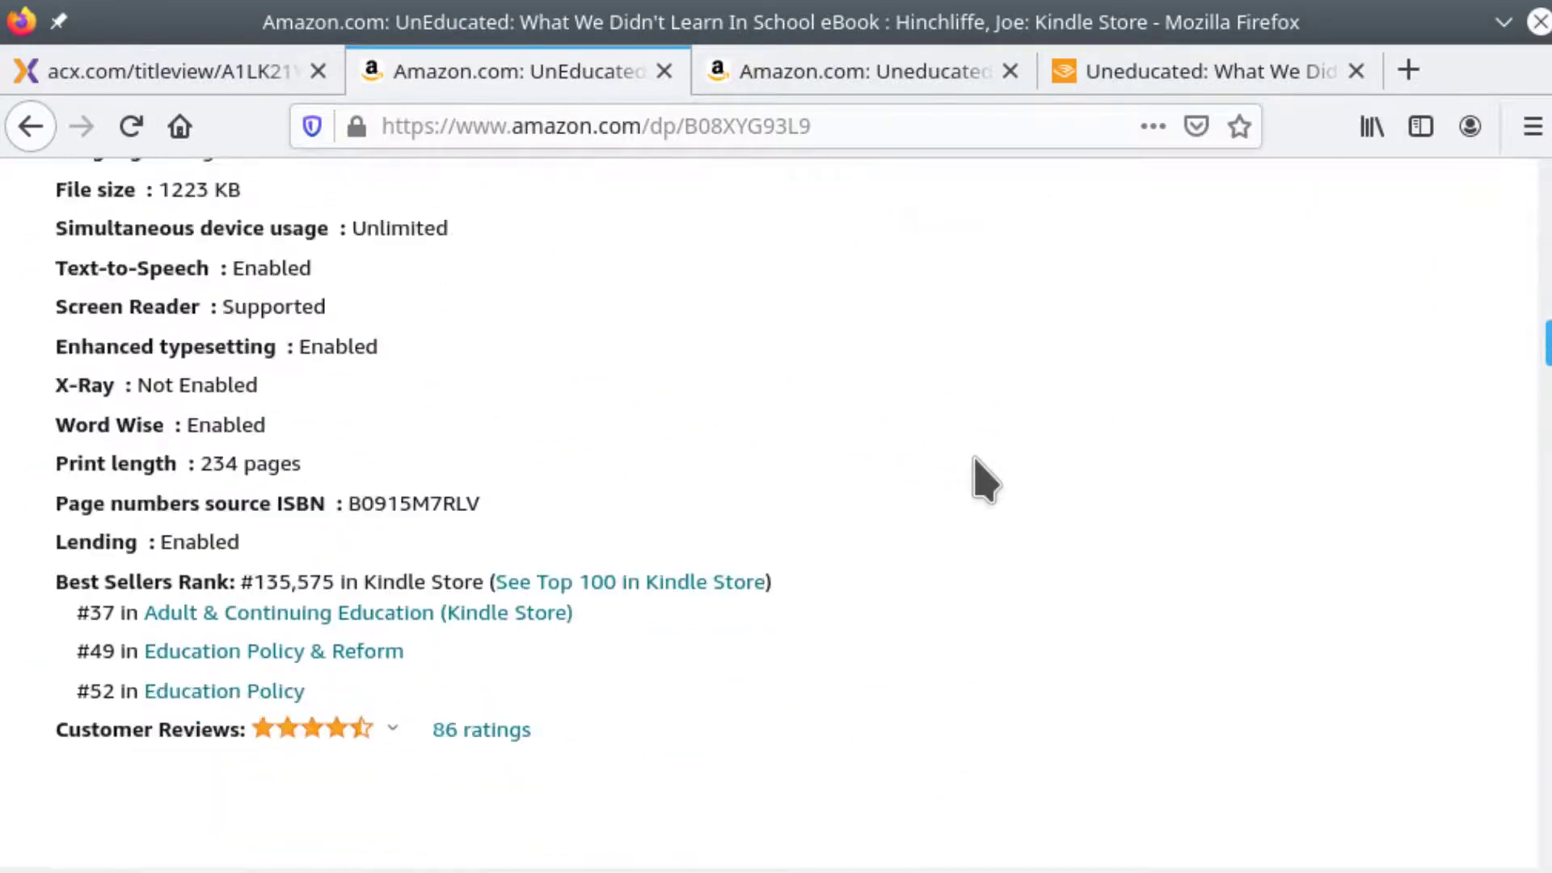
scroll(982, 481, "down", 18)
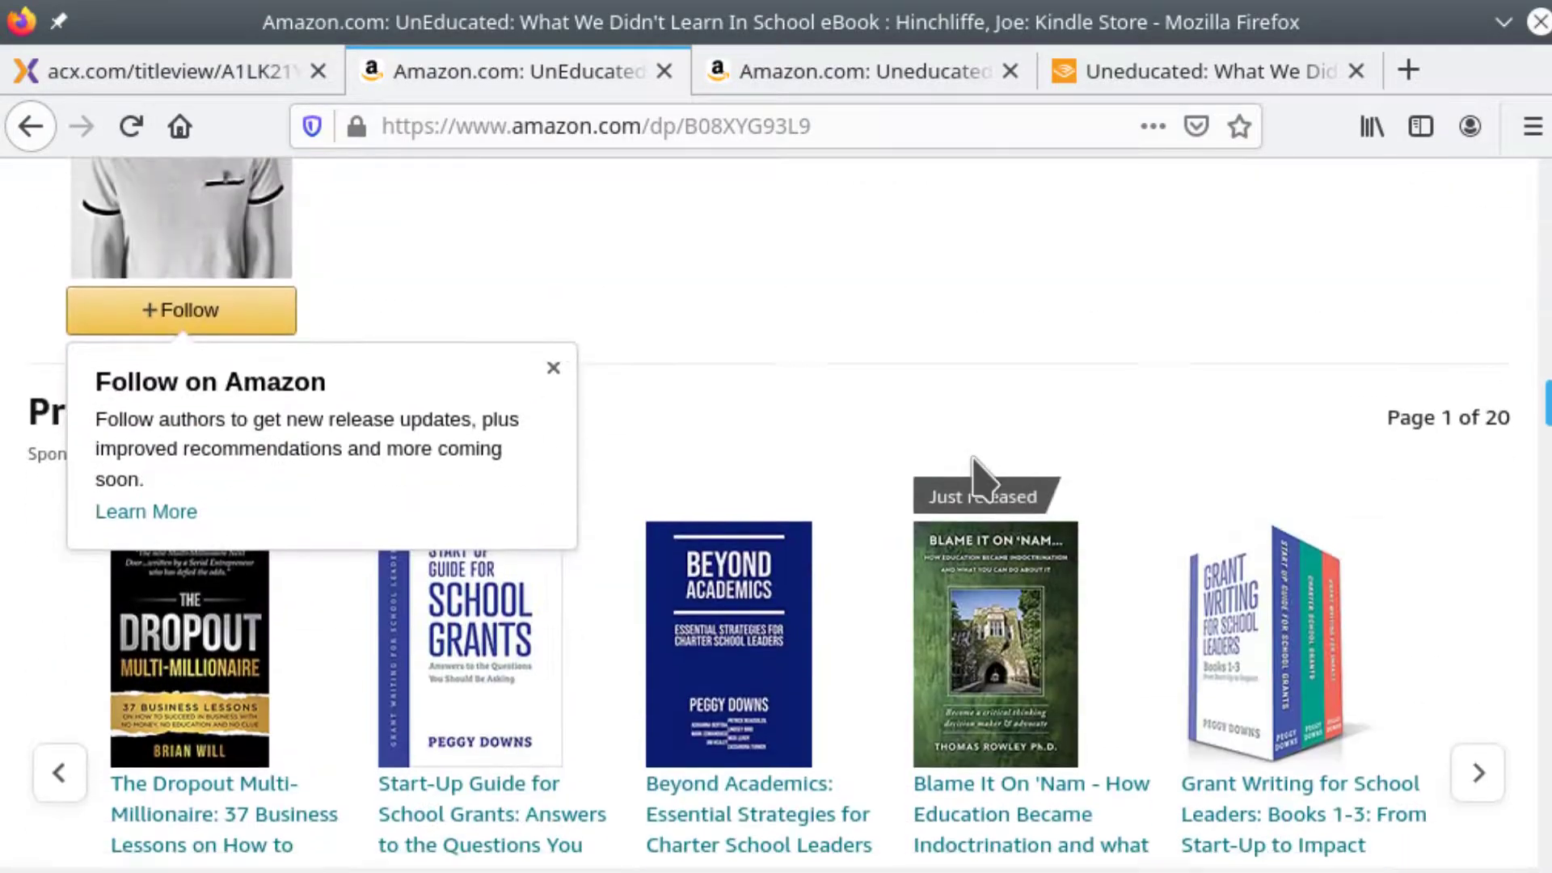
scroll(978, 481, "down", 16)
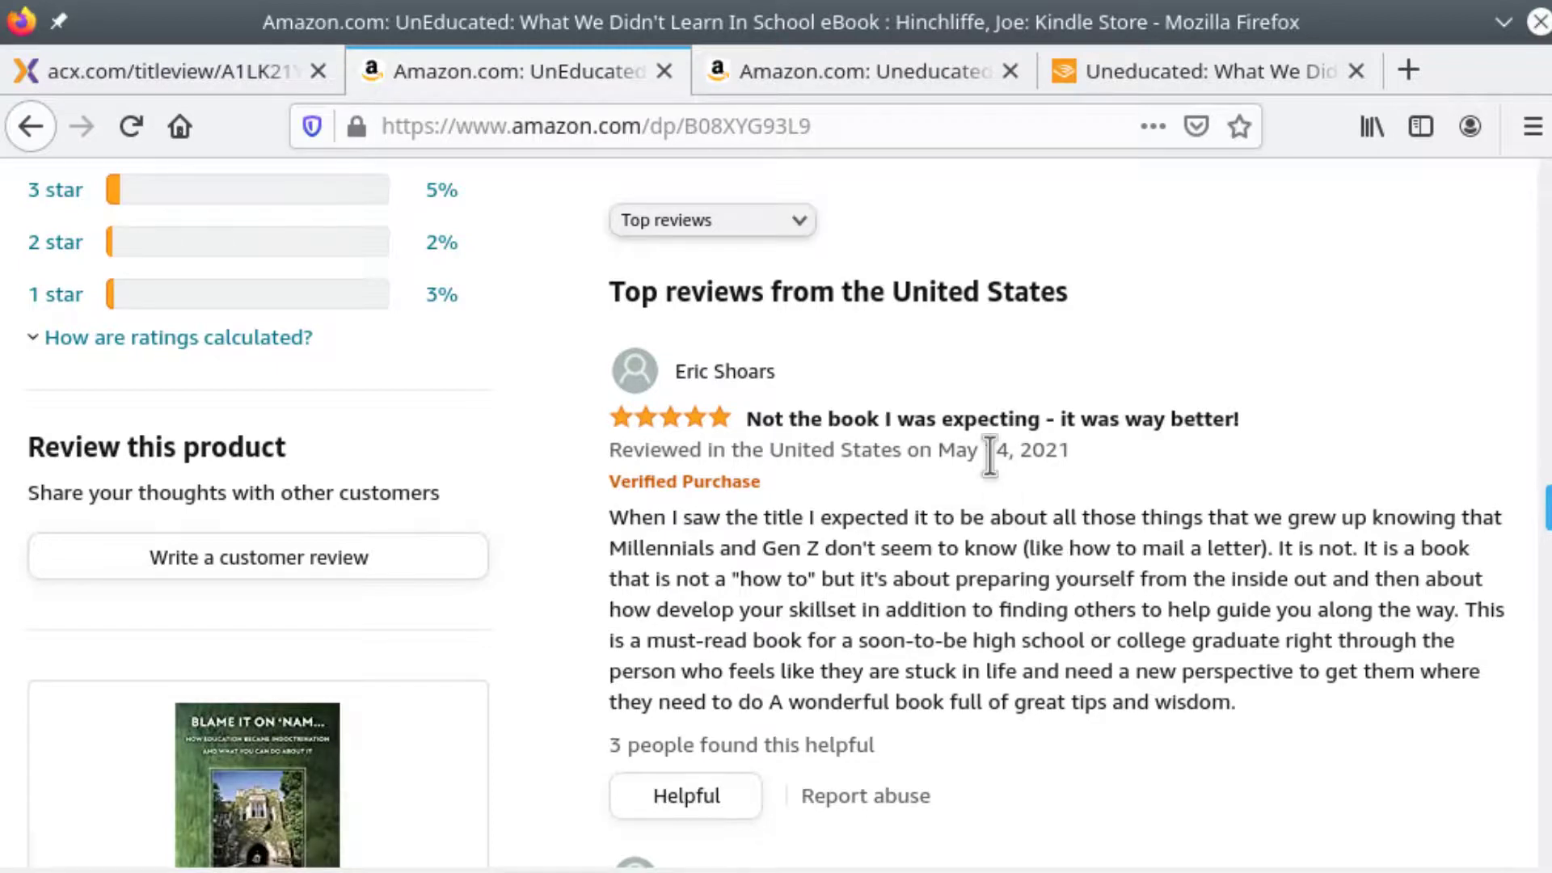
scroll(992, 456, "down", 2)
scroll(988, 463, "down", 5)
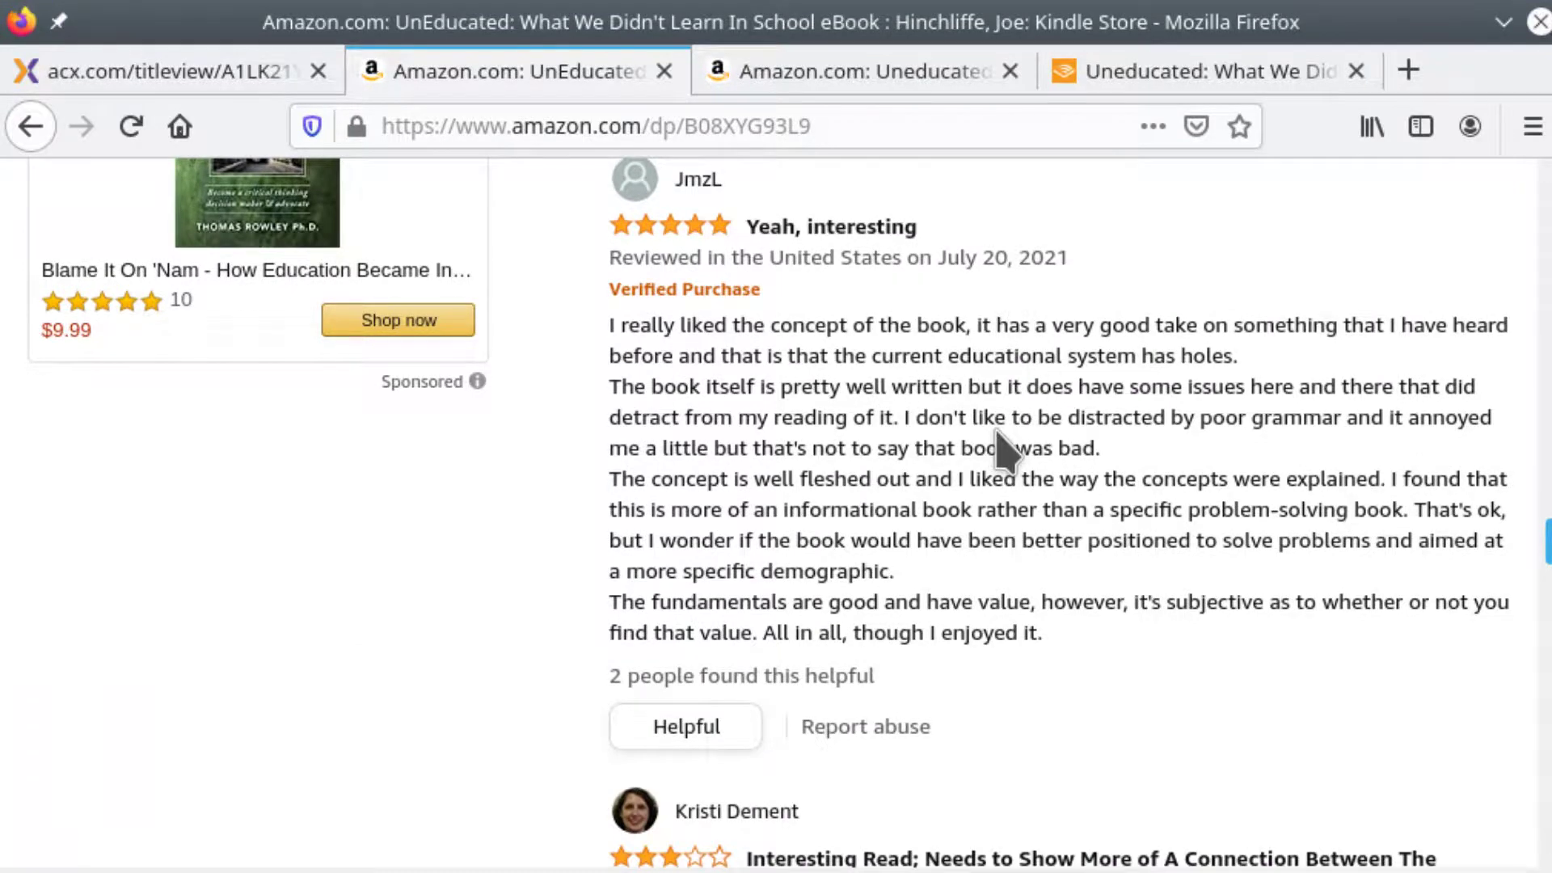
scroll(957, 422, "down", 6)
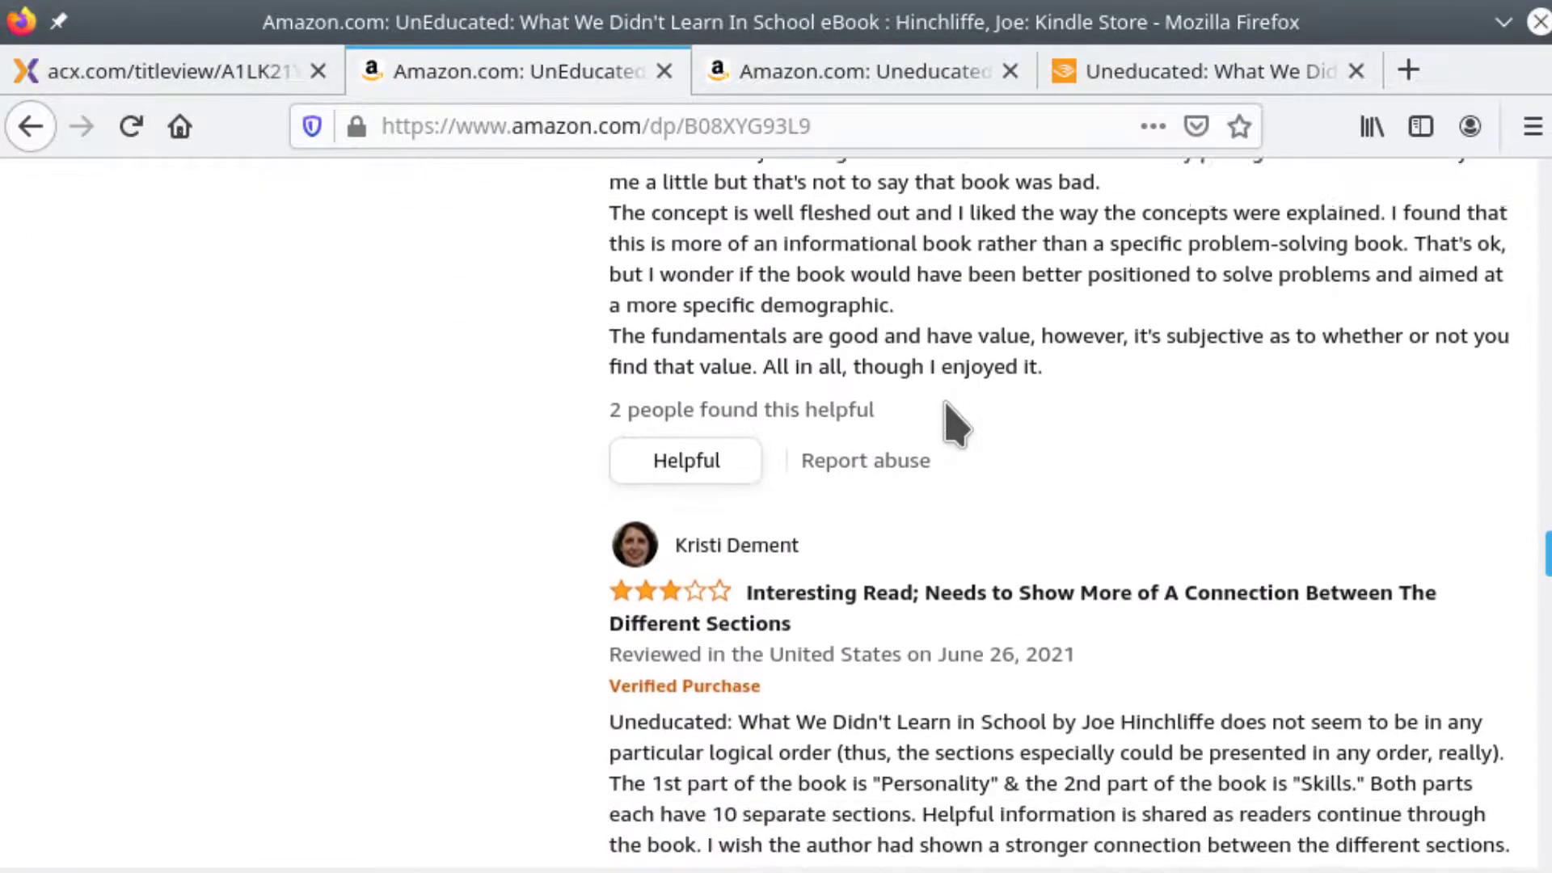
scroll(942, 408, "down", 5)
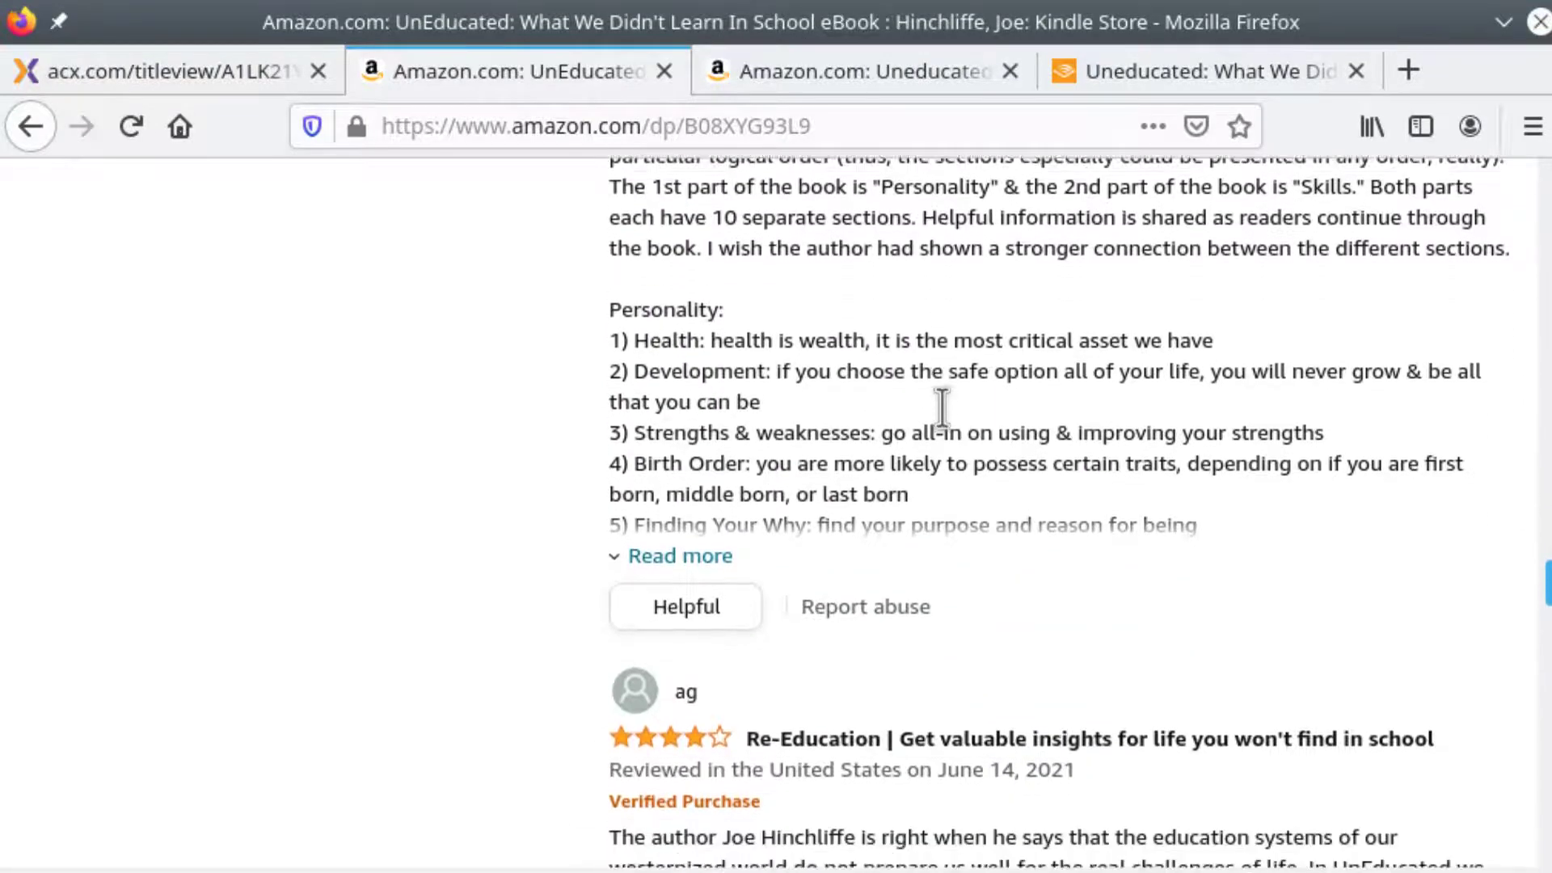
scroll(943, 408, "down", 7)
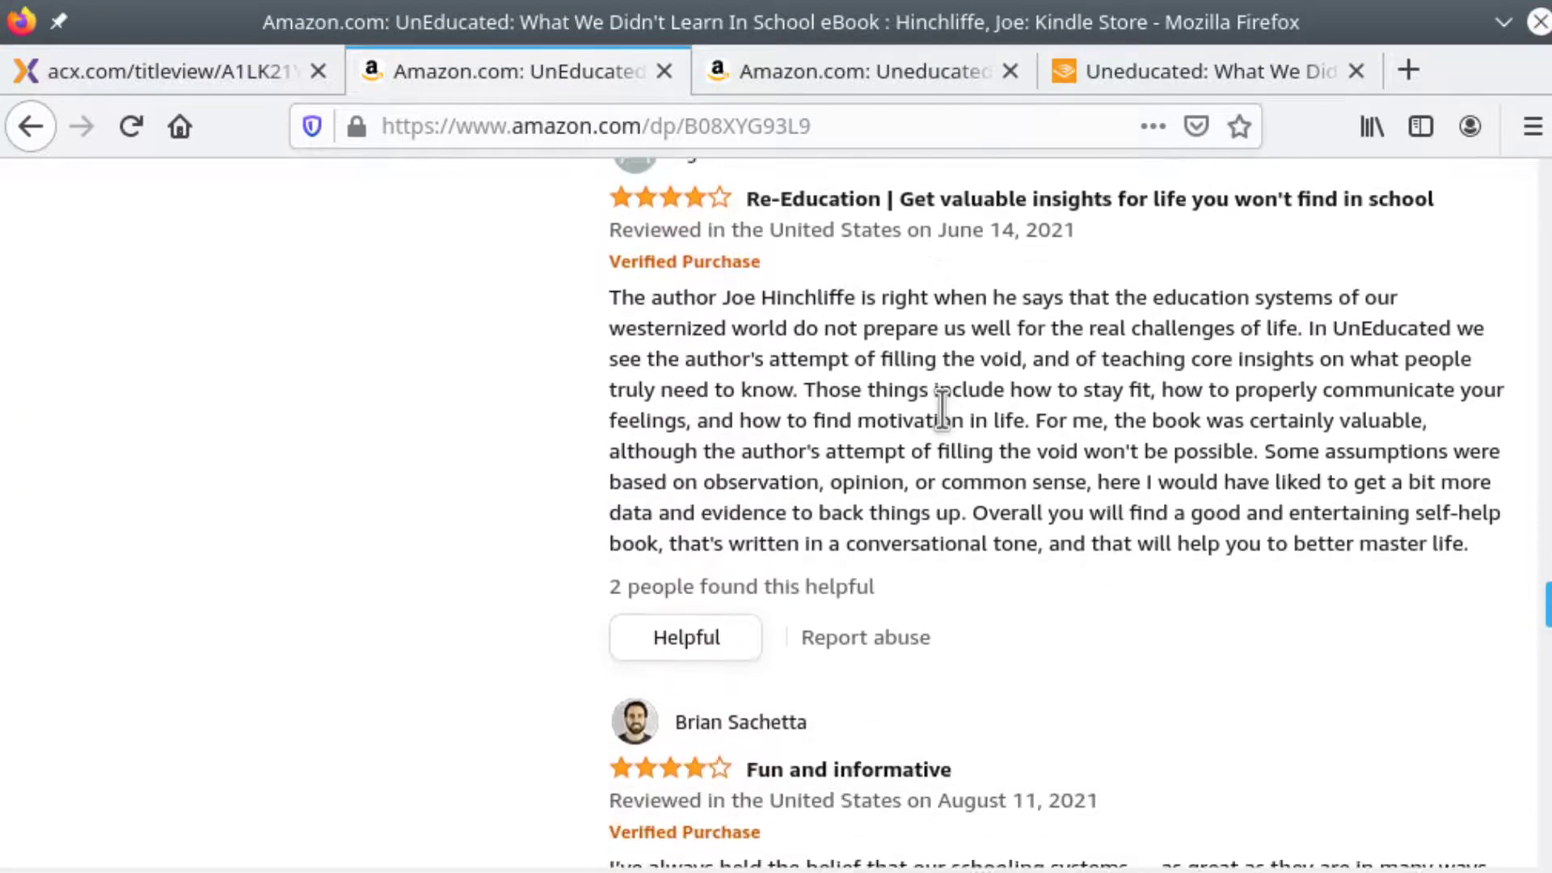
scroll(943, 424, "down", 6)
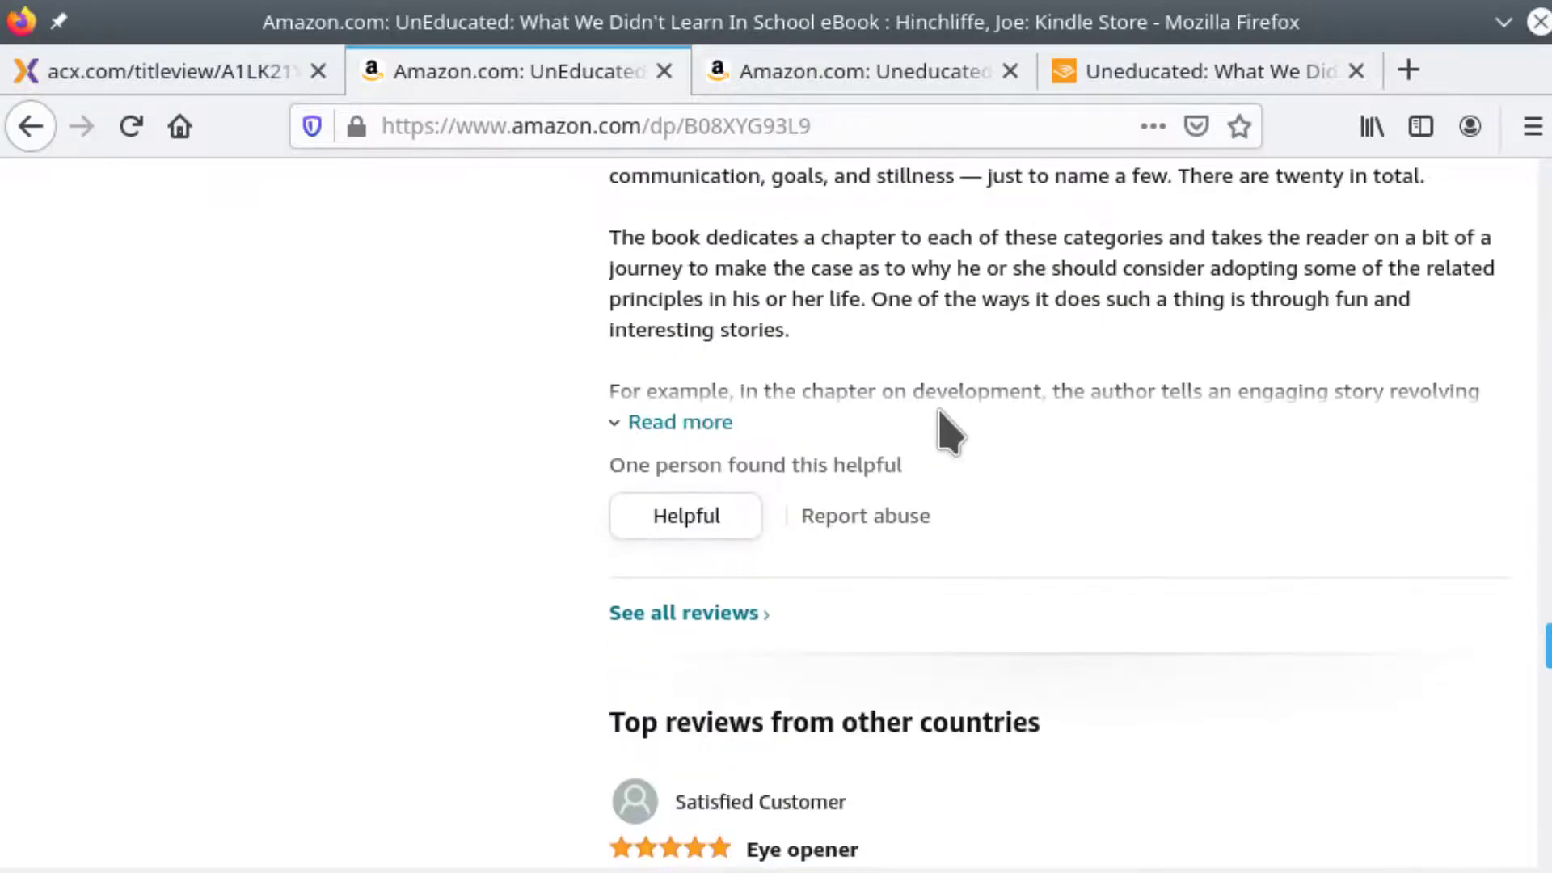
scroll(943, 421, "down", 2)
scroll(943, 421, "up", 13)
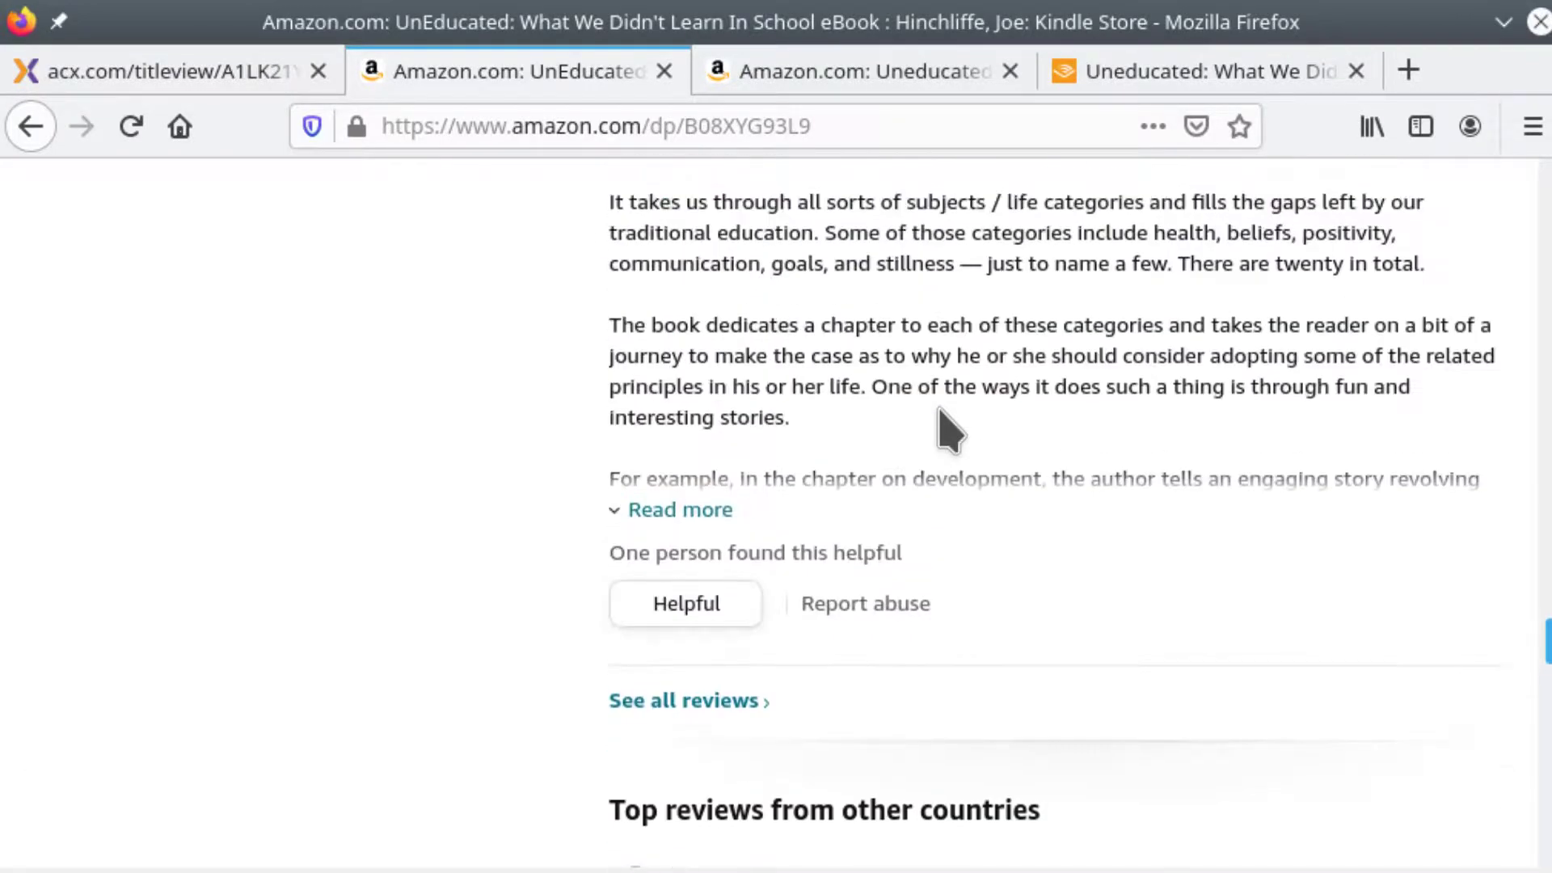
scroll(950, 420, "up", 7)
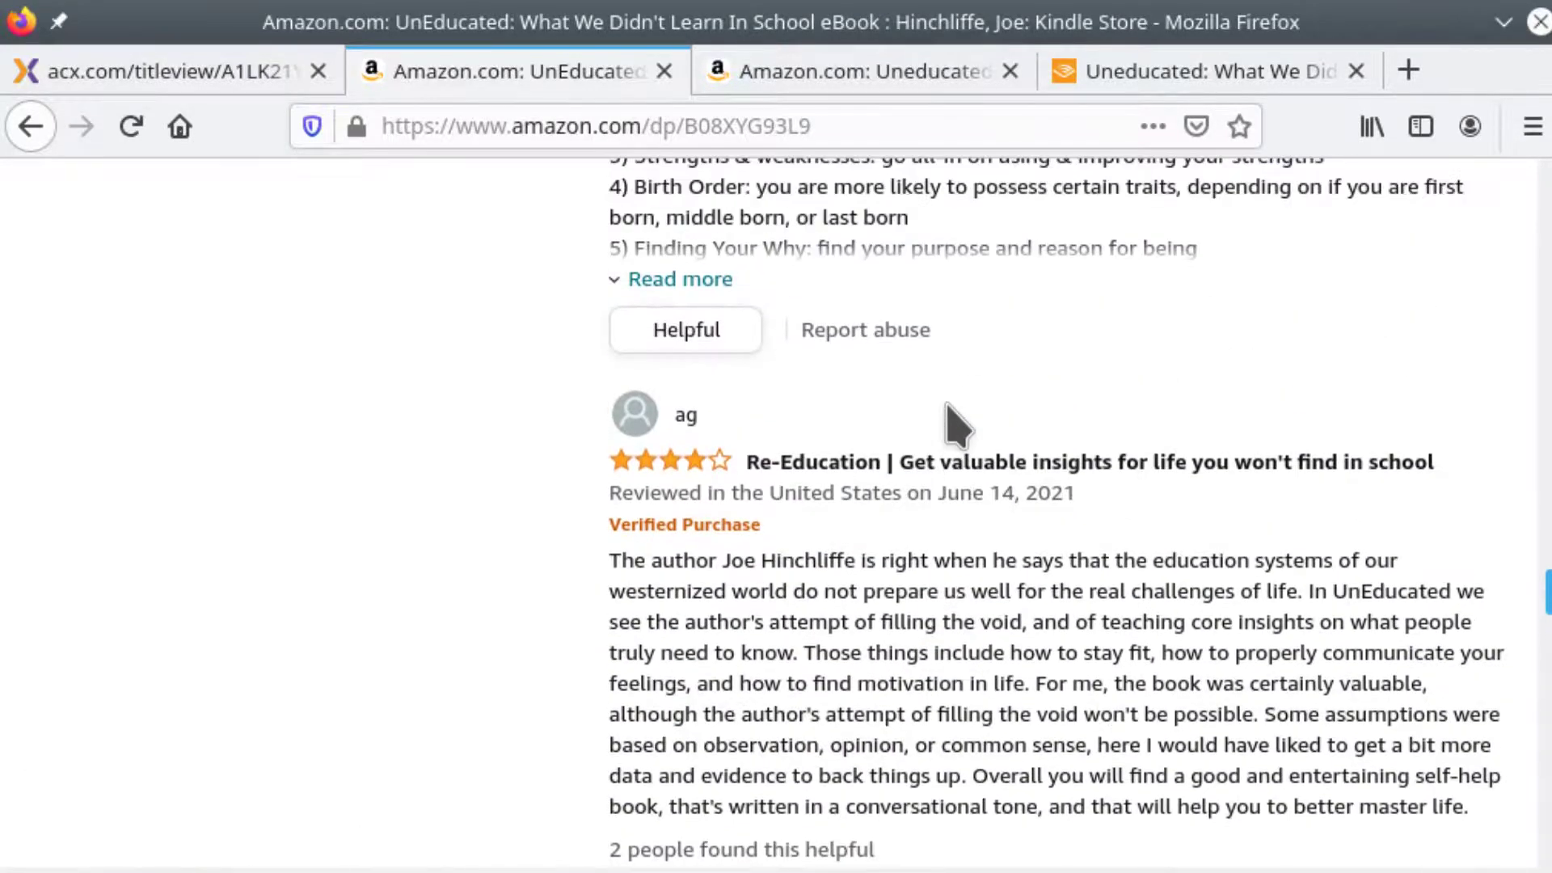
scroll(947, 402, "up", 12)
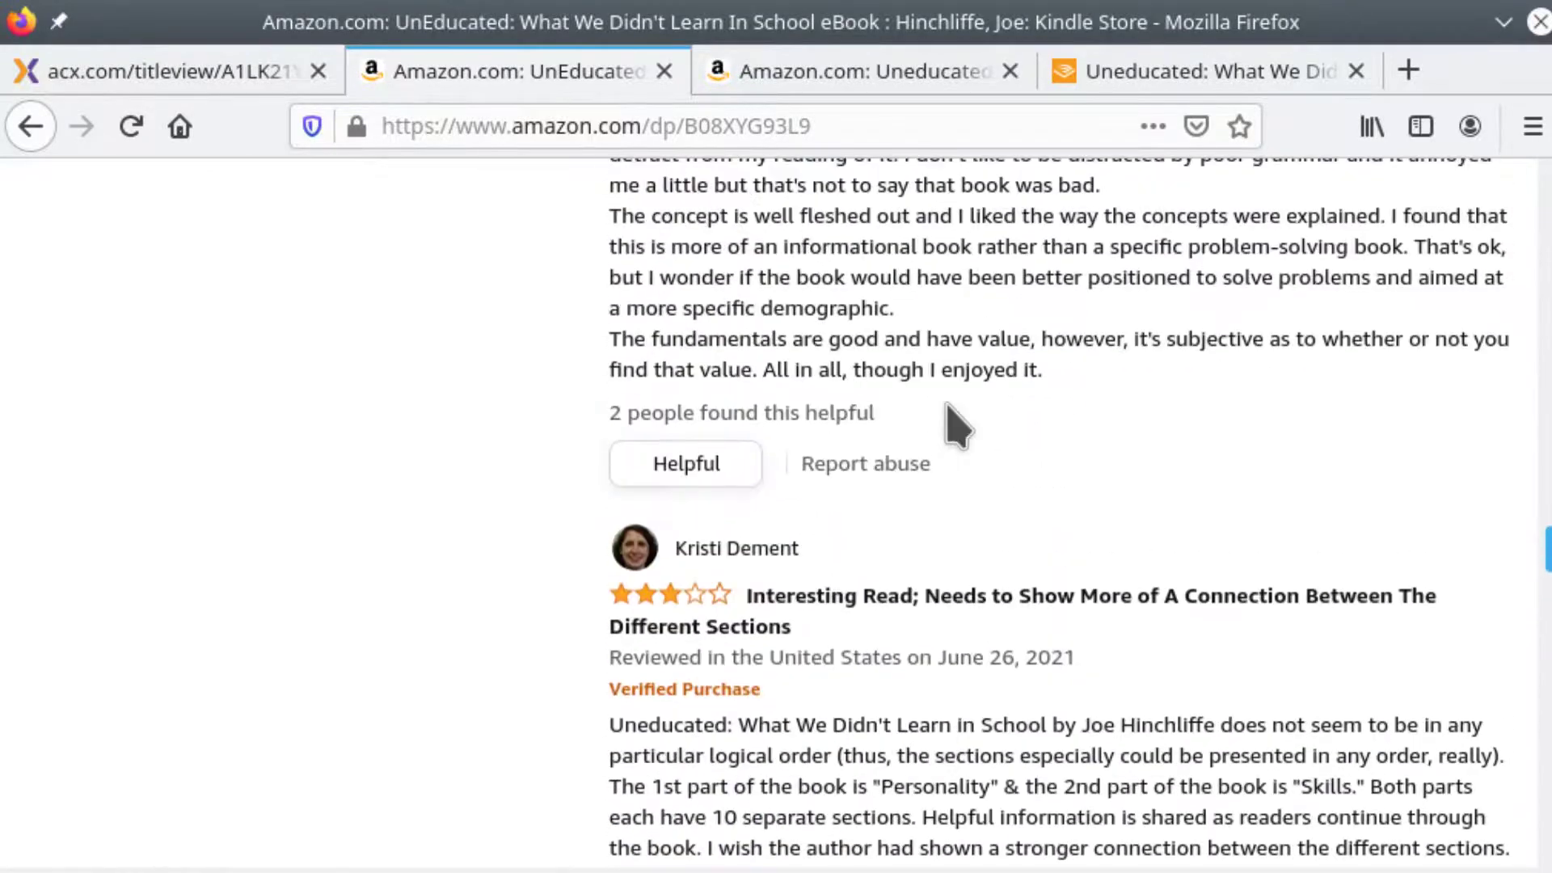
scroll(947, 402, "up", 14)
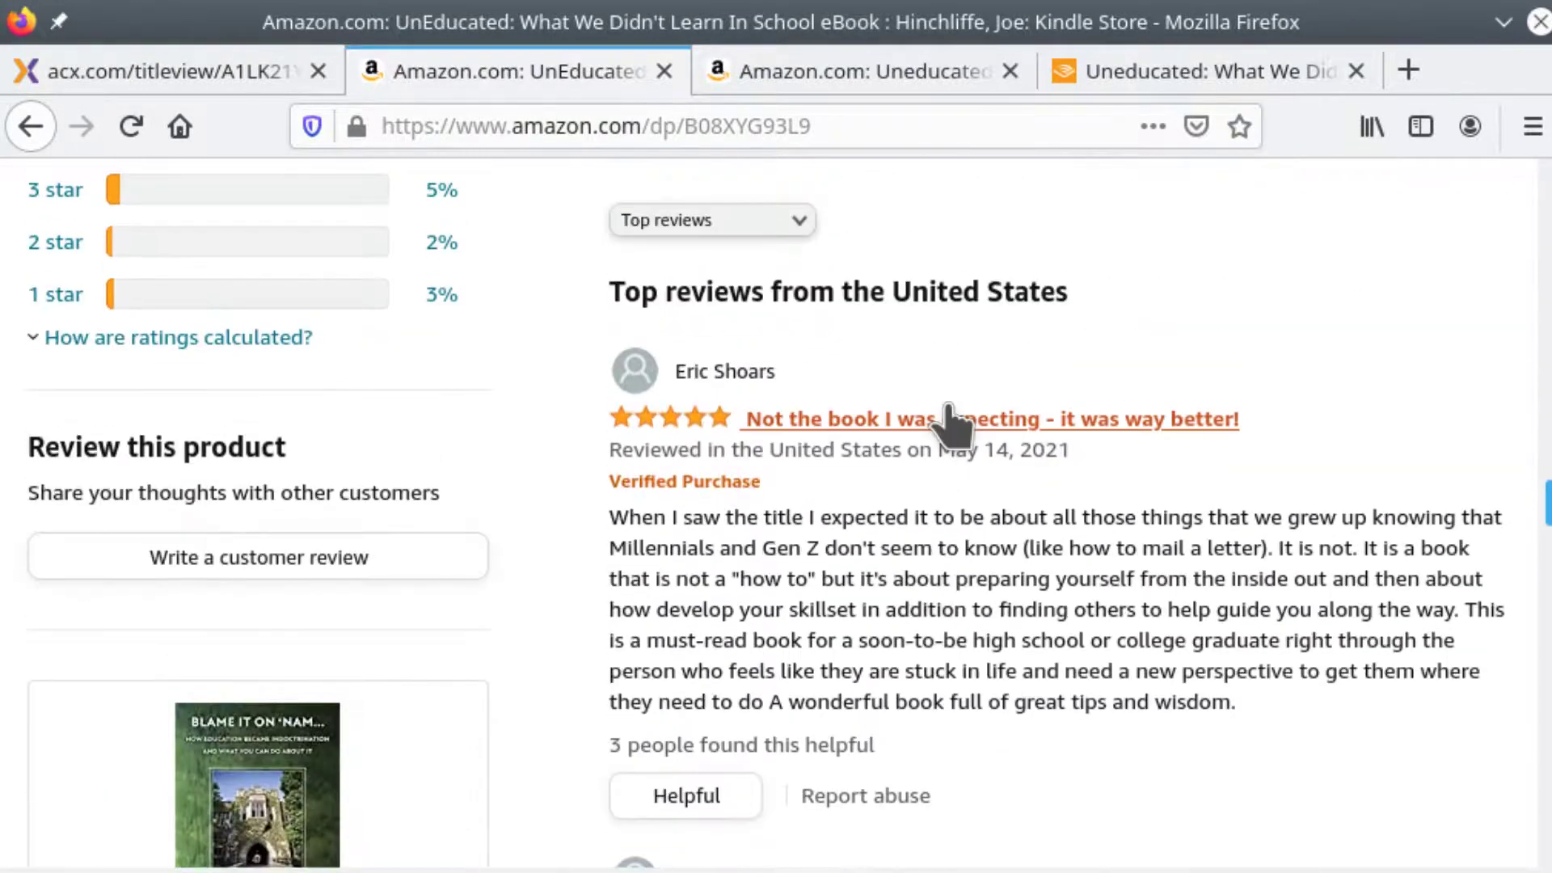
scroll(950, 425, "up", 8)
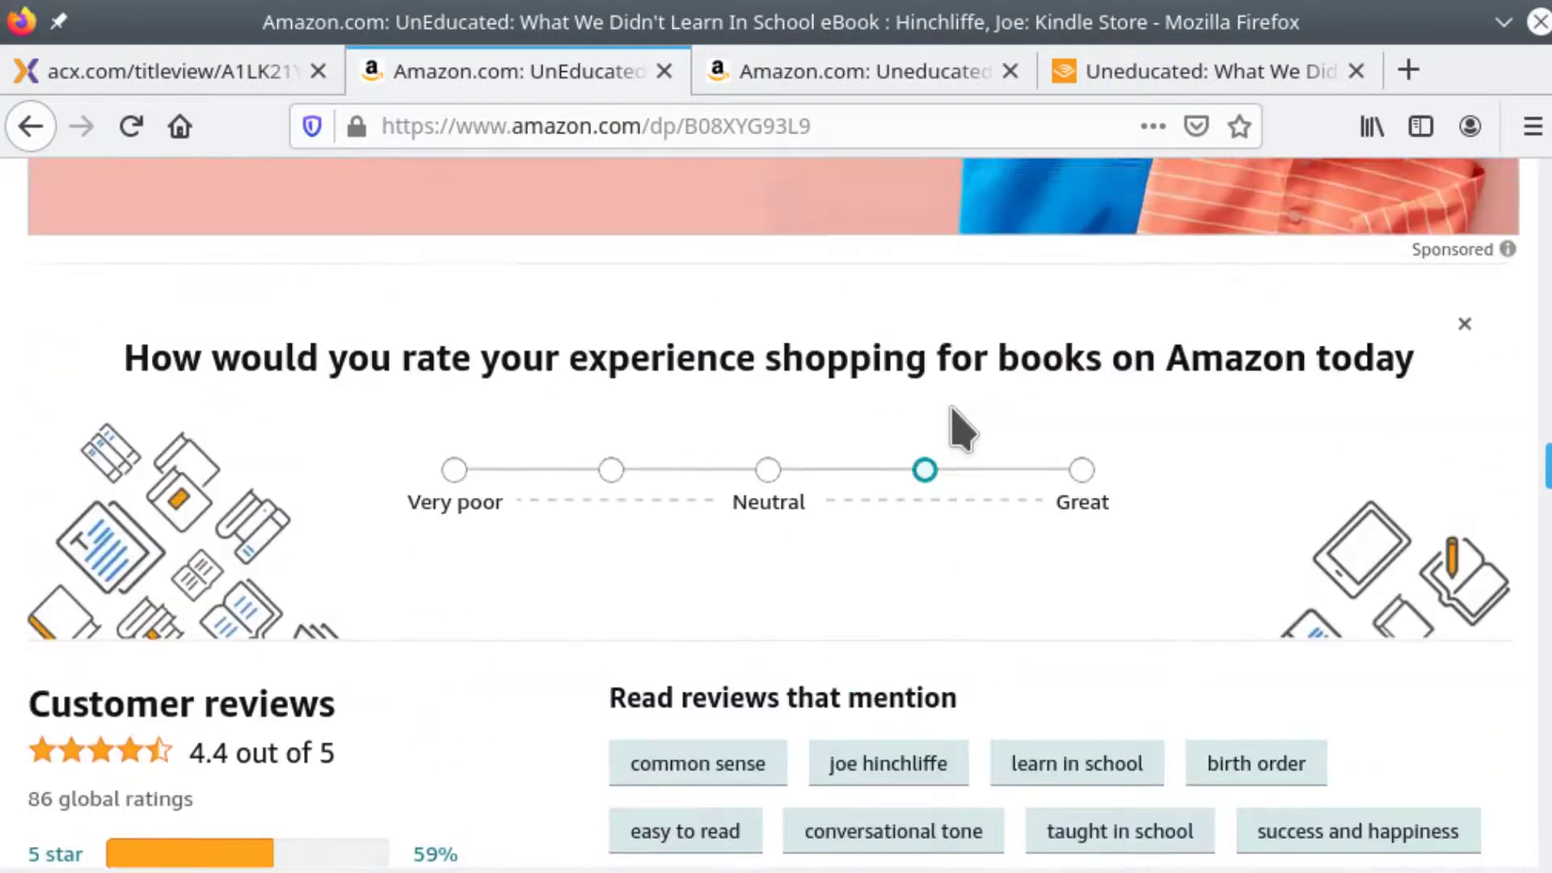
scroll(952, 409, "up", 15)
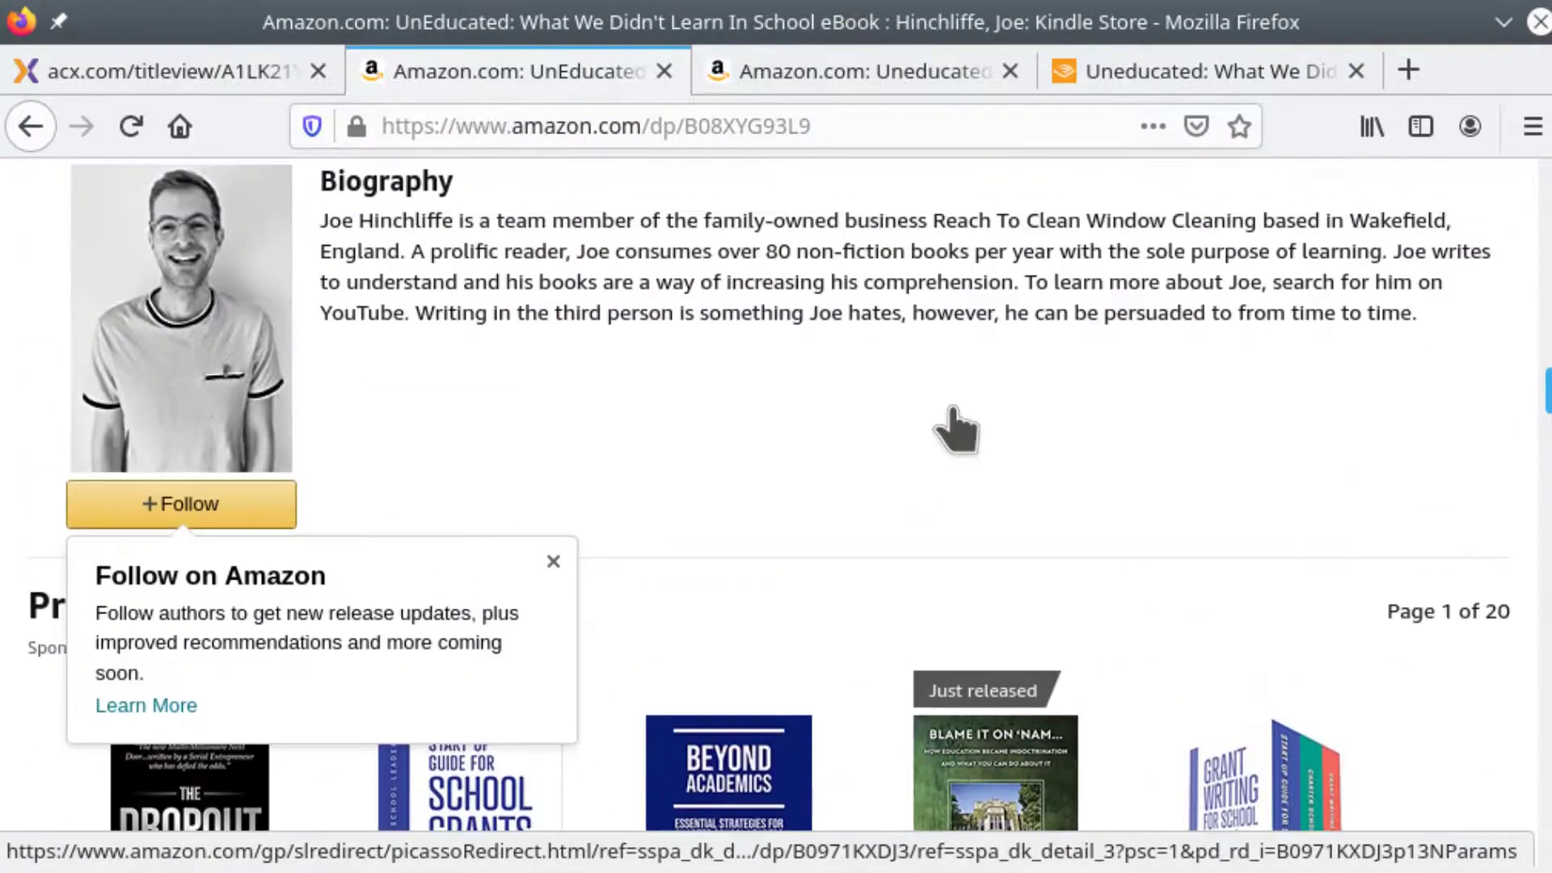
scroll(954, 425, "up", 4)
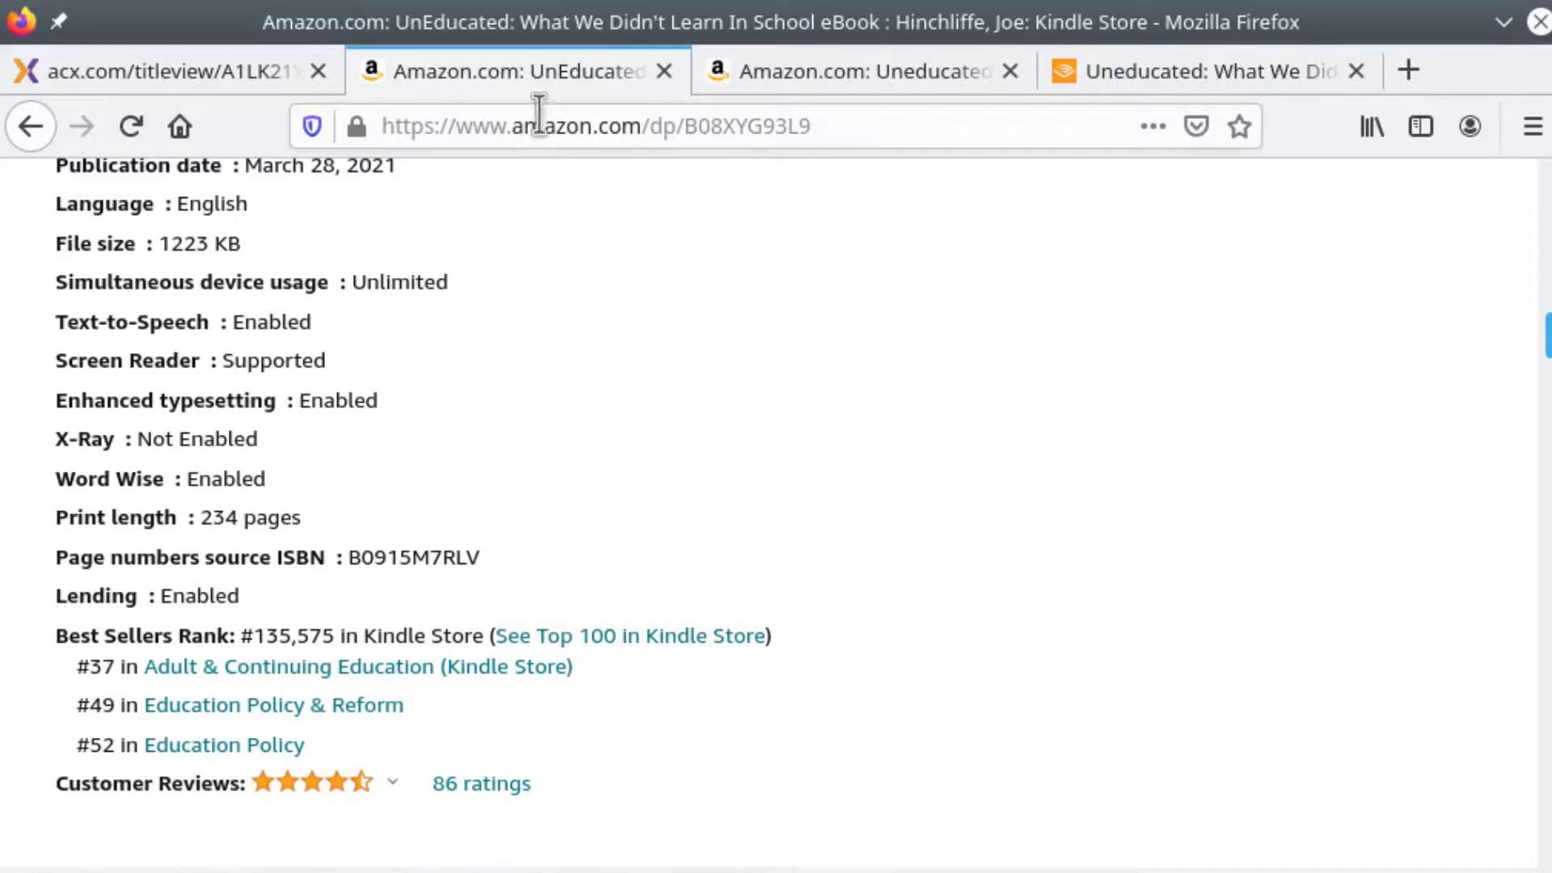
scroll(703, 521, "up", 20)
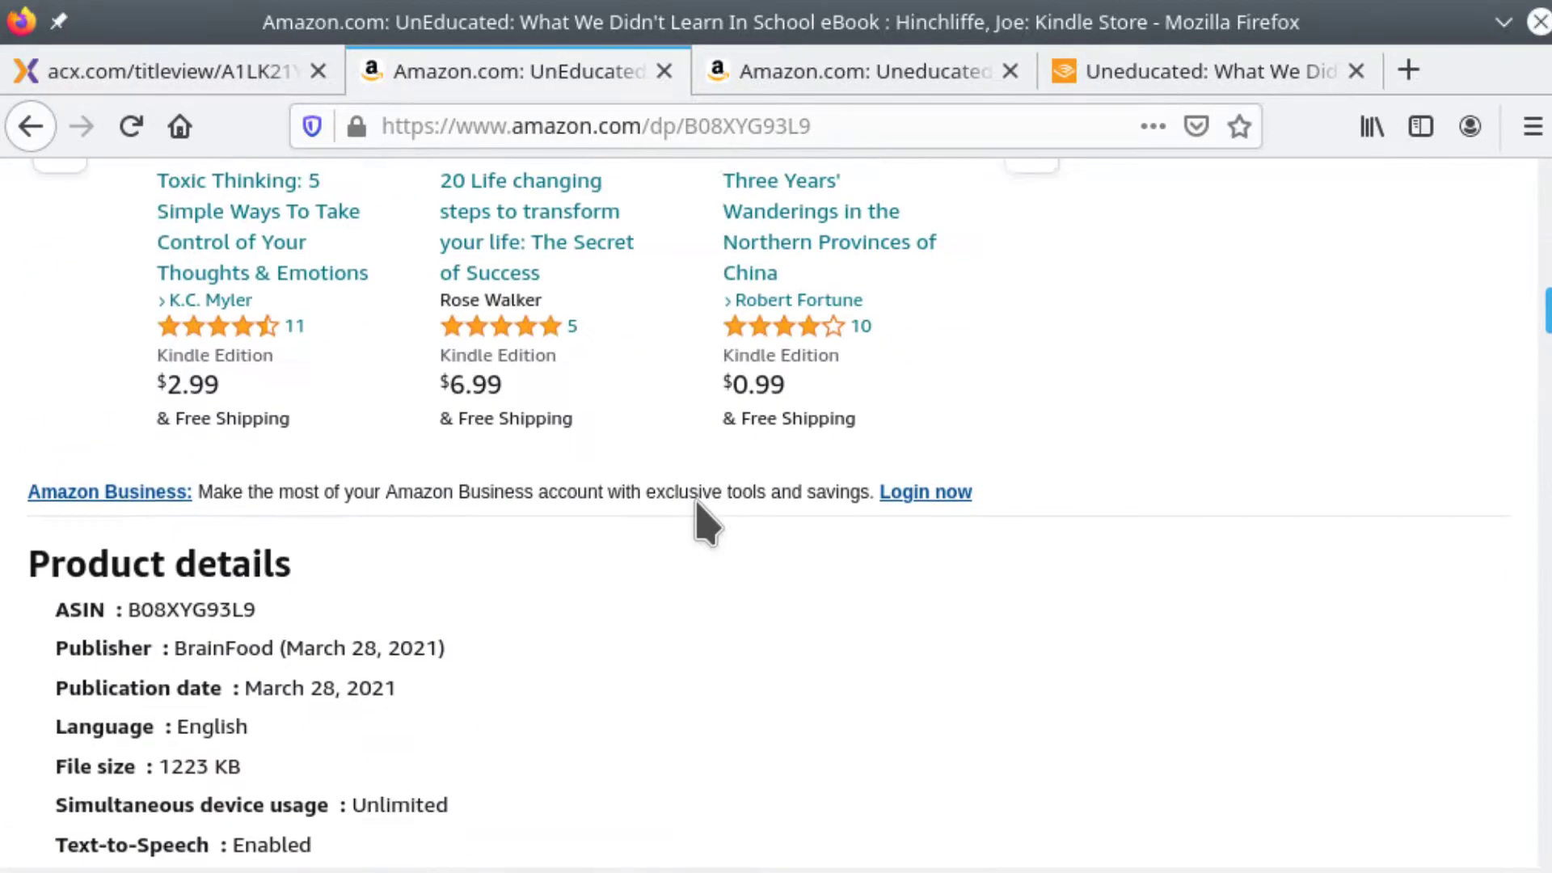
scroll(703, 521, "up", 10)
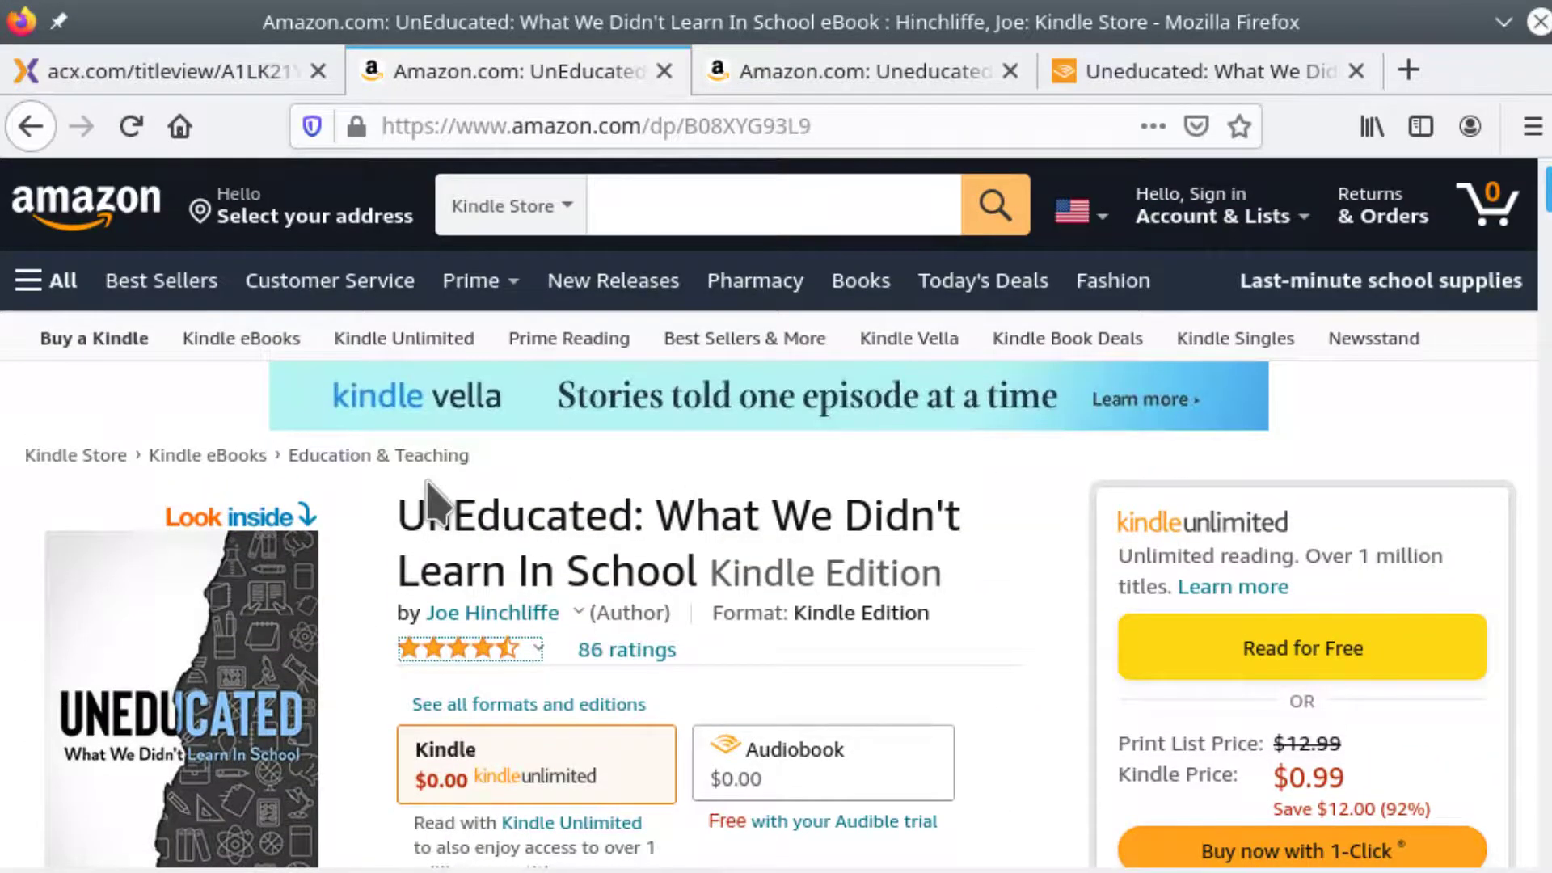
left_click(788, 81)
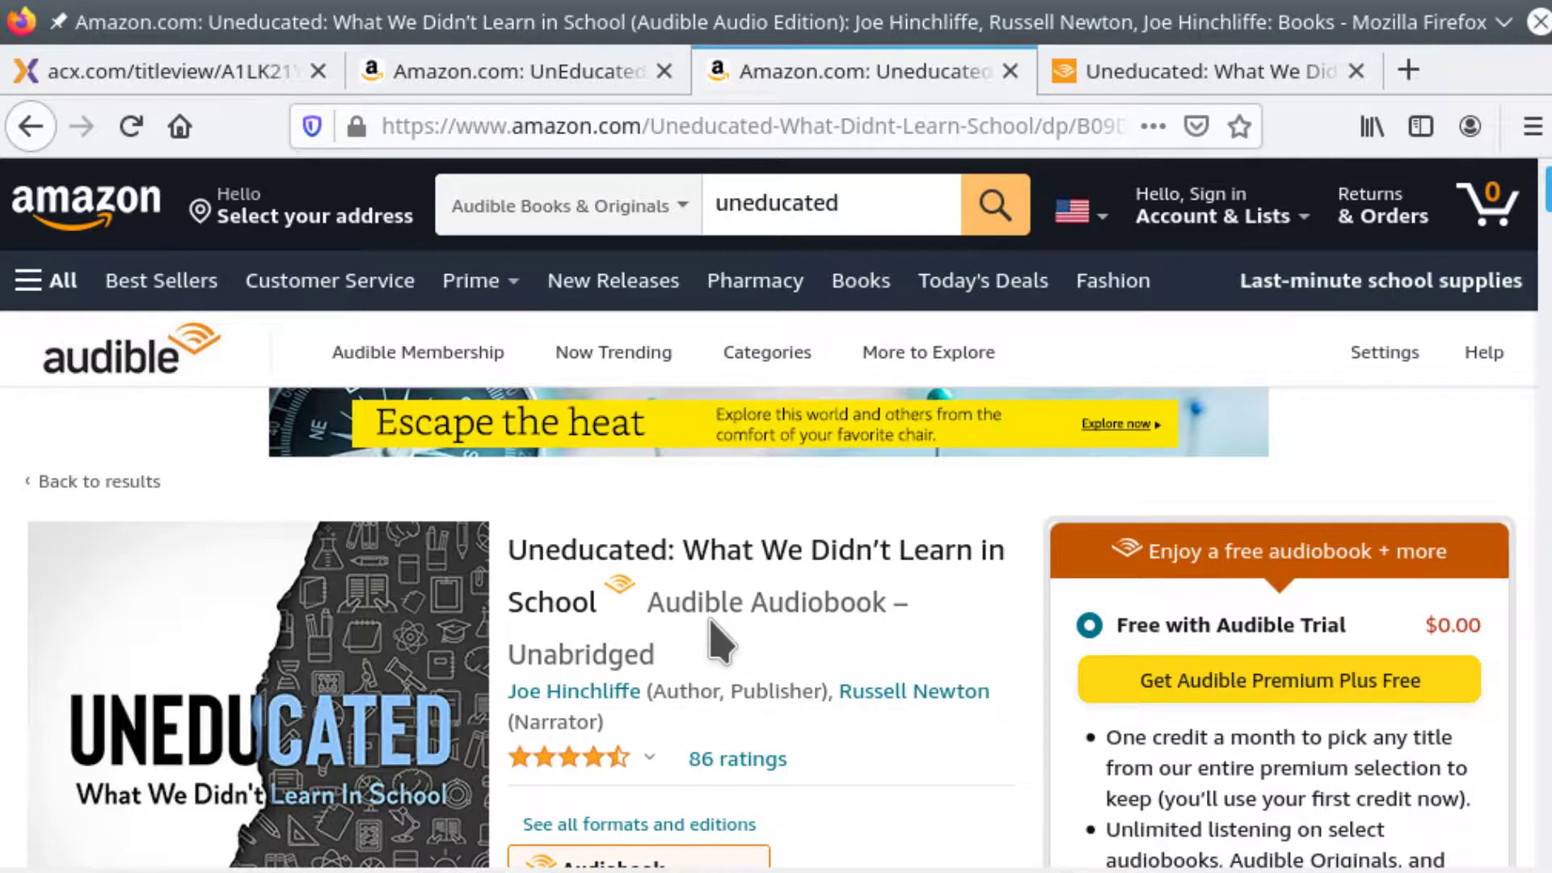
- Scroll the Audible listing to Product details (#56,442 ranking) and the 4.4-star customer reviews
scroll(710, 620, "down", 1)
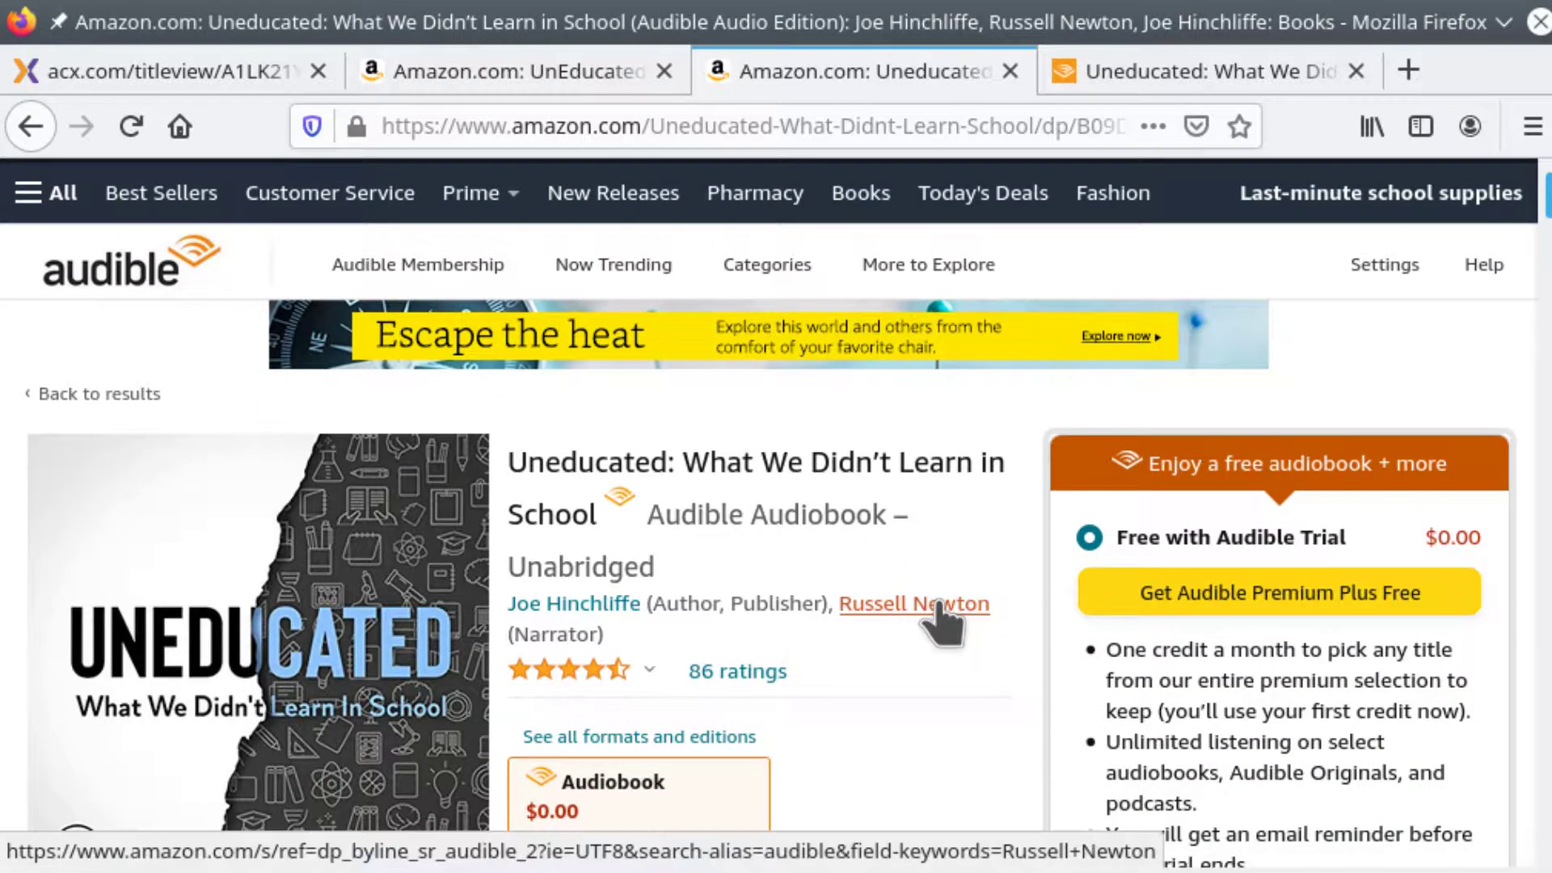
scroll(937, 618, "down", 2)
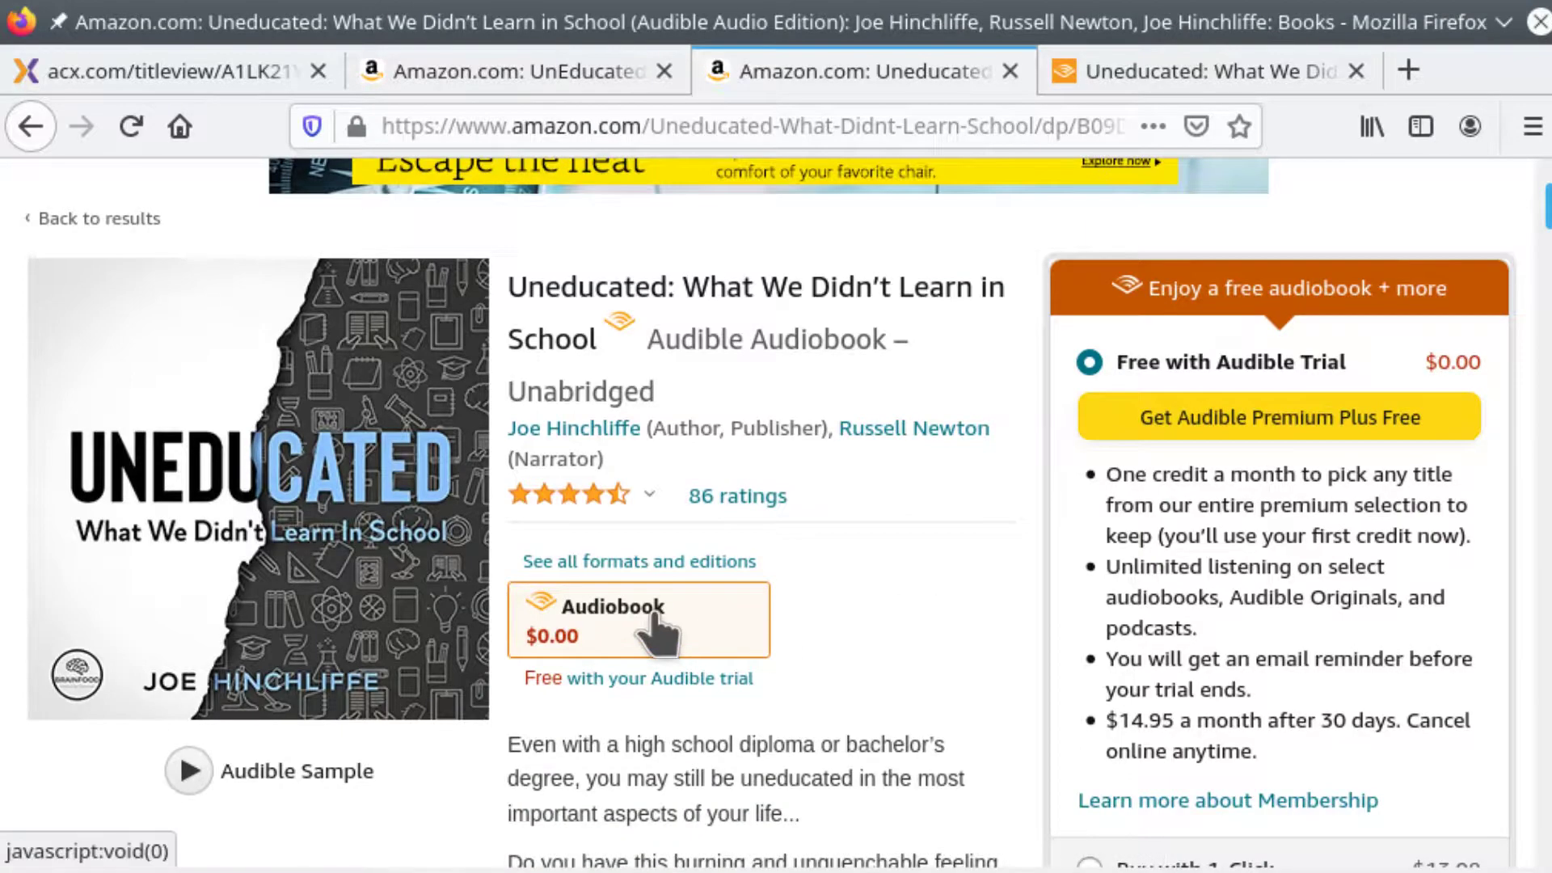
scroll(856, 610, "down", 9)
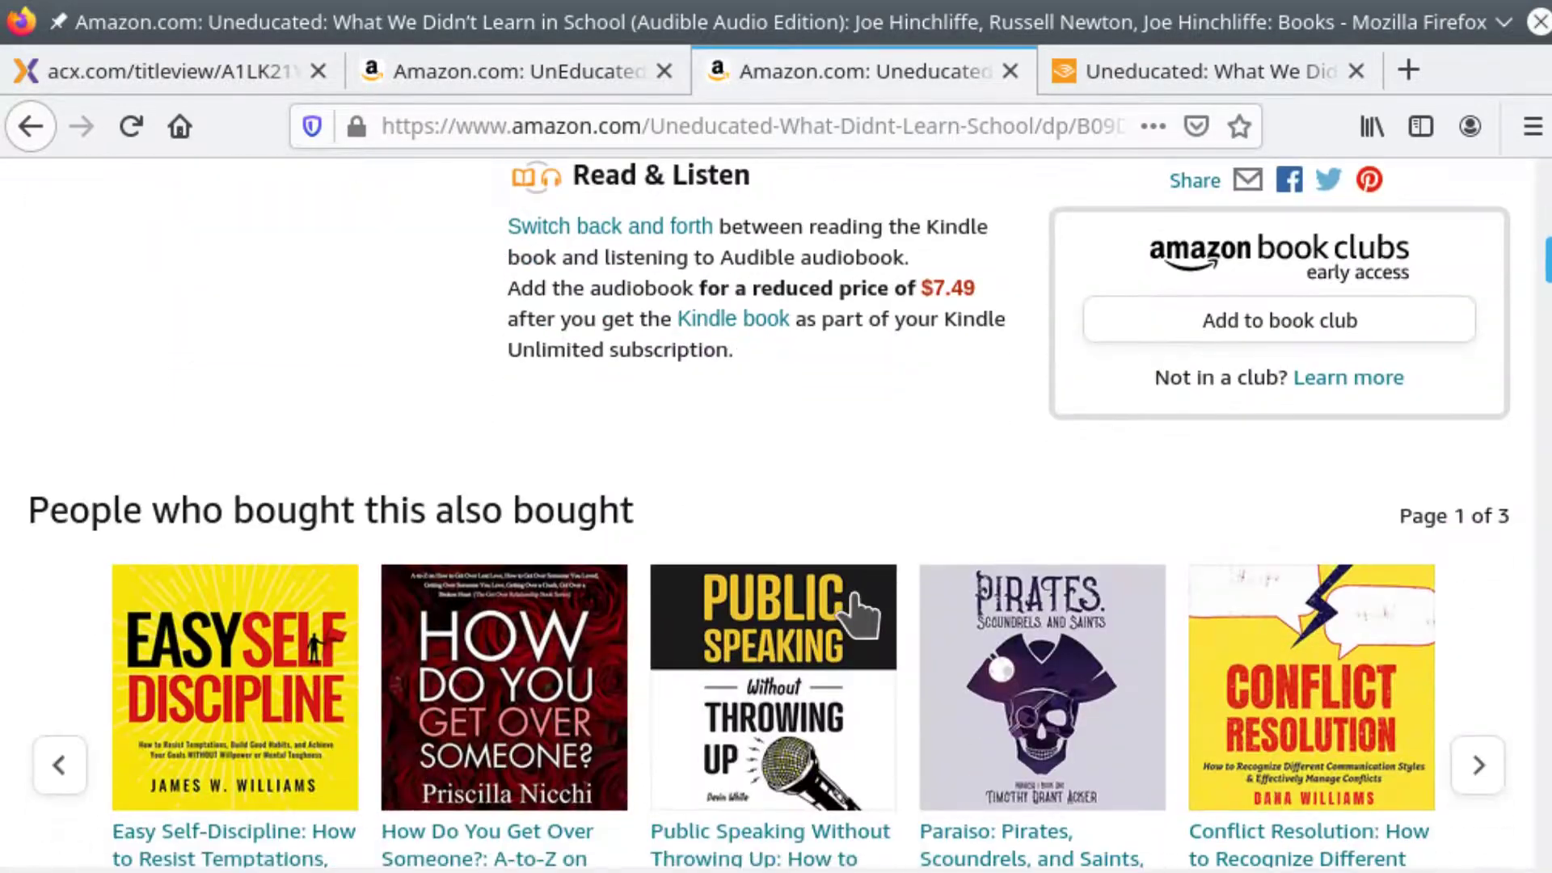
scroll(856, 612, "down", 17)
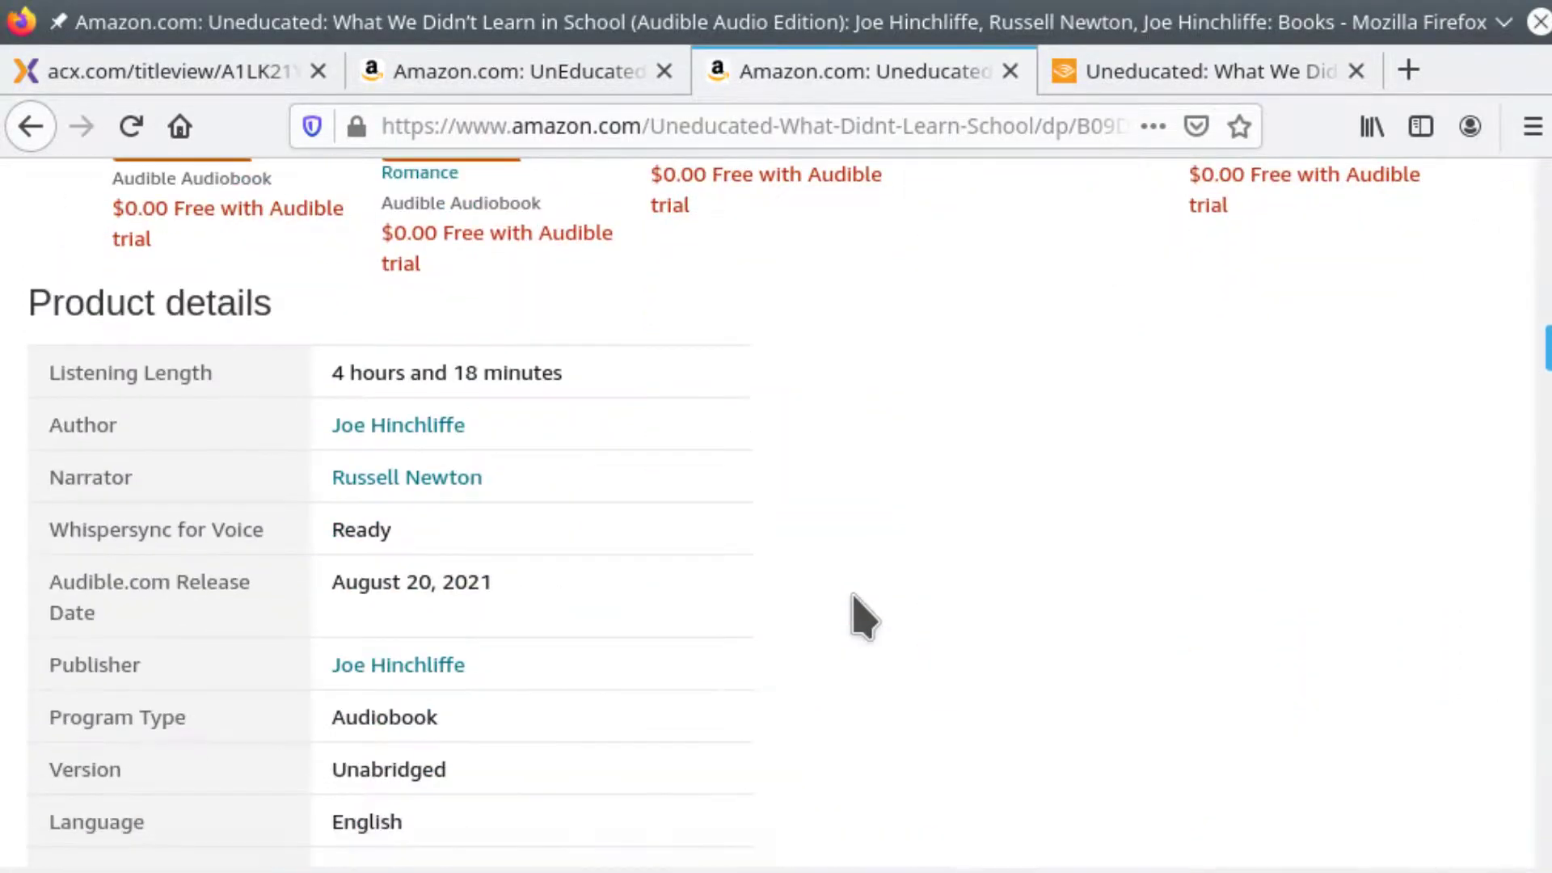
scroll(863, 619, "down", 8)
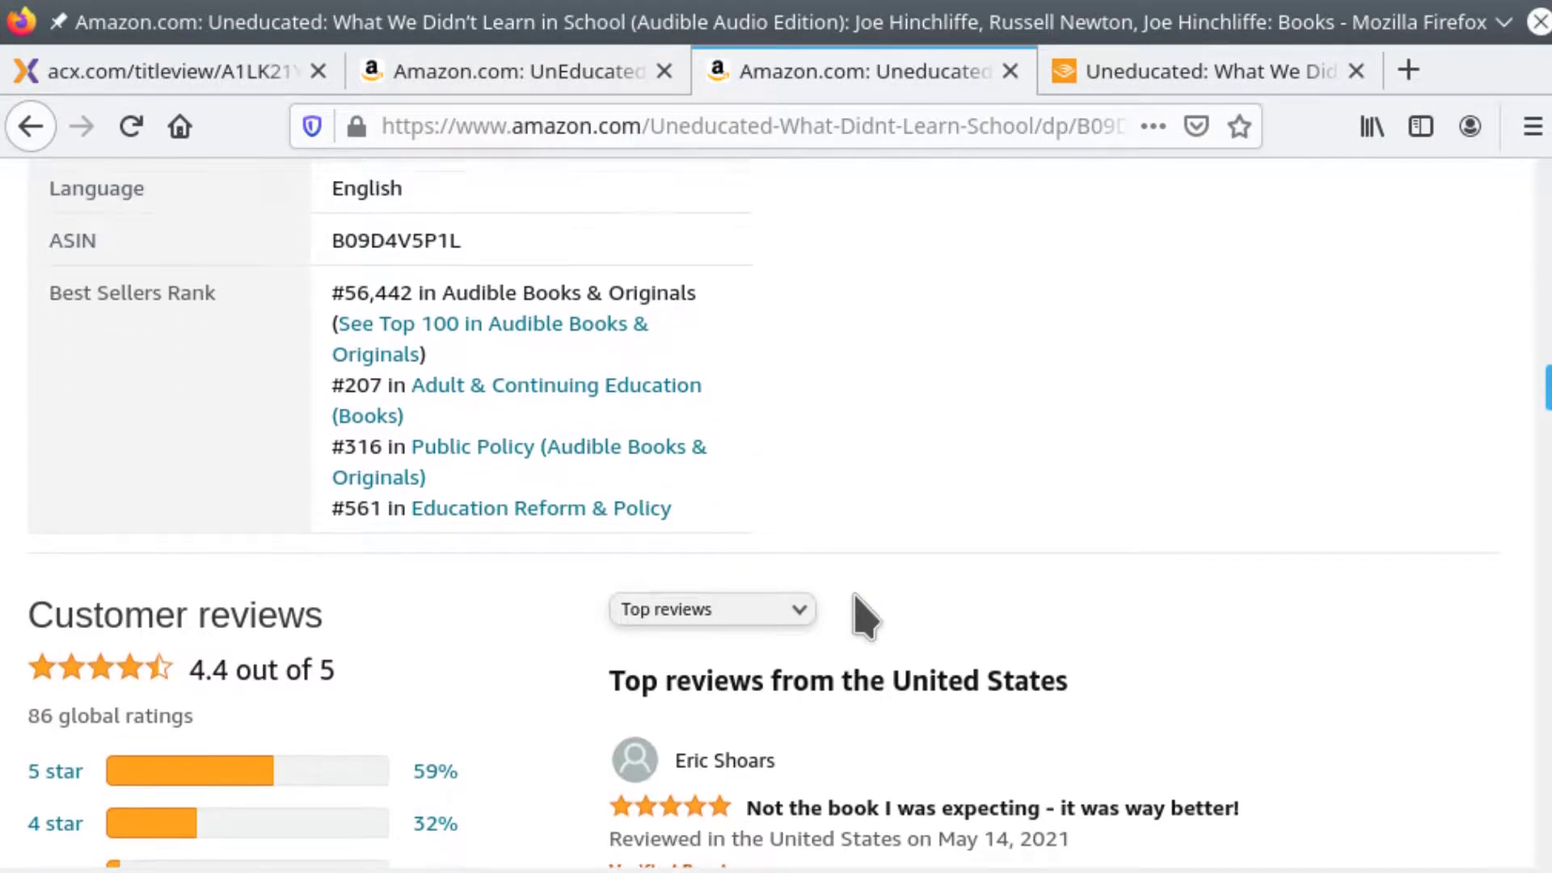
scroll(864, 619, "up", 1)
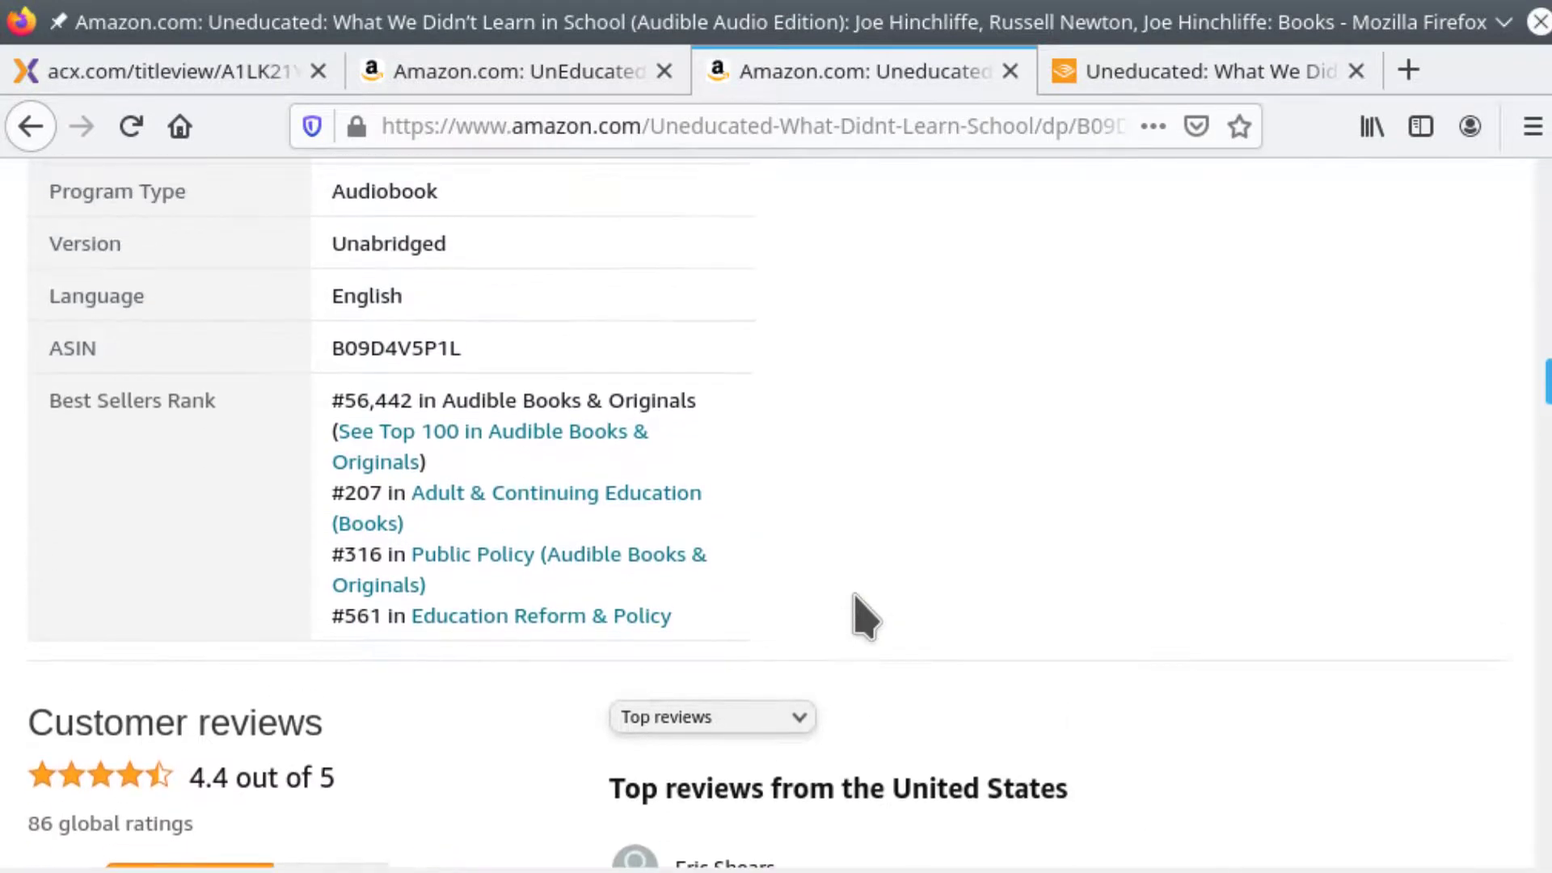
left_click(540, 80)
scroll(658, 565, "down", 13)
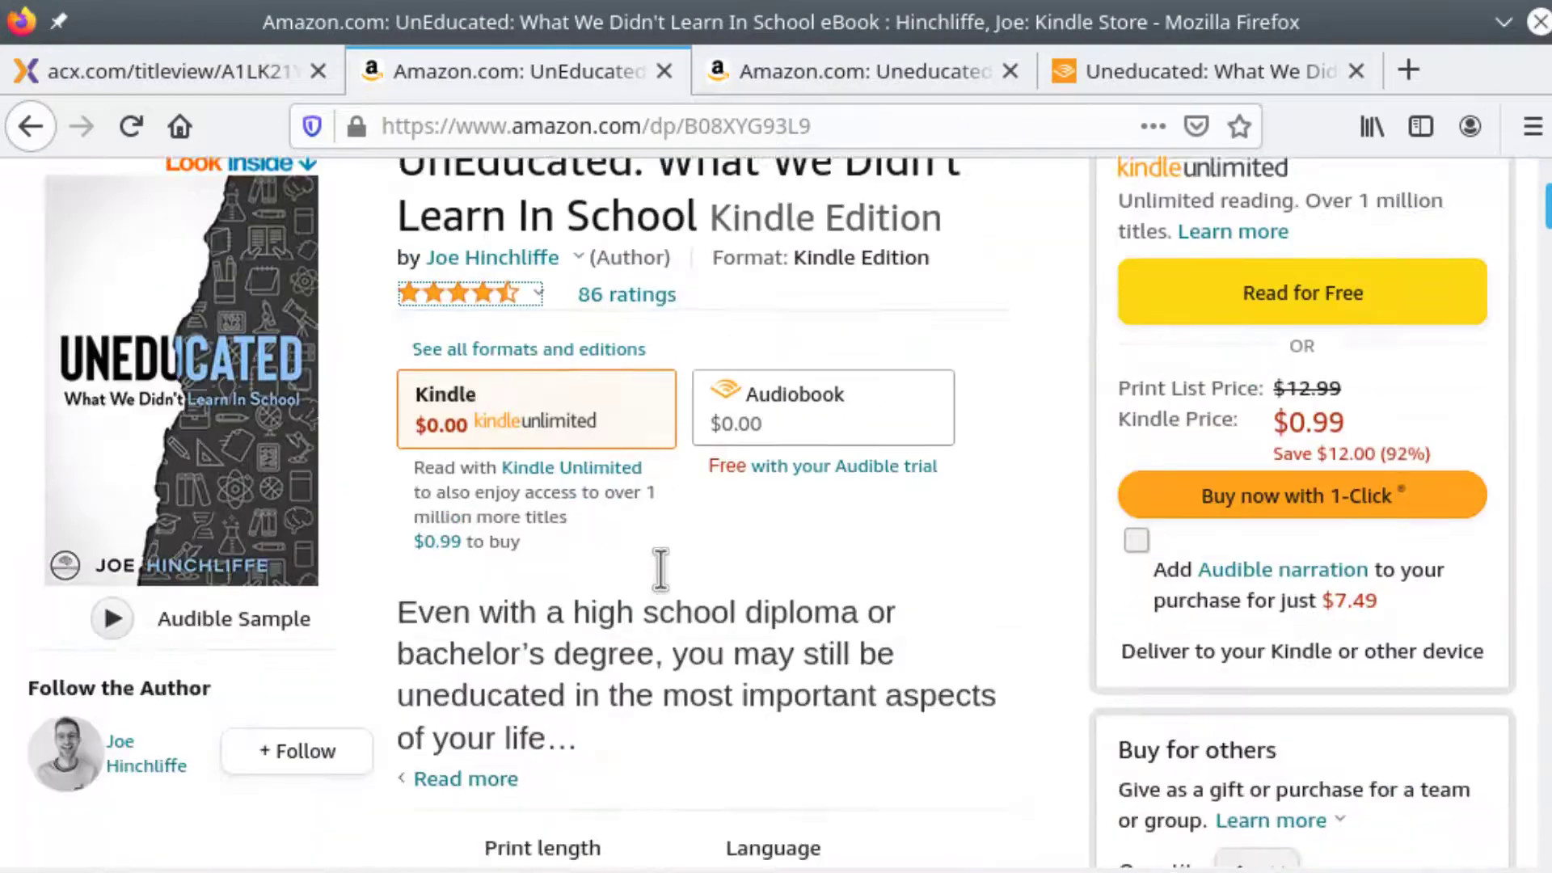
scroll(671, 566, "down", 10)
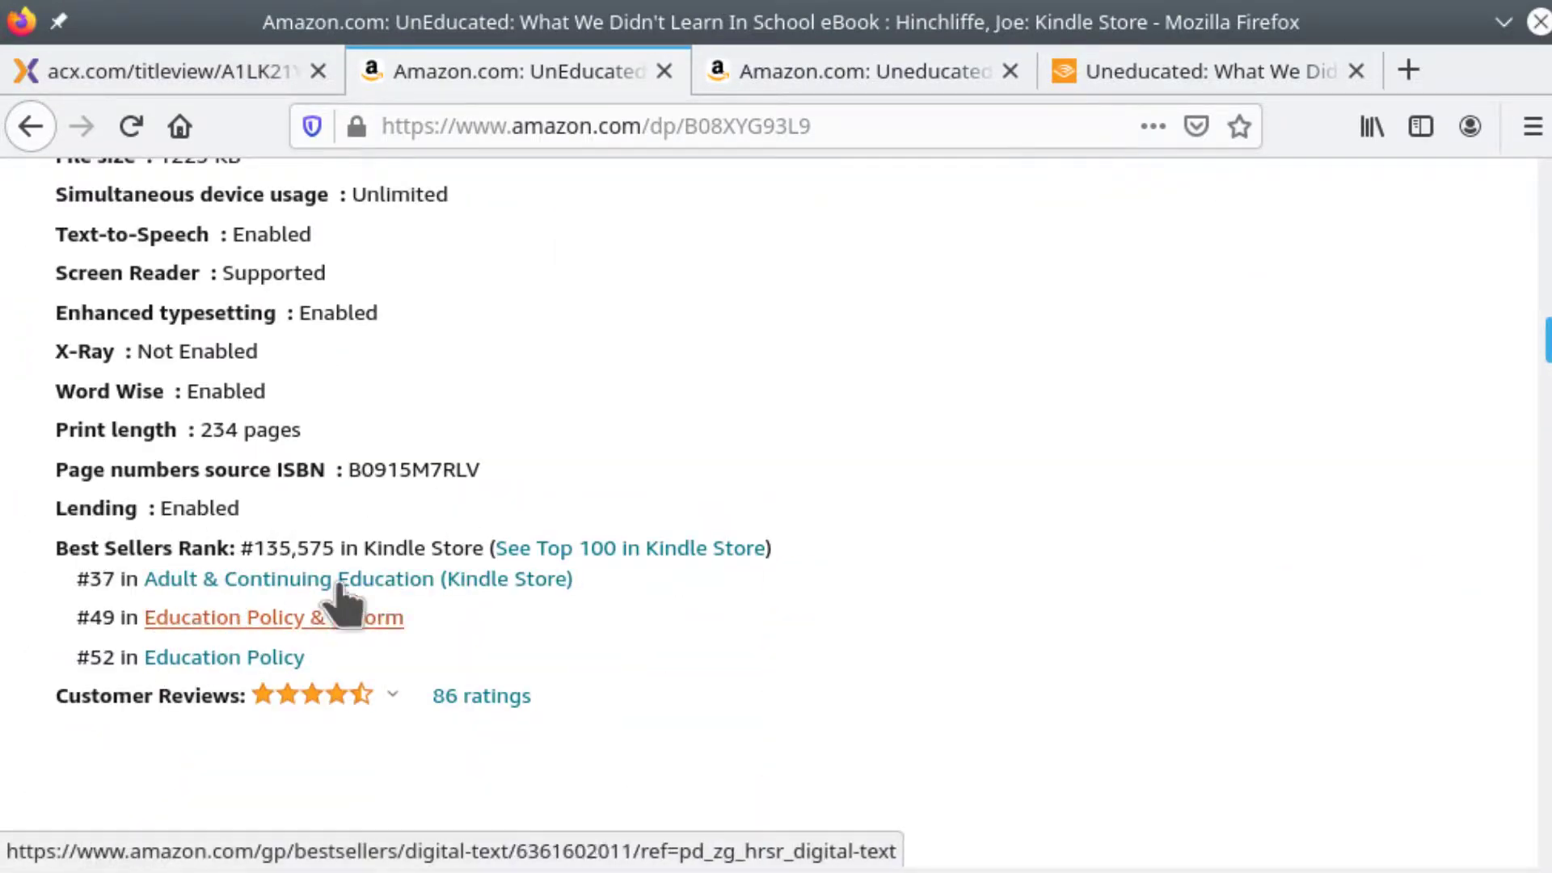
left_click(825, 85)
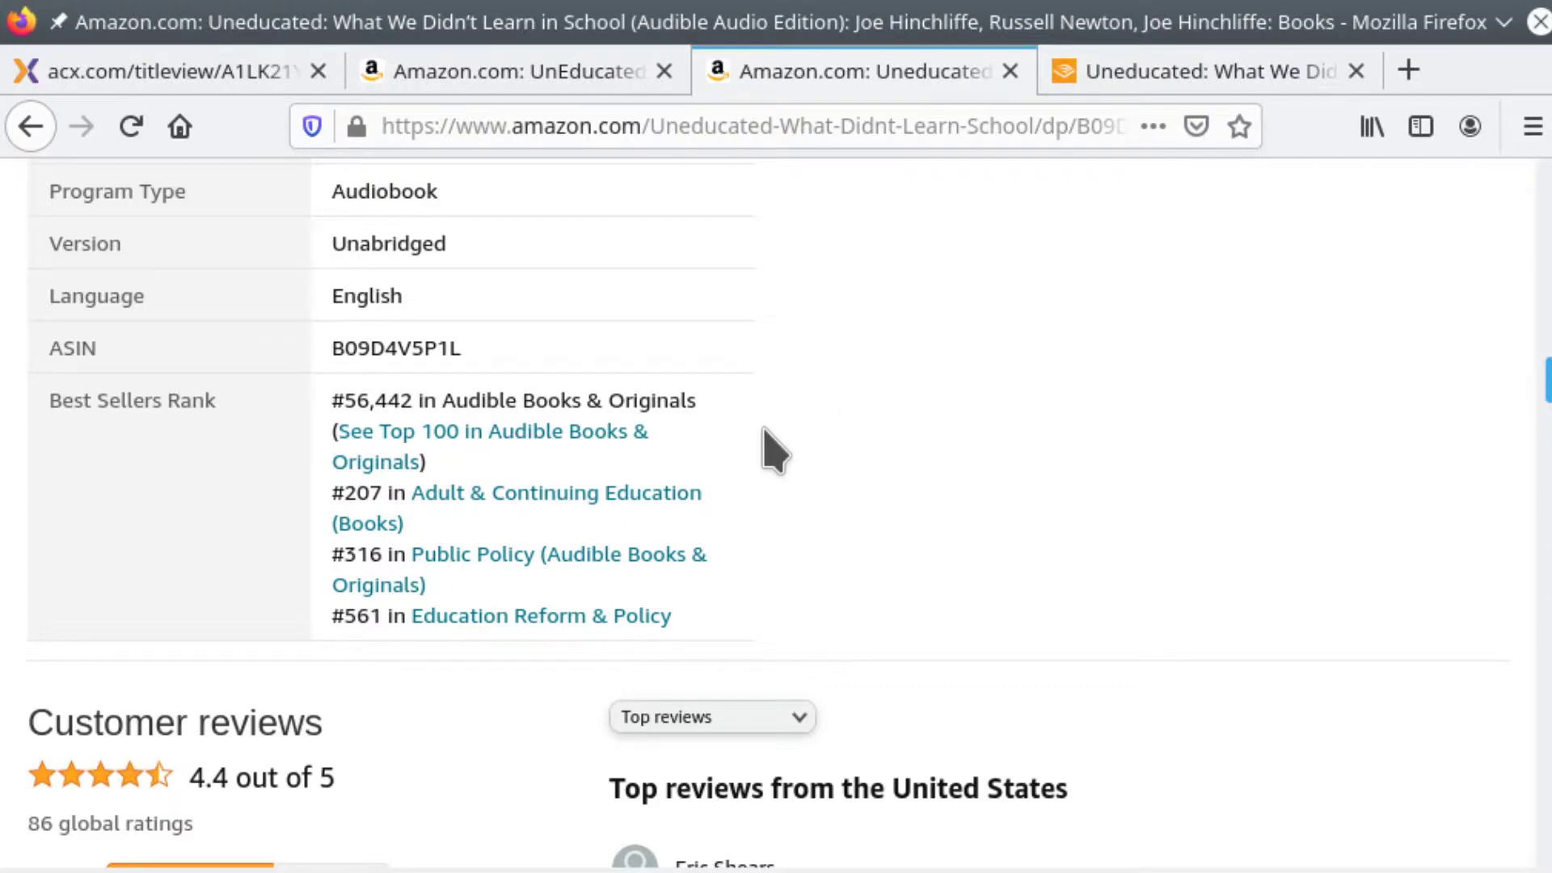
scroll(776, 458, "up", 3)
scroll(784, 461, "down", 10)
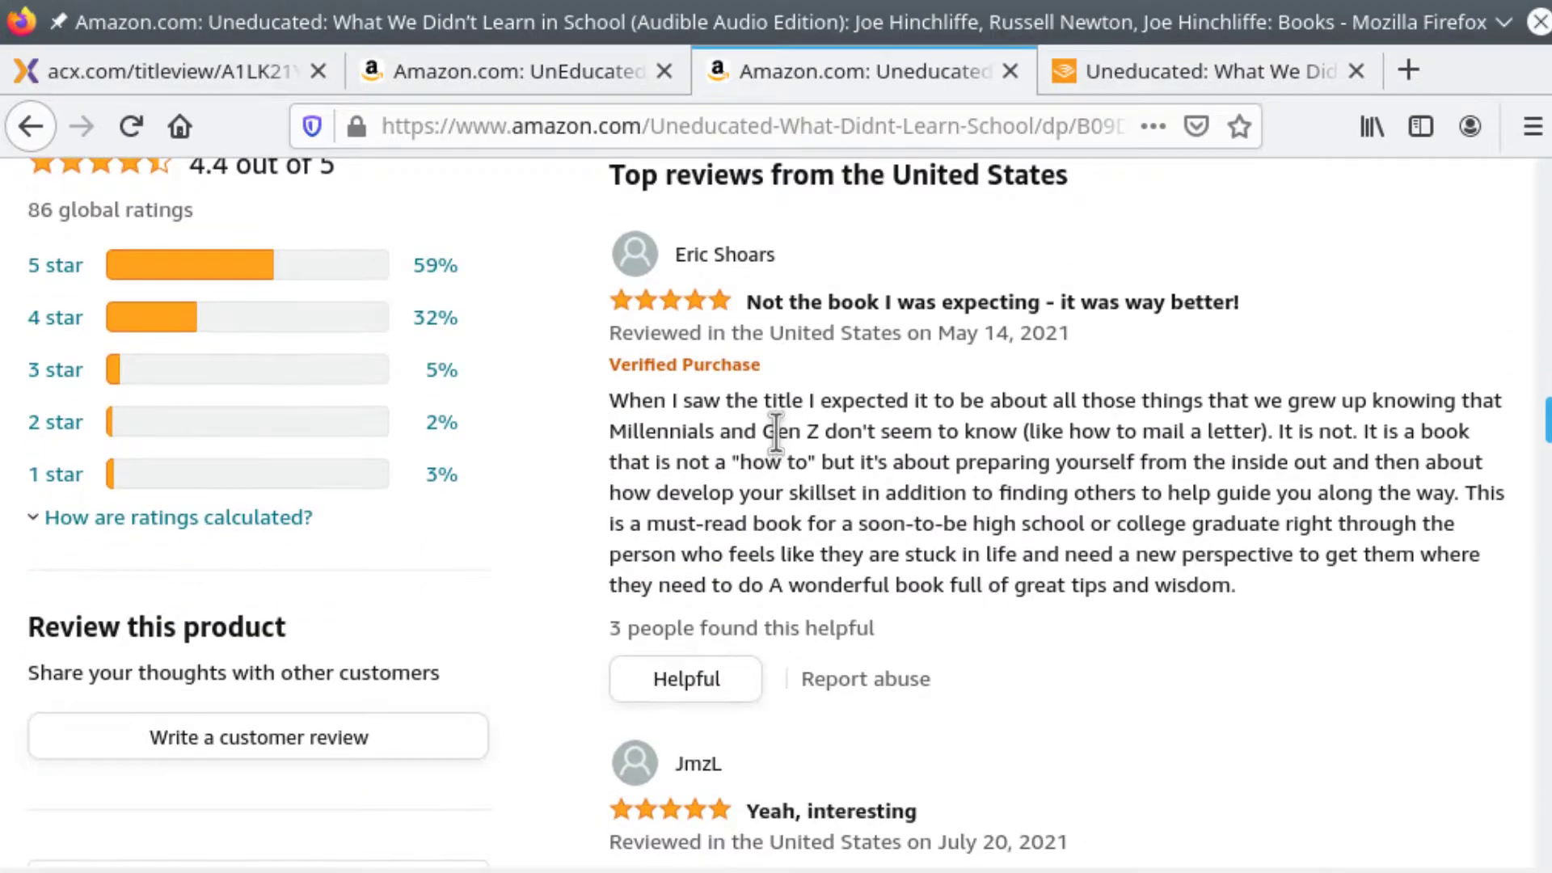
left_click(565, 73)
scroll(586, 426, "down", 20)
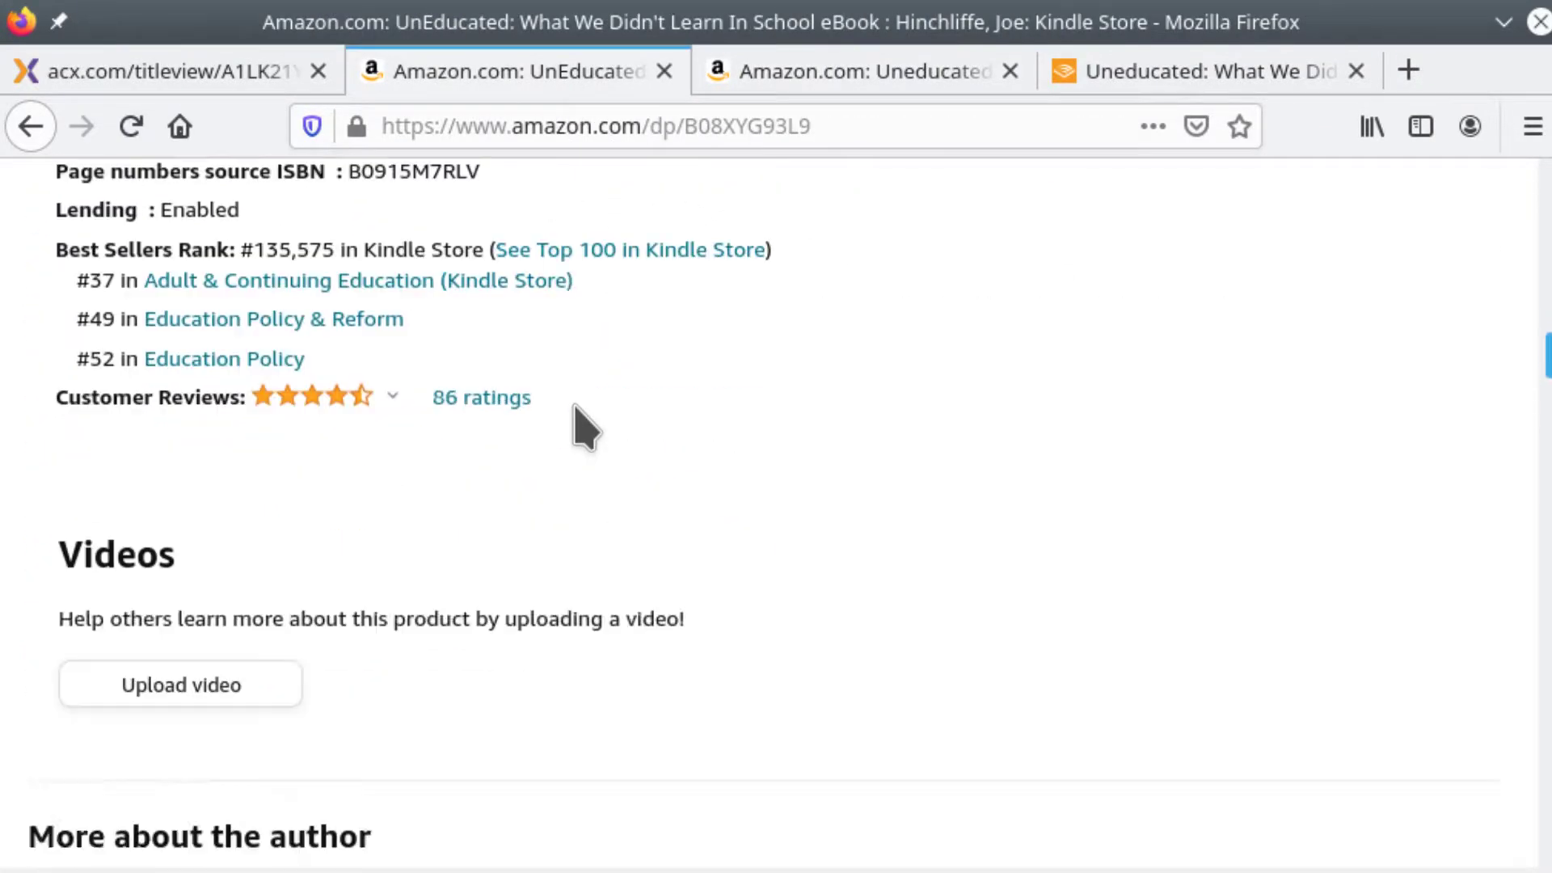
scroll(584, 414, "down", 20)
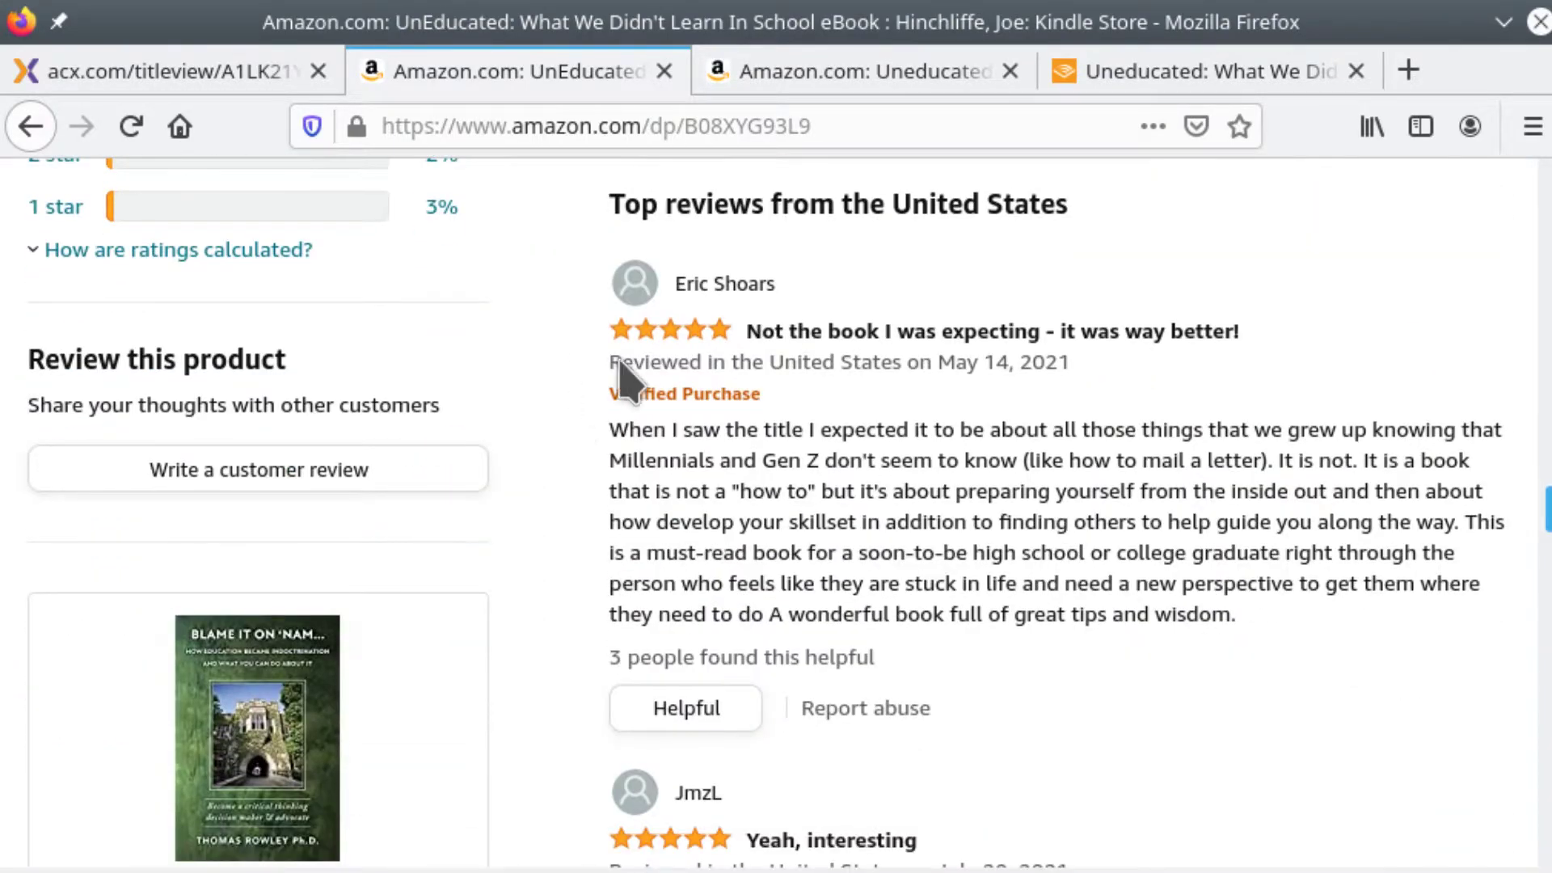
left_click(847, 74)
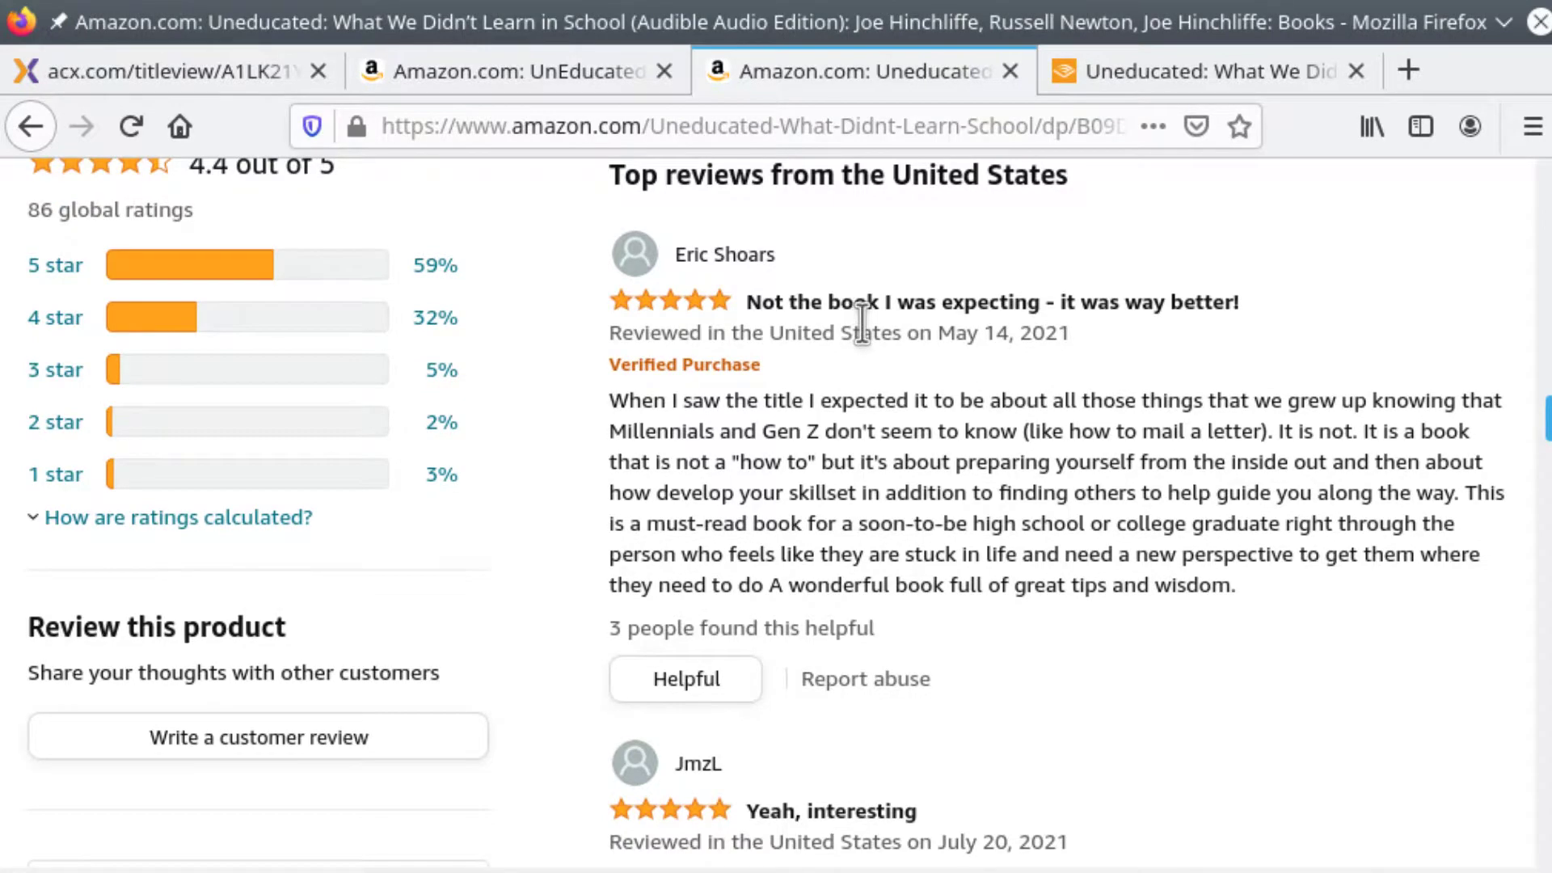
scroll(857, 322, "up", 2)
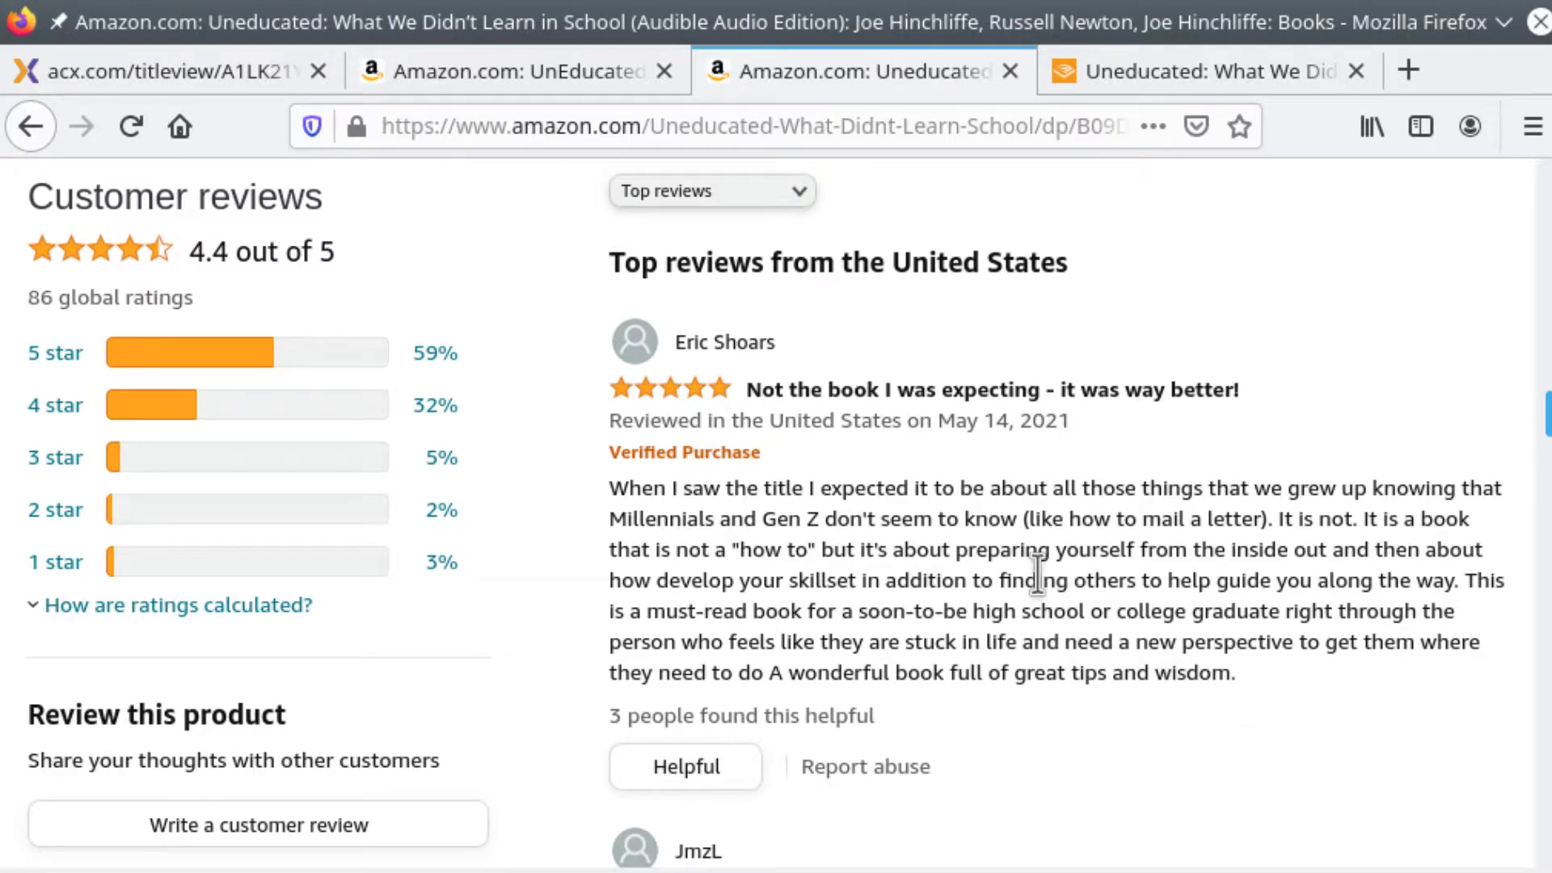
- Open Uneducated on Audible.com and scroll through the Publisher's Summary to the empty reviews section and back
left_click(1140, 87)
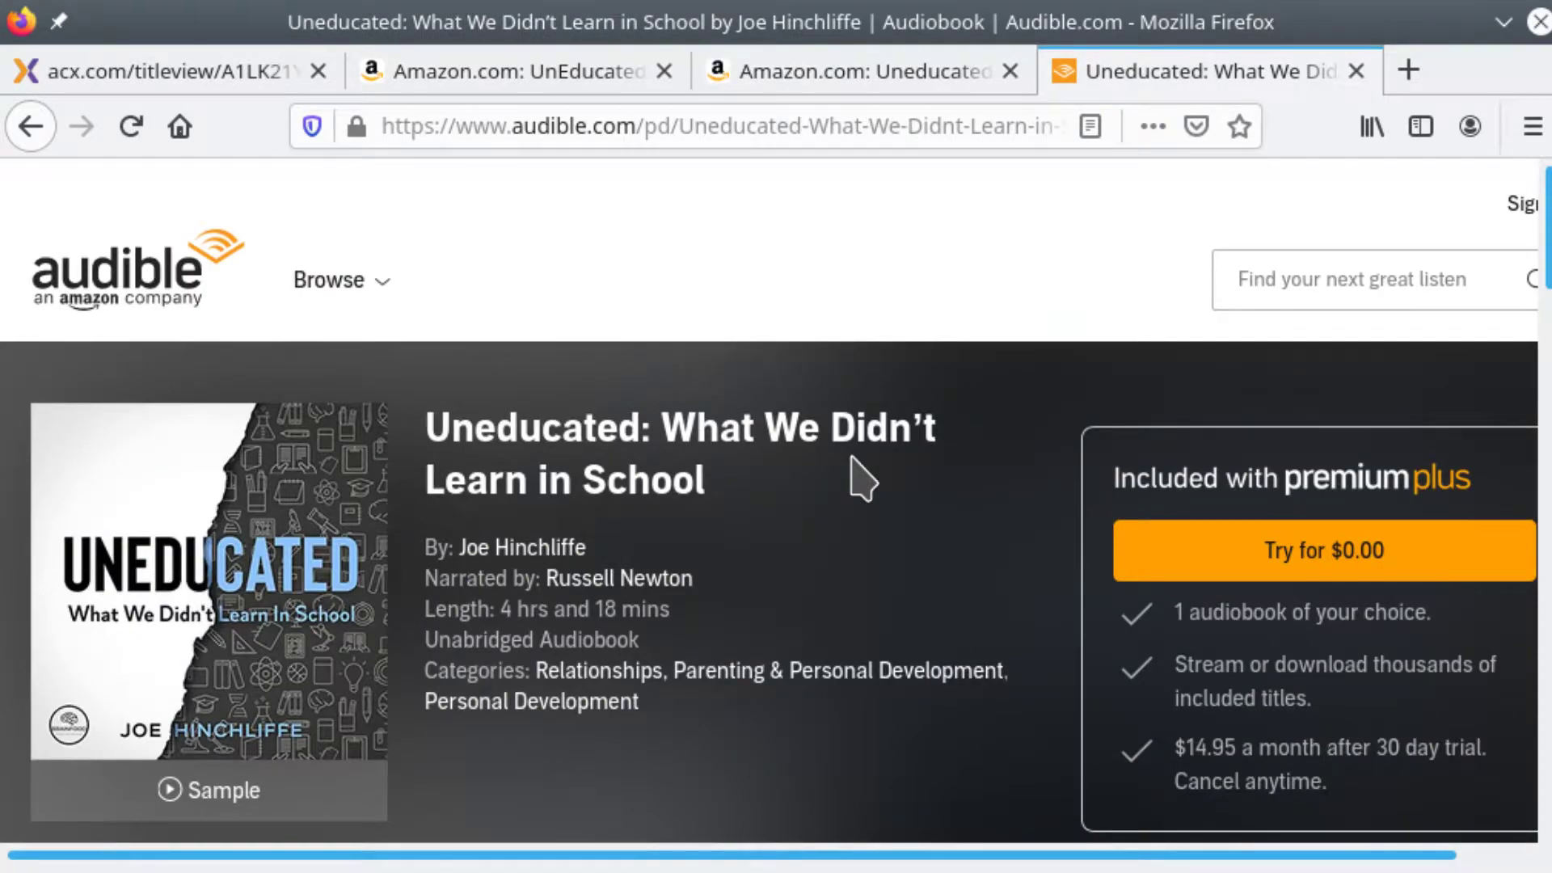
scroll(861, 479, "down", 10)
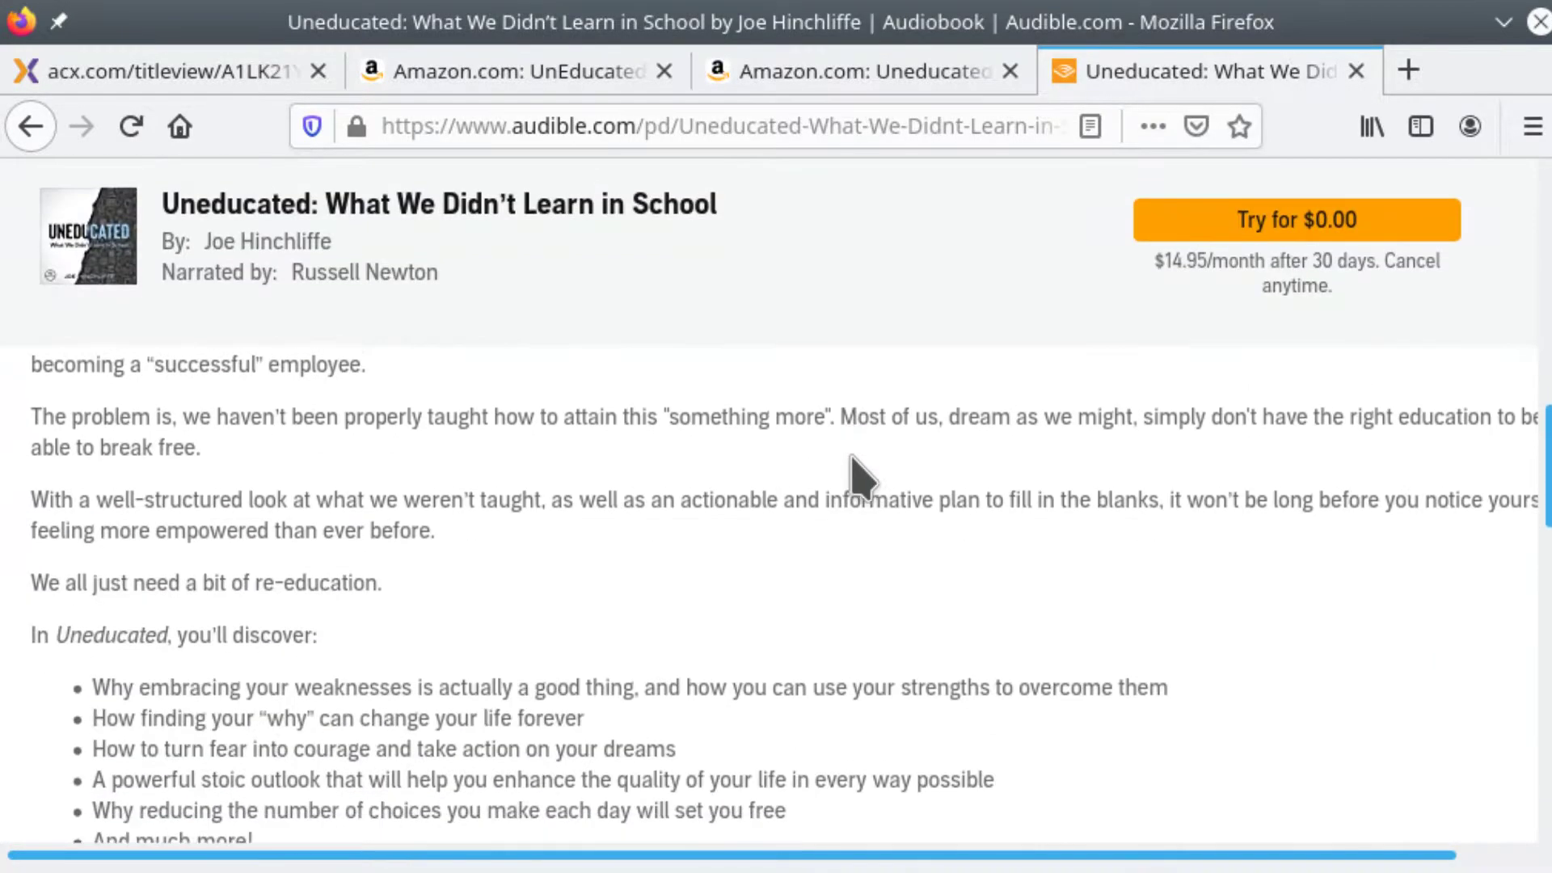
scroll(851, 457, "down", 10)
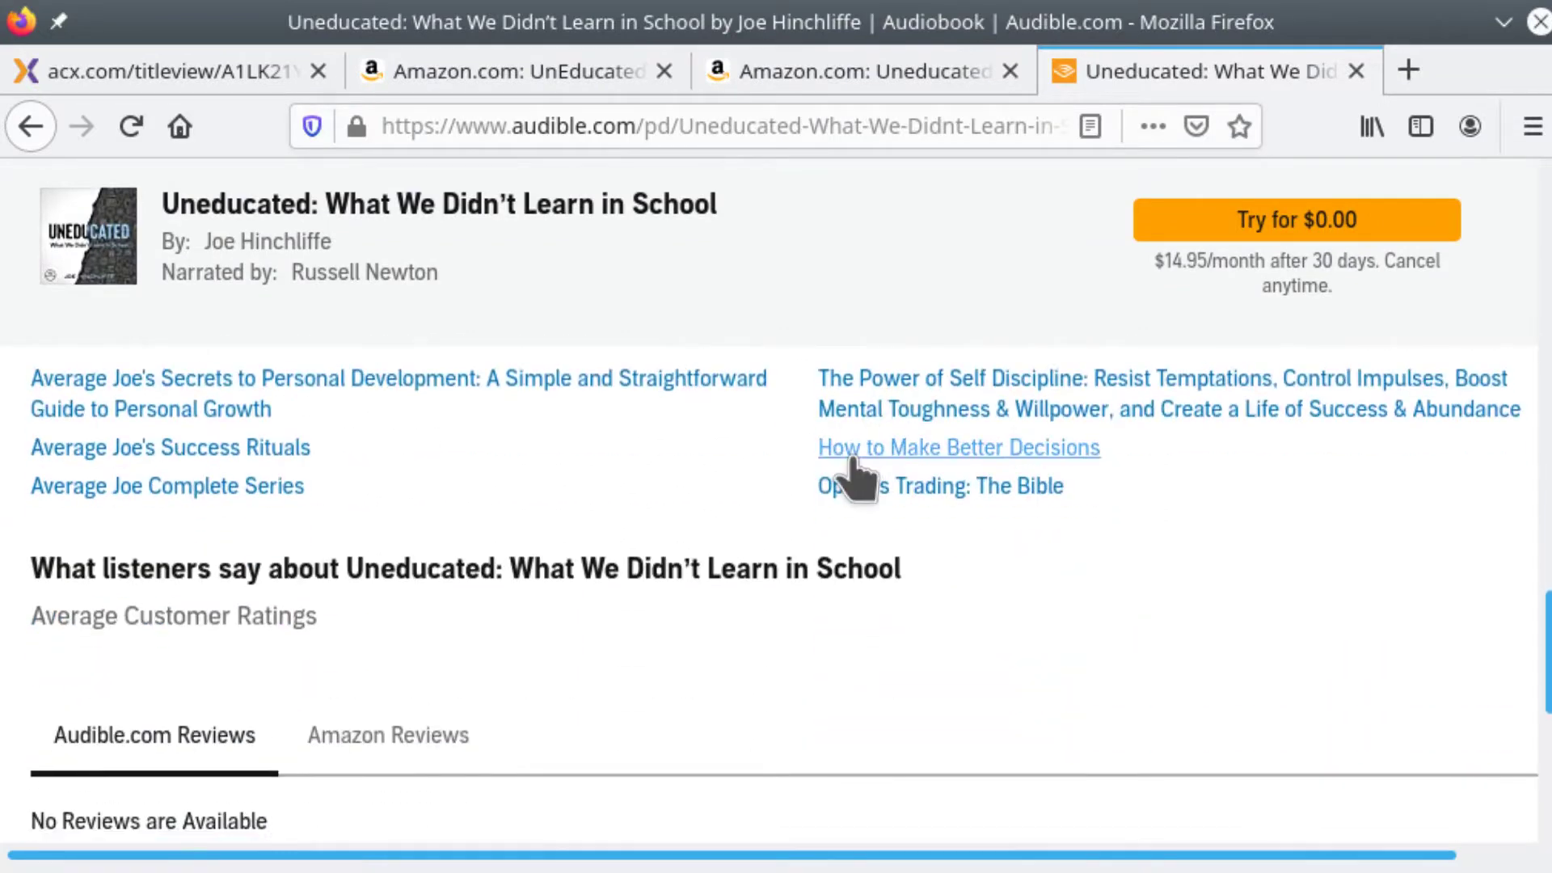
scroll(852, 469, "down", 4)
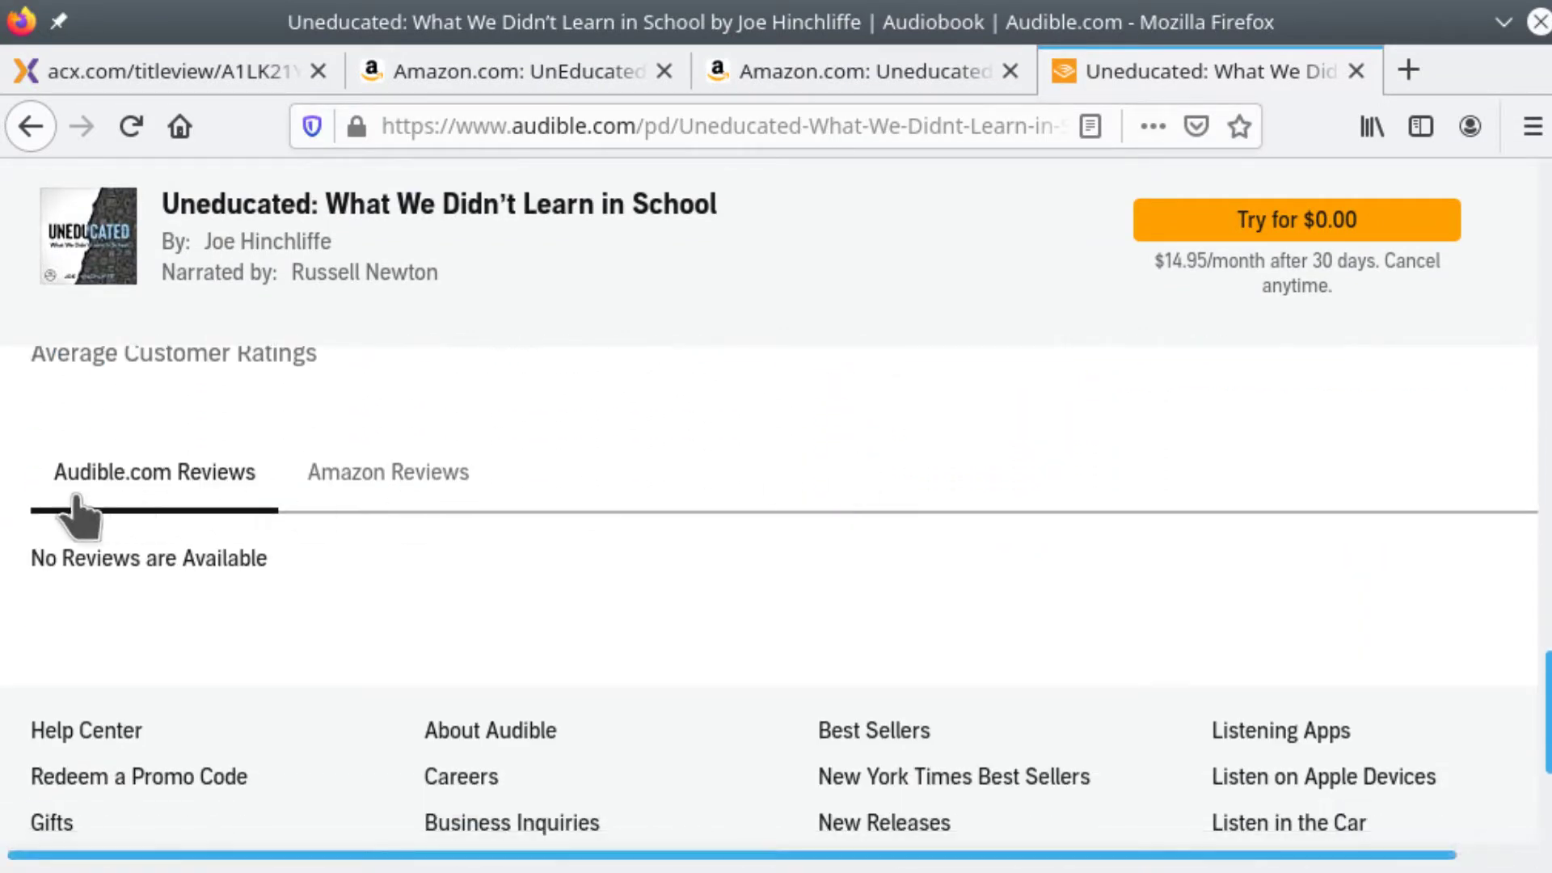
scroll(441, 481, "up", 3)
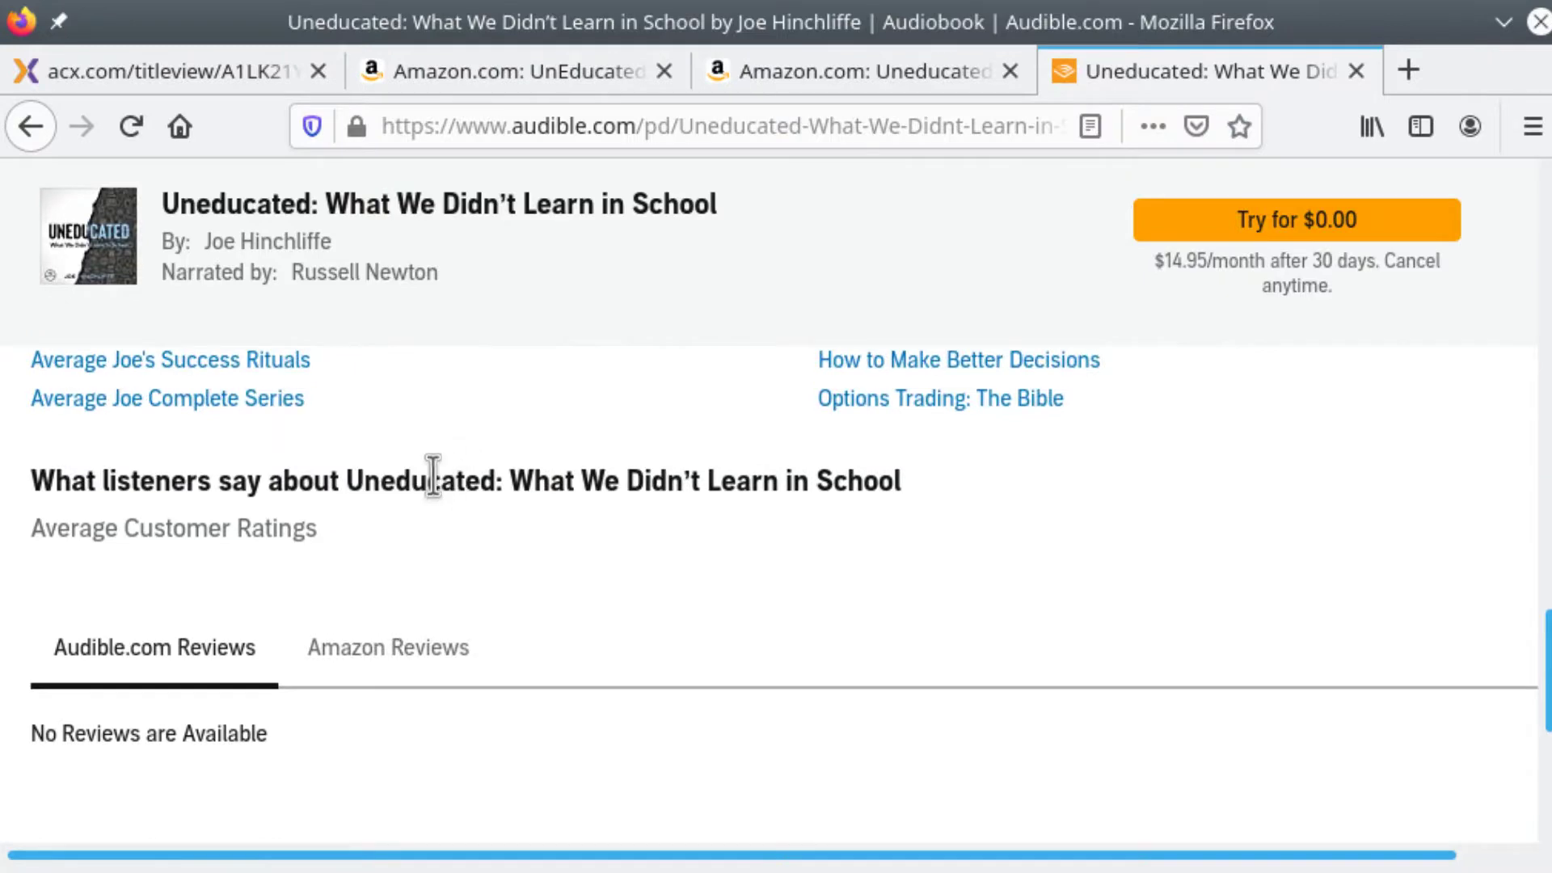
scroll(752, 574, "up", 5)
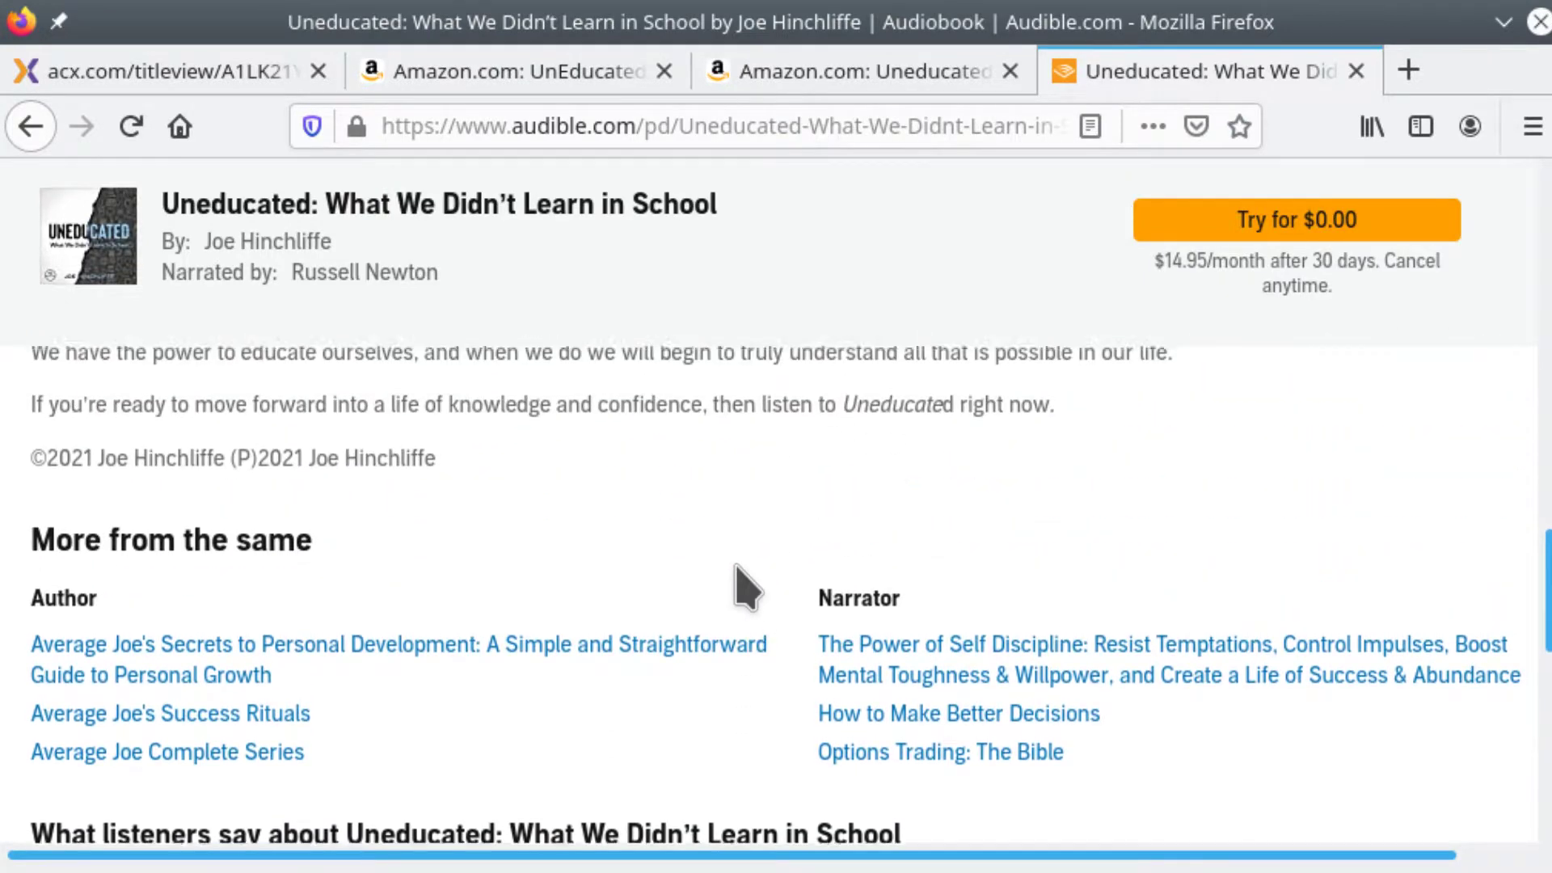
scroll(745, 586, "up", 6)
scroll(745, 586, "up", 10)
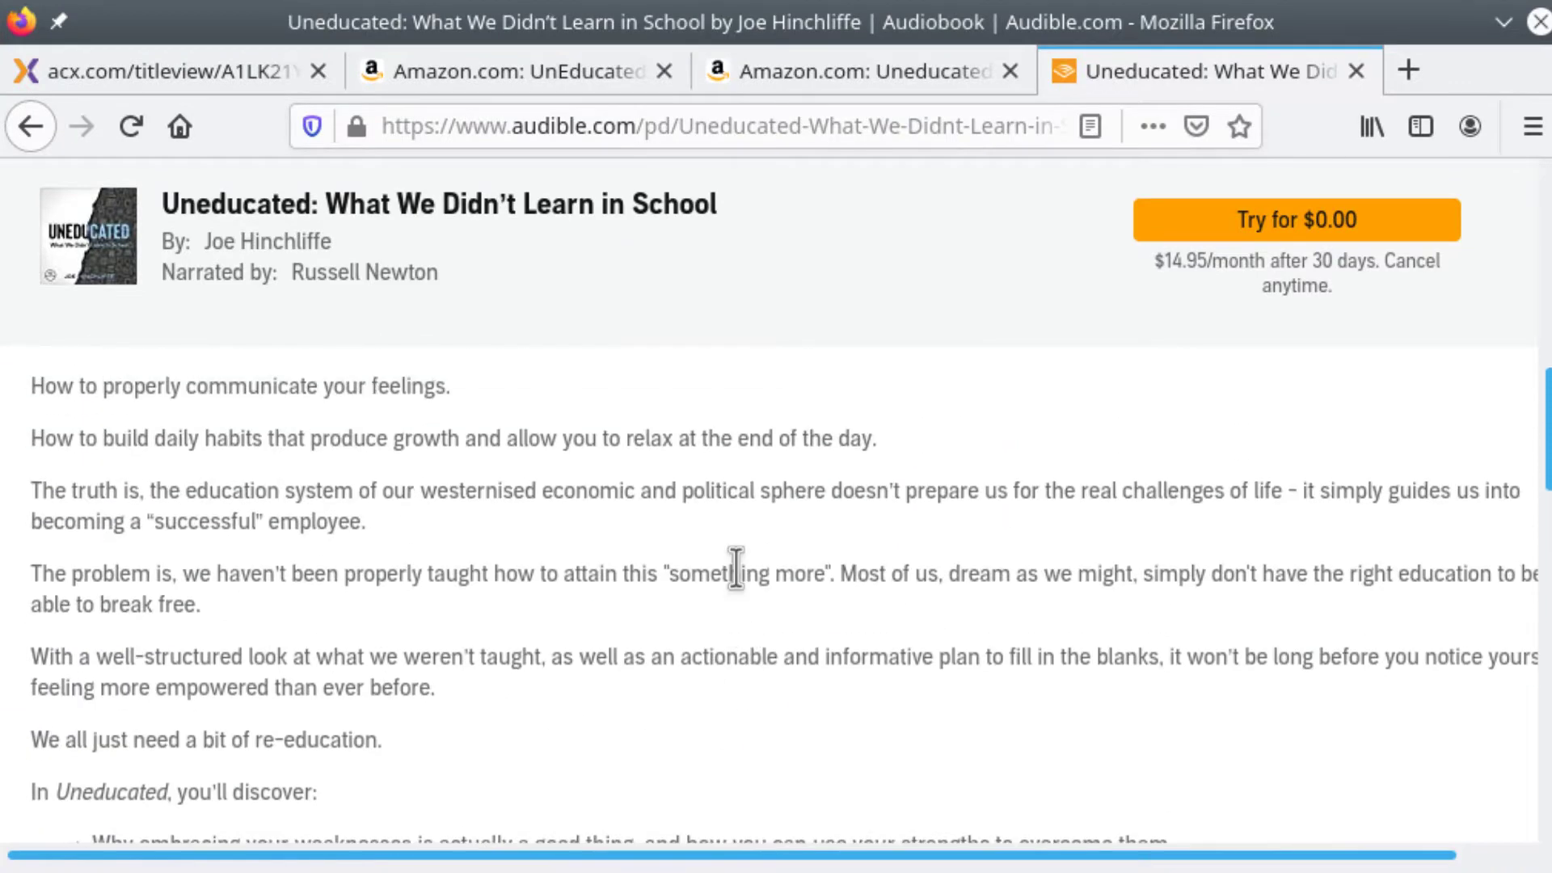
scroll(744, 589, "up", 2)
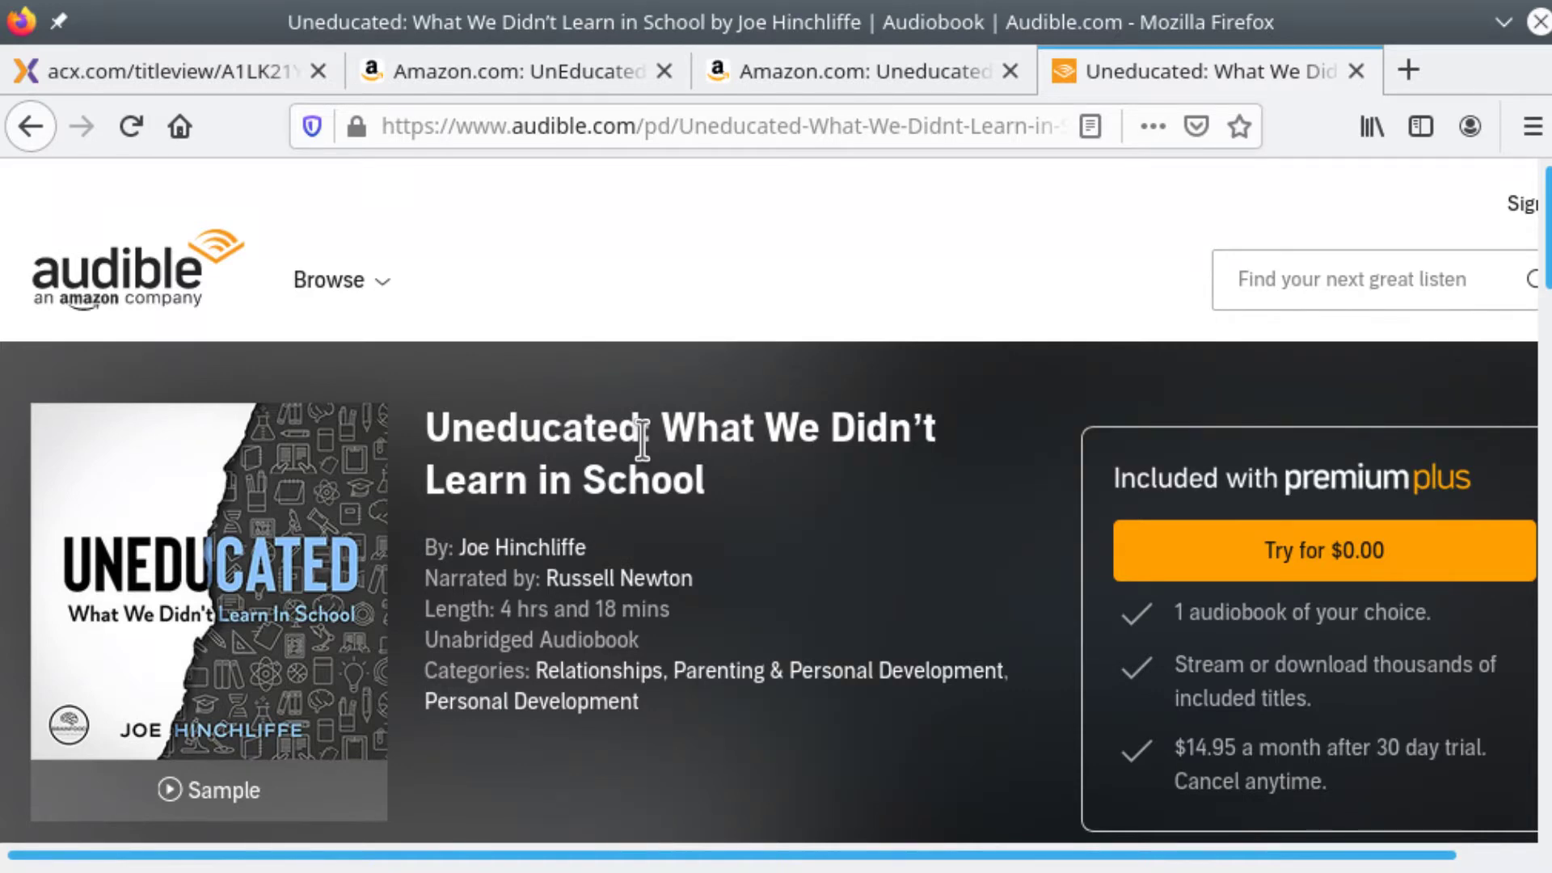
left_click(552, 552)
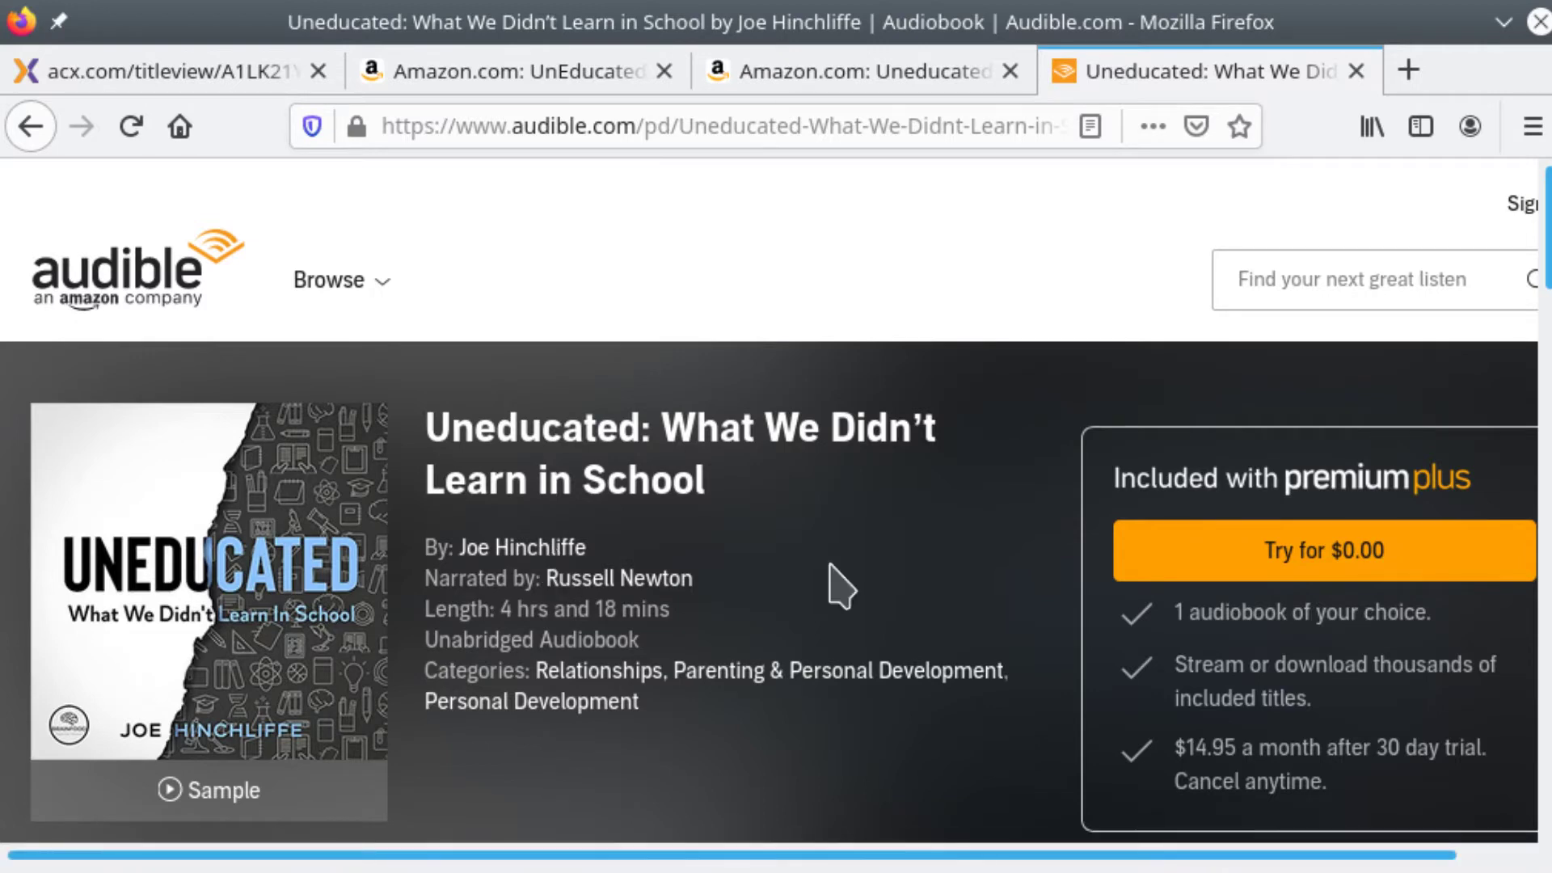